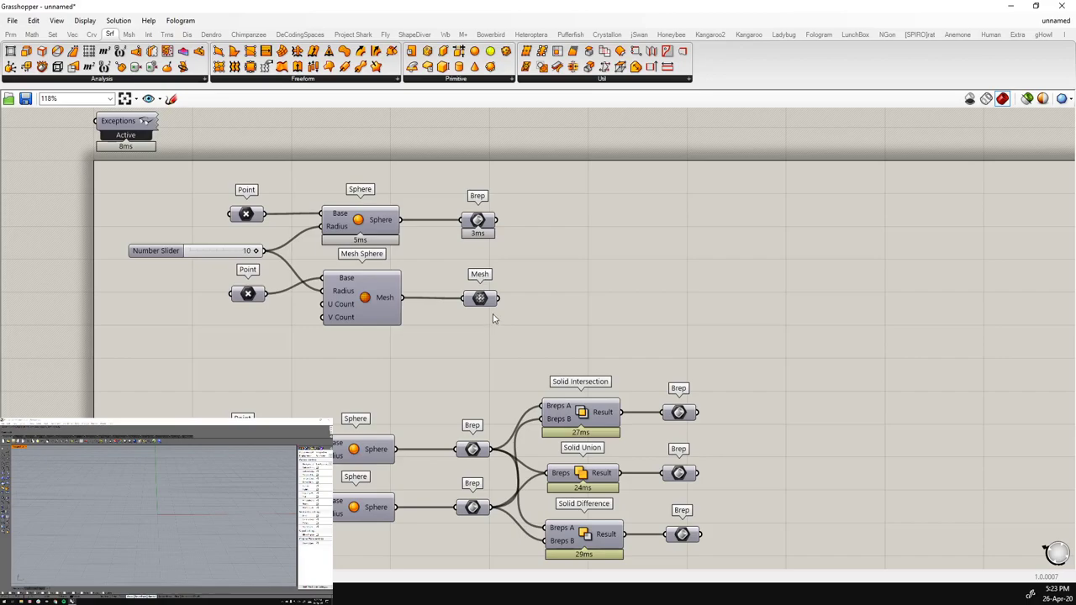
Enable the preview of the Mesh parameter connected to the Mesh Sphere component
{"action": "left_click", "coordinate": [481, 303]}
{"action": "middle_click", "coordinate": [481, 304]}
{"action": "left_click", "coordinate": [501, 288]}
{"action": "left_click", "coordinate": [601, 314]}
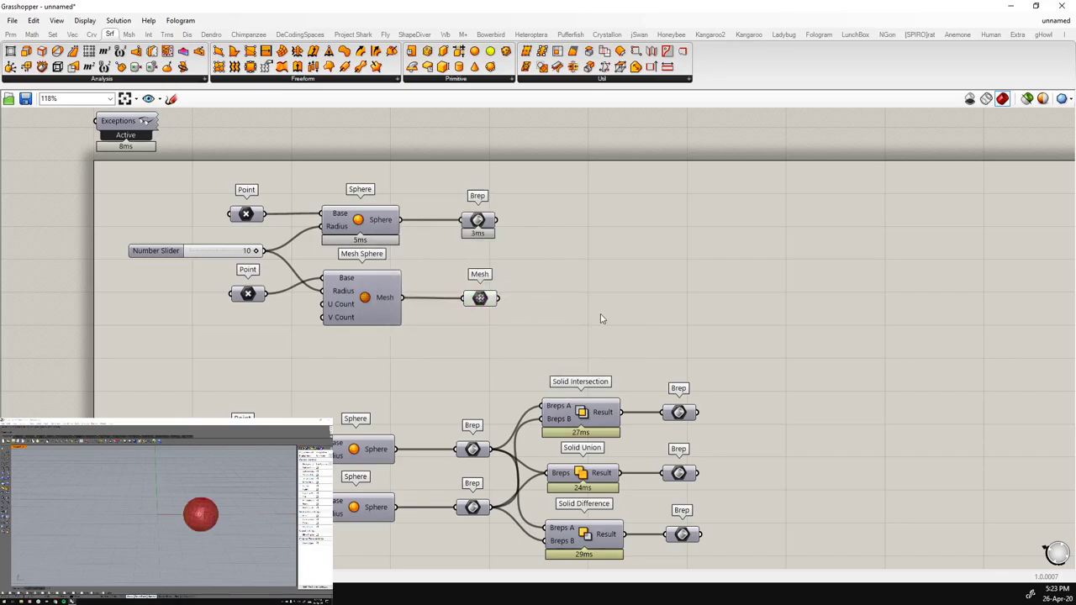
Examine the mesh sphere's faces and wire edges from several angles in the Rhino perspective viewport
{"action": "right_click_drag", "start_coordinate": [212, 525], "coordinate": [168, 519]}
{"action": "scroll", "coordinate": [214, 526], "scroll_direction": "up", "scroll_amount": 7}
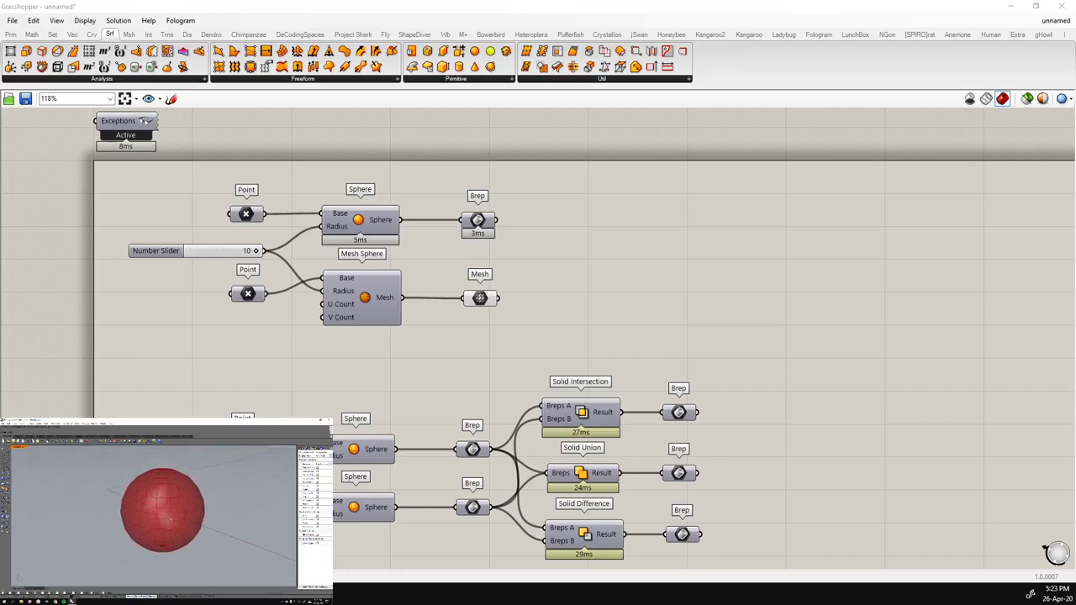
{"action": "right_click_drag", "start_coordinate": [155, 520], "coordinate": [179, 518]}
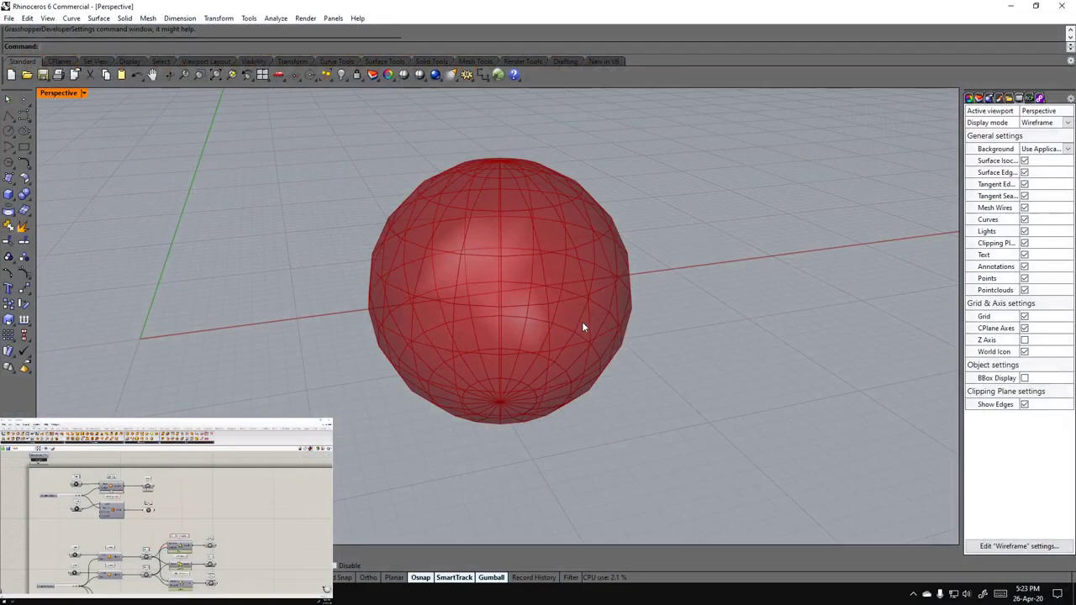
{"action": "right_click_drag", "start_coordinate": [494, 299], "coordinate": [583, 341]}
{"action": "right_click_drag", "start_coordinate": [625, 298], "coordinate": [369, 314]}
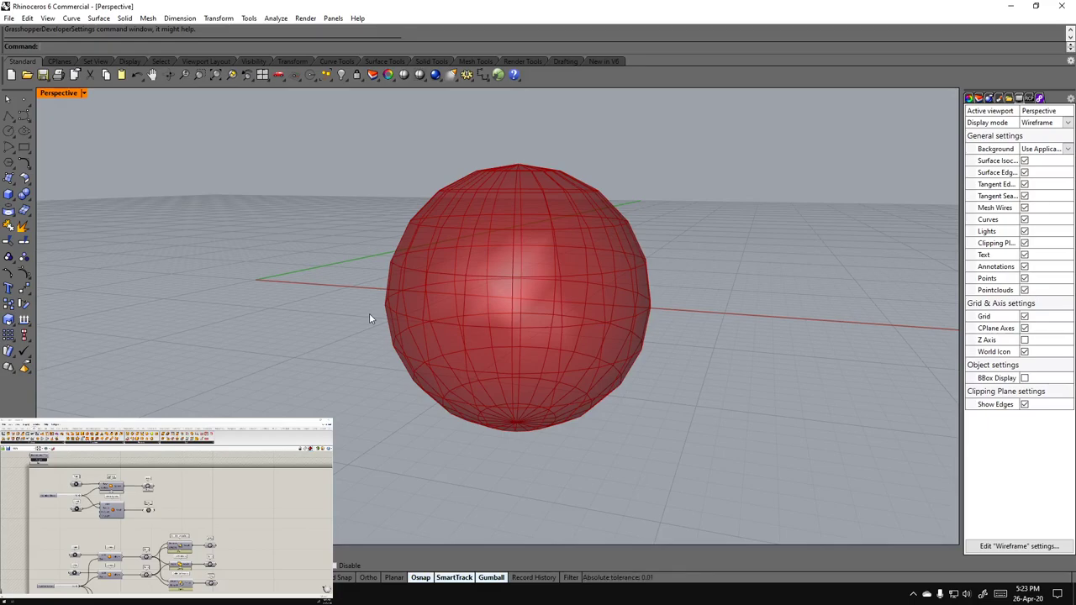
{"action": "mouse_move", "coordinate": [461, 339]}
{"action": "right_mouse_down"}
{"action": "mouse_move", "coordinate": [471, 319]}
{"action": "mouse_move", "coordinate": [499, 361]}
{"action": "mouse_move", "coordinate": [482, 423]}
{"action": "mouse_move", "coordinate": [558, 376]}
{"action": "mouse_move", "coordinate": [633, 437]}
{"action": "mouse_move", "coordinate": [552, 410]}
{"action": "mouse_move", "coordinate": [535, 434]}
{"action": "mouse_move", "coordinate": [563, 396]}
{"action": "mouse_move", "coordinate": [500, 463]}
{"action": "mouse_move", "coordinate": [483, 446]}
{"action": "mouse_move", "coordinate": [461, 342]}
{"action": "right_mouse_up"}
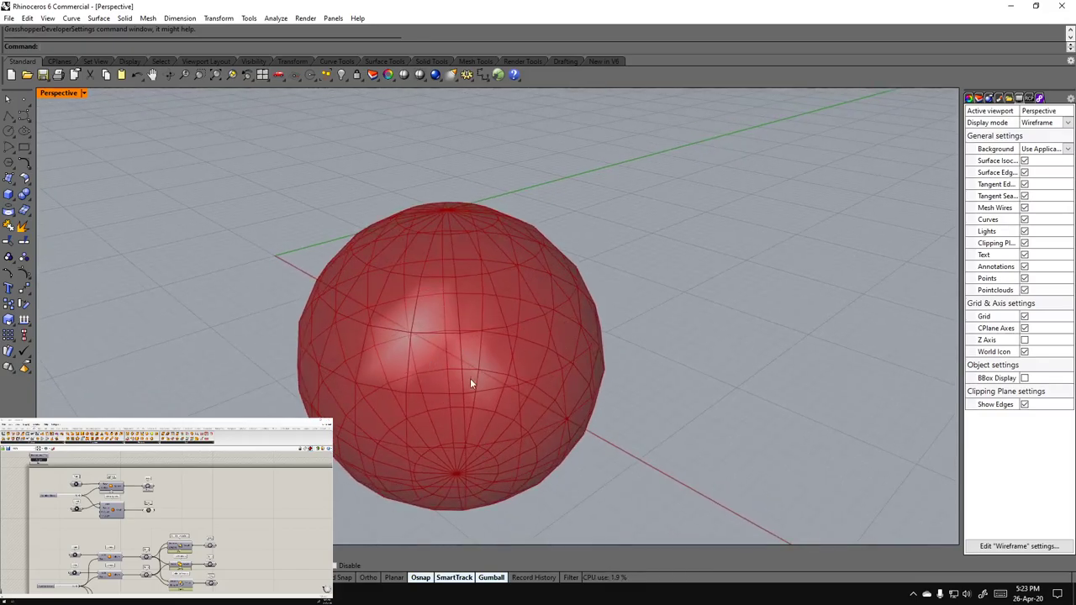
{"action": "right_click_drag", "start_coordinate": [496, 400], "coordinate": [450, 410]}
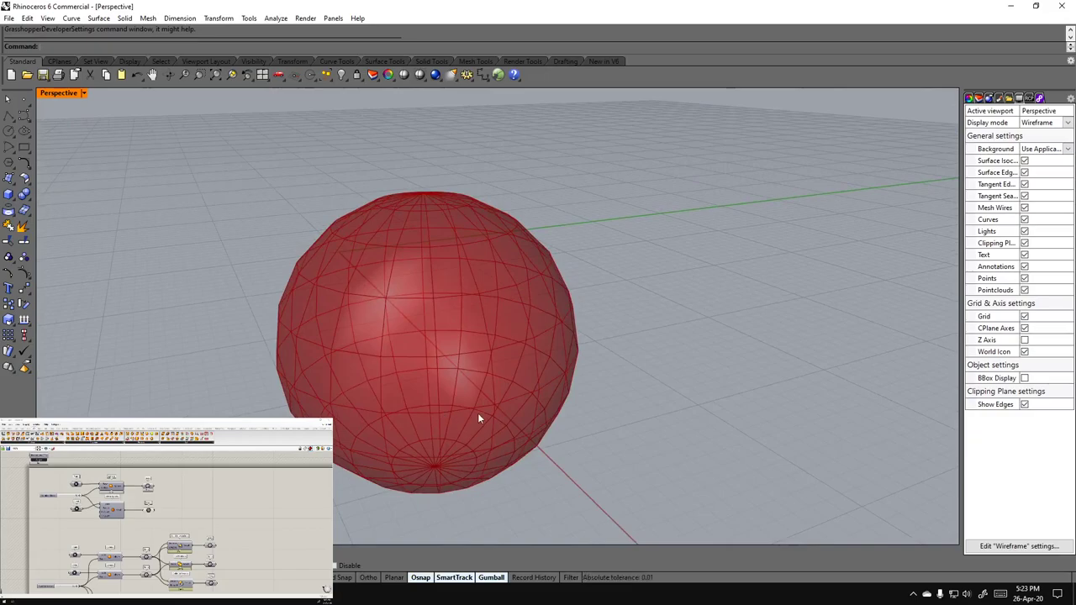
{"action": "right_click_drag", "start_coordinate": [387, 265], "coordinate": [474, 428]}
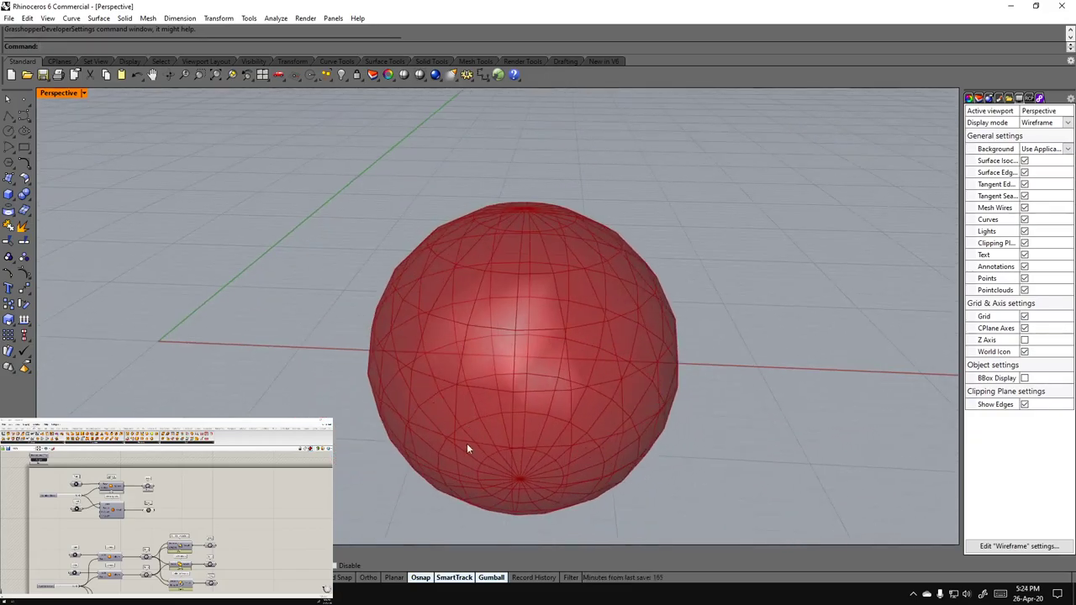
{"action": "right_click_drag", "start_coordinate": [538, 450], "coordinate": [511, 358]}
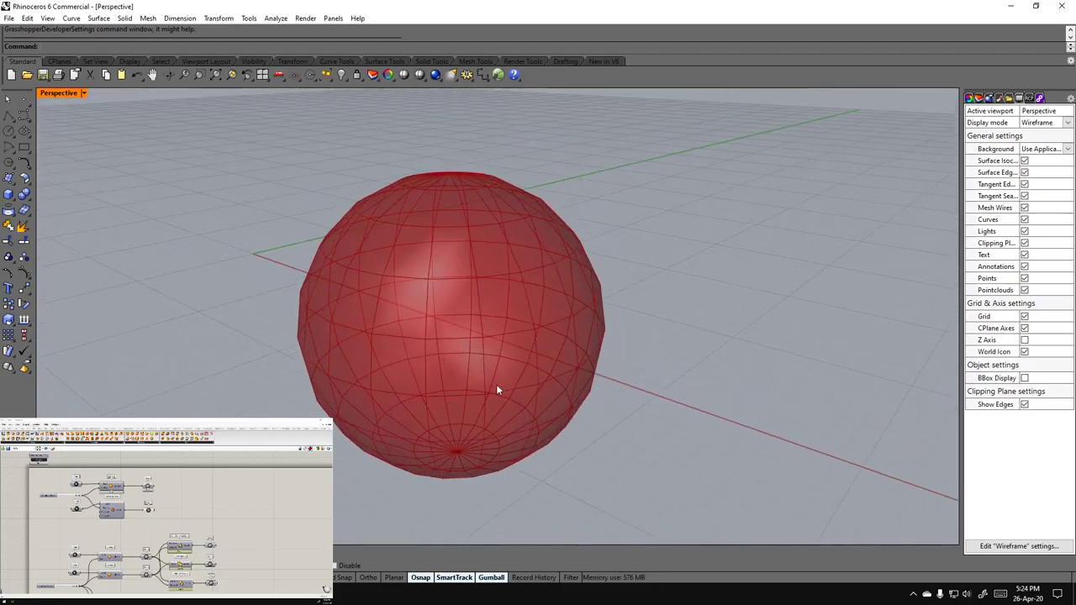
{"action": "right_click_drag", "start_coordinate": [546, 399], "coordinate": [557, 447]}
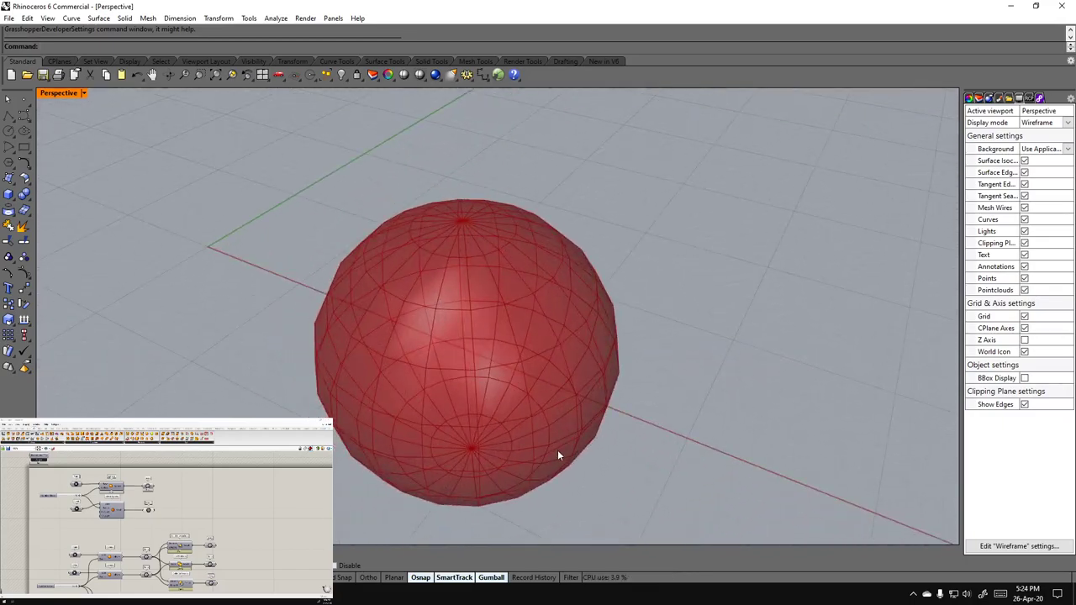
{"action": "right_click_drag", "start_coordinate": [594, 416], "coordinate": [478, 375]}
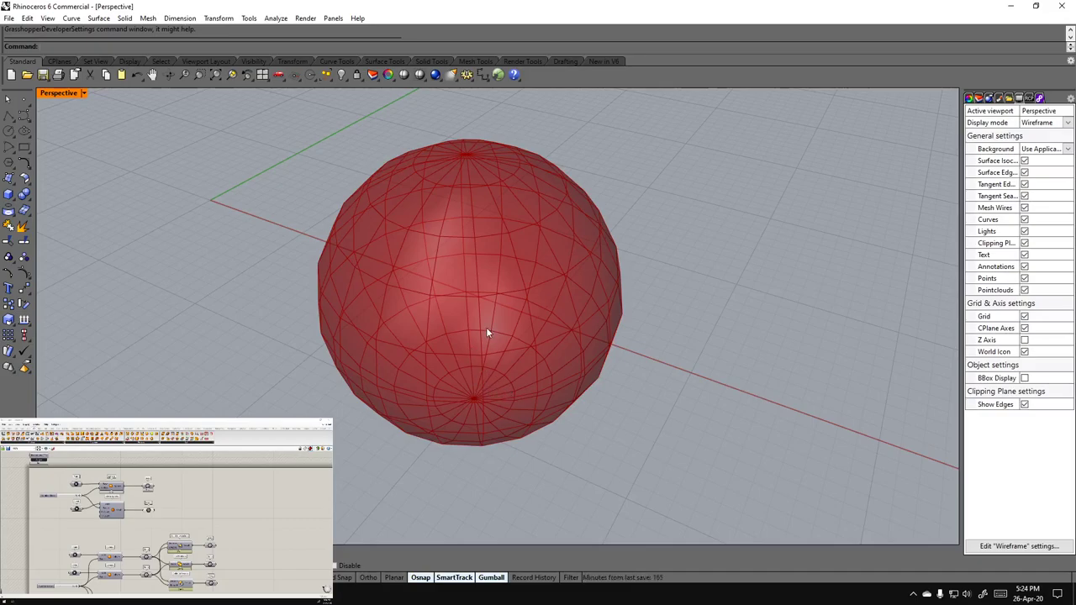
{"action": "scroll", "coordinate": [486, 327], "scroll_direction": "down", "scroll_amount": 3}
{"action": "scroll", "coordinate": [488, 330], "scroll_direction": "up", "scroll_amount": 2}
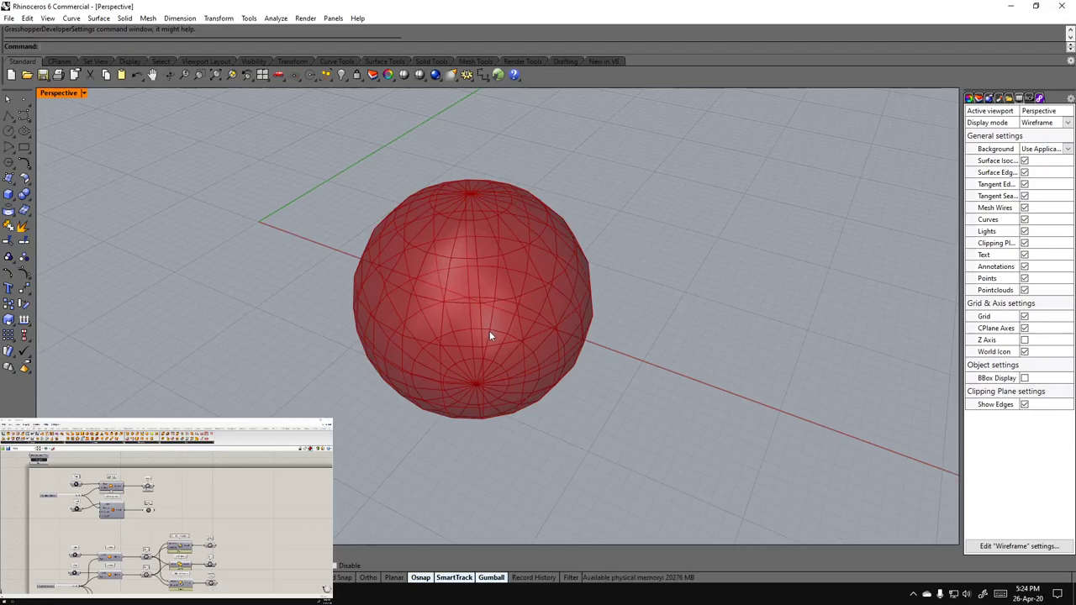
{"action": "scroll", "coordinate": [484, 304], "scroll_direction": "down", "scroll_amount": 2}
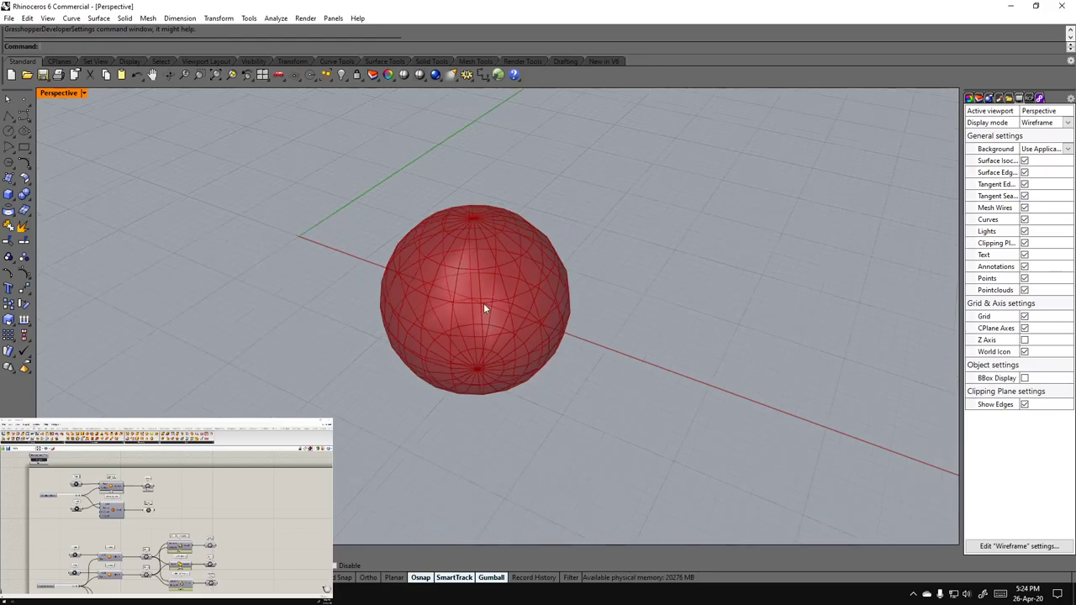
{"action": "right_click_drag", "start_coordinate": [484, 303], "coordinate": [526, 320]}
{"action": "scroll", "coordinate": [471, 277], "scroll_direction": "up", "scroll_amount": 4}
{"action": "right_click_drag", "start_coordinate": [391, 341], "coordinate": [521, 345]}
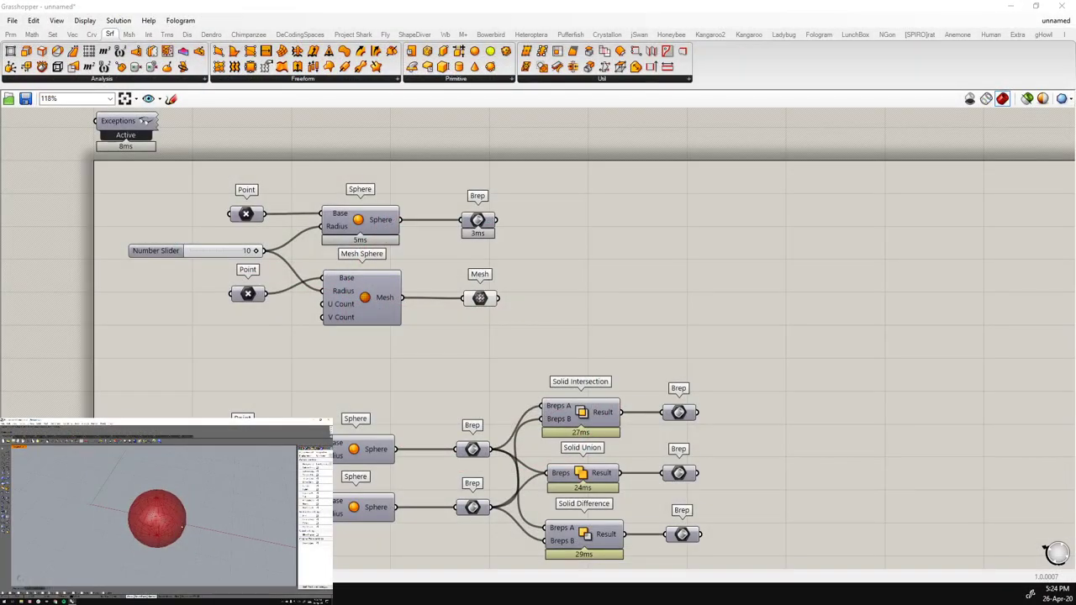
{"action": "left_click", "coordinate": [485, 304]}
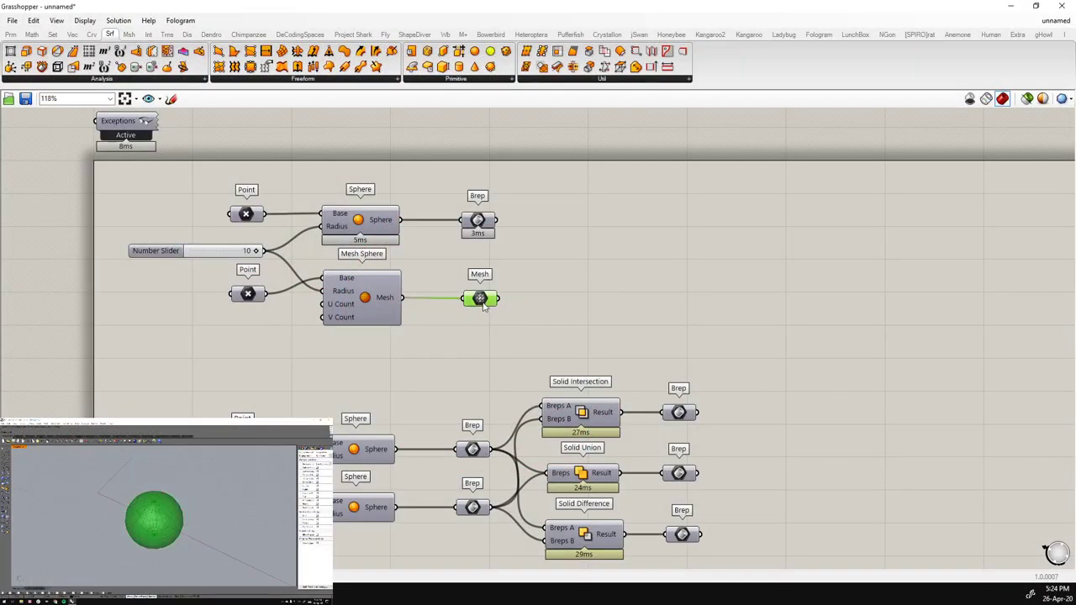
{"action": "middle_click", "coordinate": [483, 302]}
{"action": "left_click", "coordinate": [494, 316]}
{"action": "right_click_drag", "start_coordinate": [397, 361], "coordinate": [428, 376]}
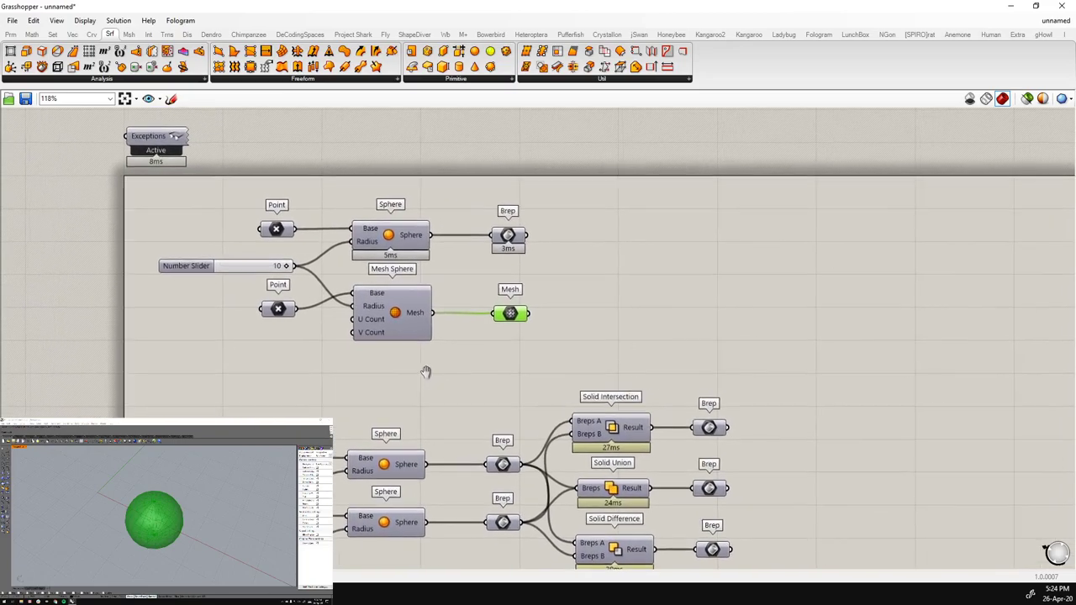
{"action": "left_click", "coordinate": [532, 345]}
{"action": "left_click", "coordinate": [509, 313]}
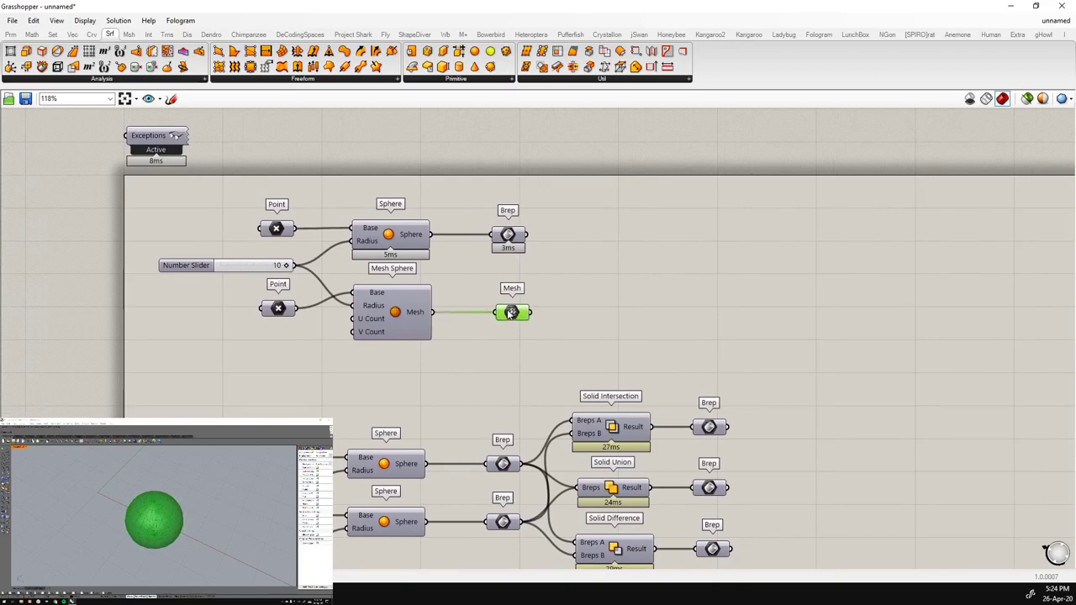
{"action": "left_click", "coordinate": [507, 367]}
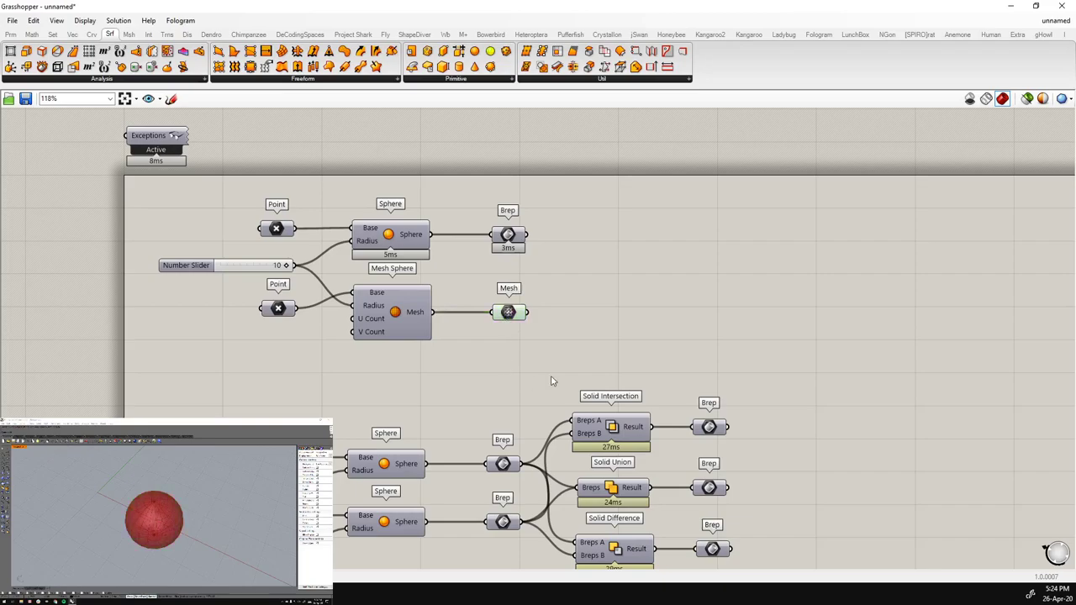
{"action": "right_click_drag", "start_coordinate": [547, 379], "coordinate": [533, 375]}
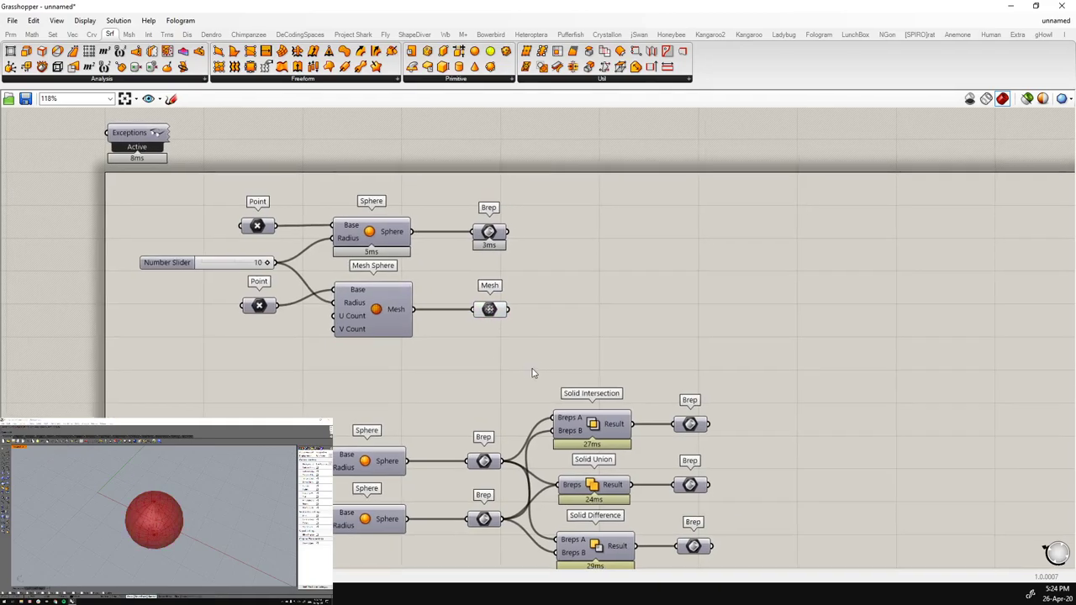
Inspect the mesh sphere's outline close up and from a low angle in the Rhino viewport
{"action": "right_click_drag", "start_coordinate": [168, 525], "coordinate": [164, 503]}
{"action": "scroll", "coordinate": [164, 502], "scroll_direction": "up", "scroll_amount": 3}
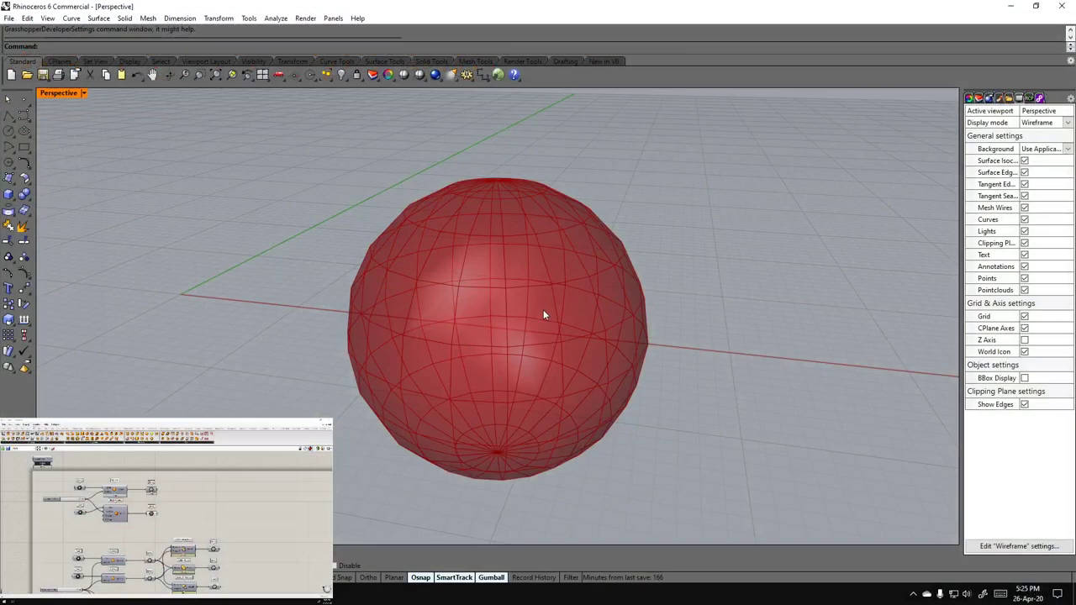
{"action": "right_click_drag", "start_coordinate": [543, 310], "coordinate": [399, 221]}
{"action": "scroll", "coordinate": [327, 286], "scroll_direction": "up", "scroll_amount": 3}
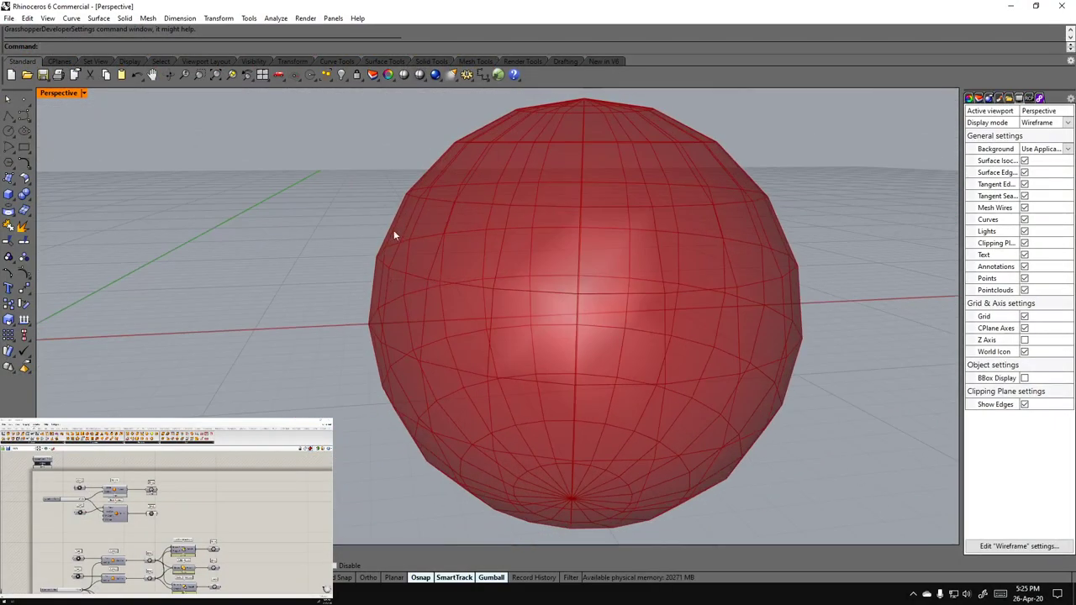
{"action": "scroll", "coordinate": [480, 281], "scroll_direction": "down", "scroll_amount": 3}
{"action": "right_click_drag", "start_coordinate": [480, 281], "coordinate": [548, 293]}
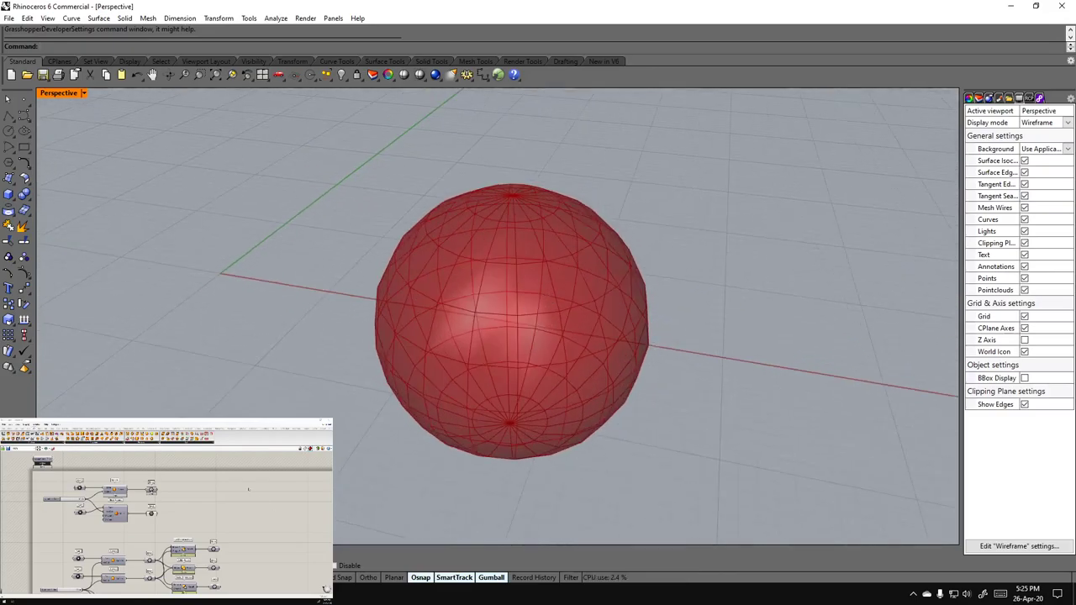
Enable the preview of both the Brep parameter after Sphere and the Mesh parameter after Mesh Sphere
{"action": "left_click", "coordinate": [151, 513]}
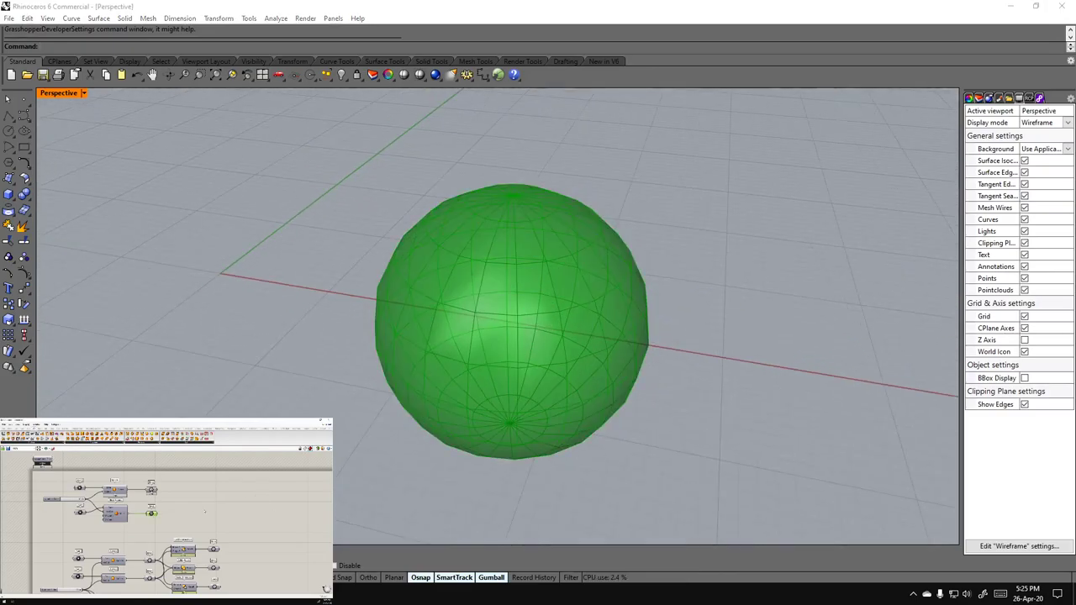
{"action": "middle_click", "coordinate": [493, 300]}
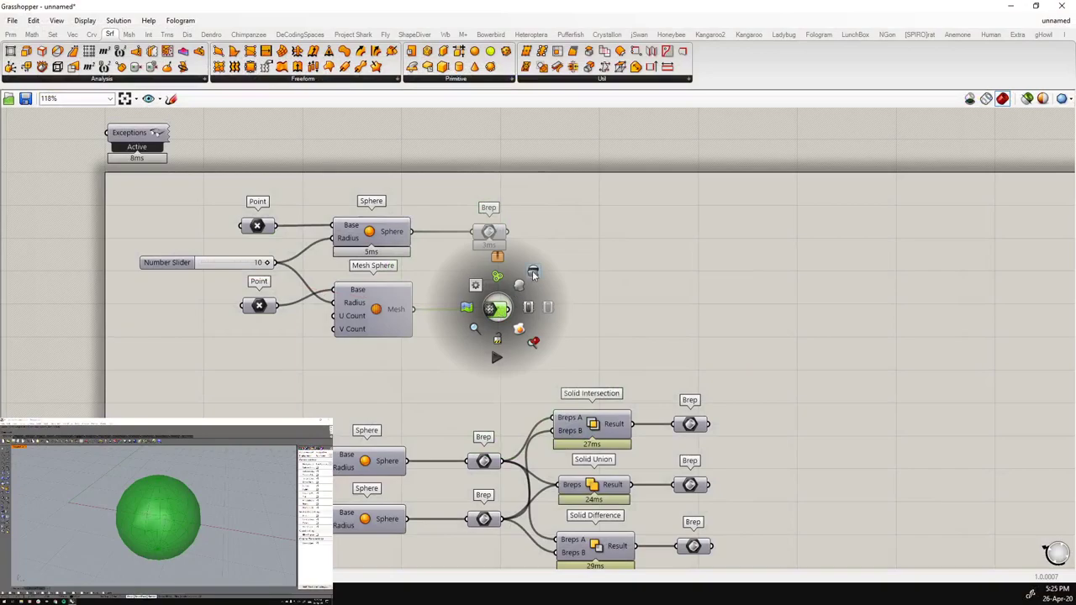
{"action": "scroll", "coordinate": [557, 294], "scroll_direction": "down", "scroll_amount": 3}
{"action": "right_click_drag", "start_coordinate": [547, 300], "coordinate": [520, 313]}
{"action": "scroll", "coordinate": [520, 314], "scroll_direction": "up", "scroll_amount": 3}
{"action": "left_click_drag", "start_coordinate": [537, 360], "coordinate": [449, 224]}
{"action": "middle_click", "coordinate": [481, 244]}
{"action": "left_click", "coordinate": [497, 219]}
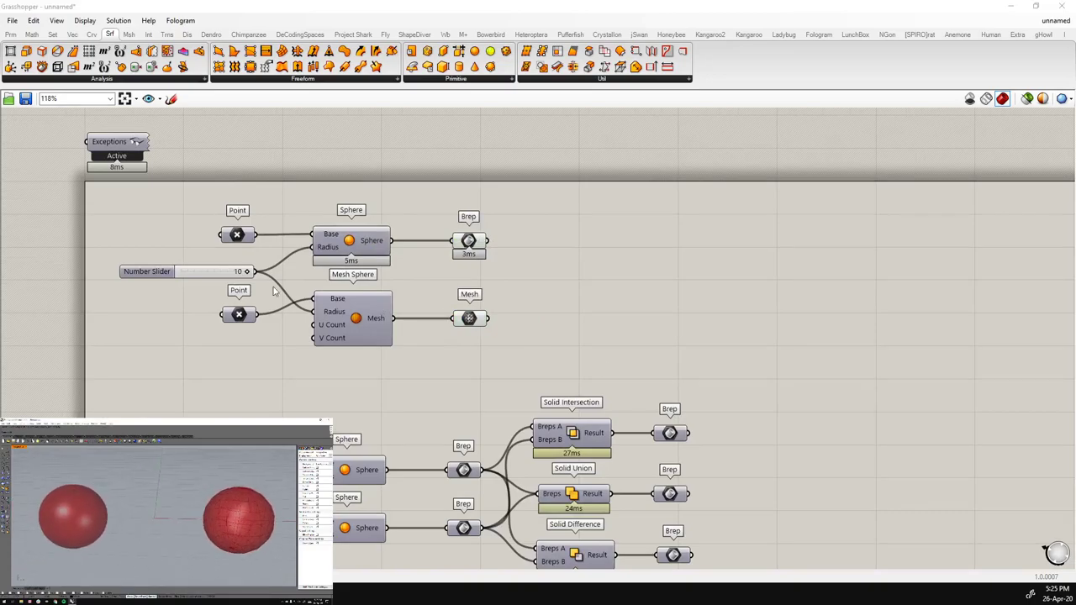
Review the Point, Sphere and Mesh Sphere components and look up the sphere components among the surface and mesh primitives
{"action": "left_click_drag", "start_coordinate": [241, 236], "coordinate": [244, 237]}
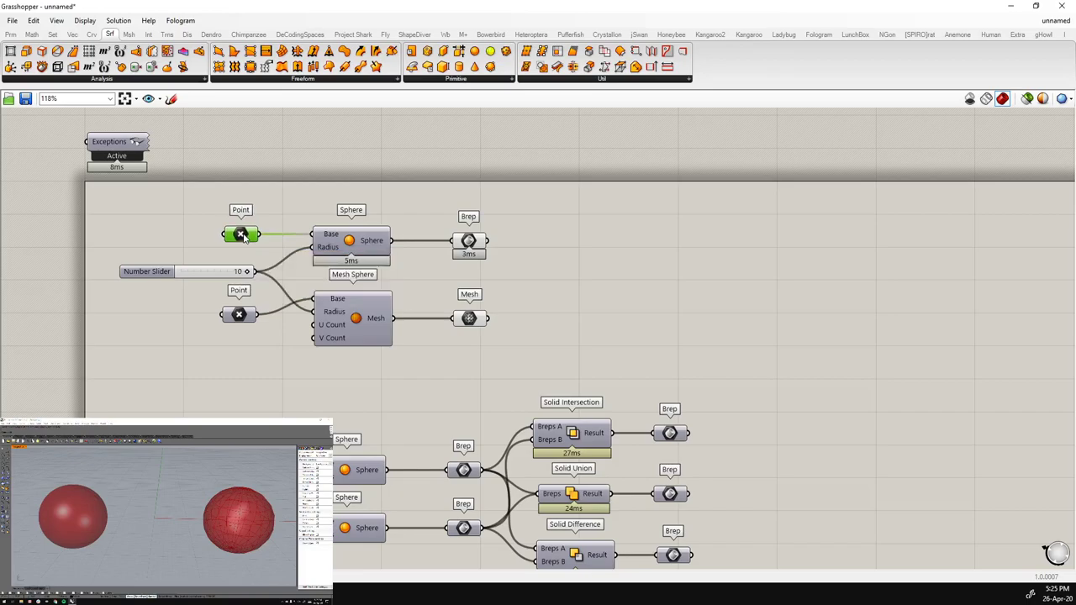
{"action": "left_click", "coordinate": [322, 403]}
{"action": "left_click", "coordinate": [364, 244]}
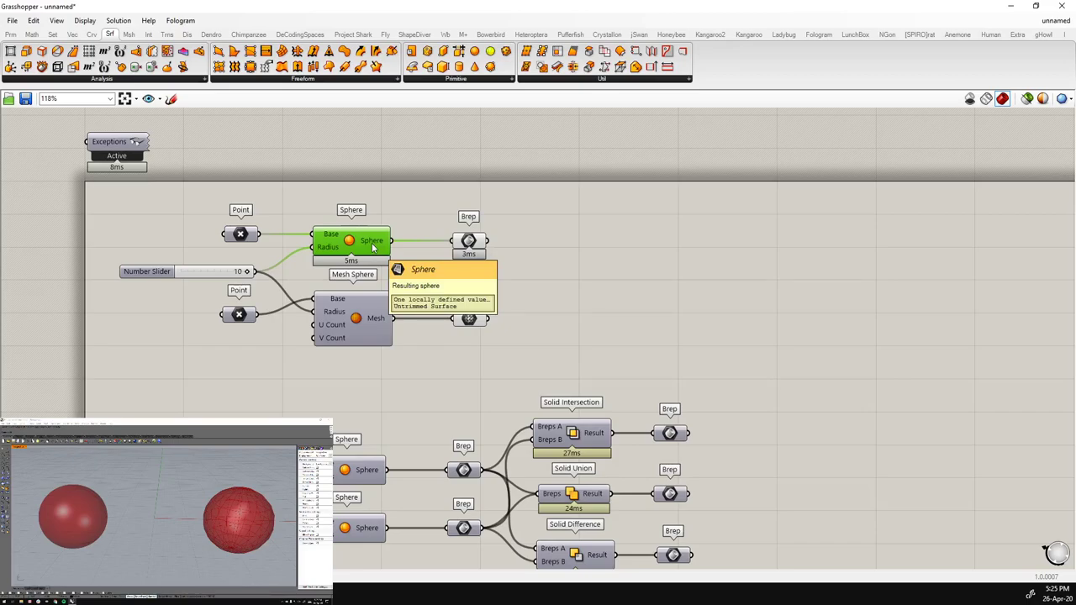
{"action": "left_click", "coordinate": [357, 333]}
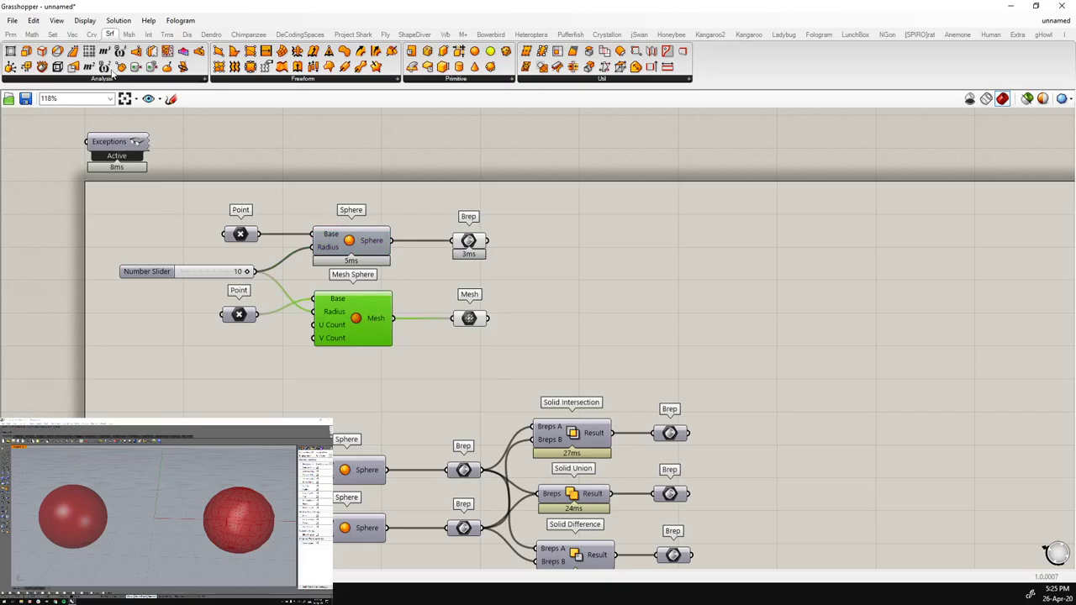
{"action": "left_click", "coordinate": [454, 80]}
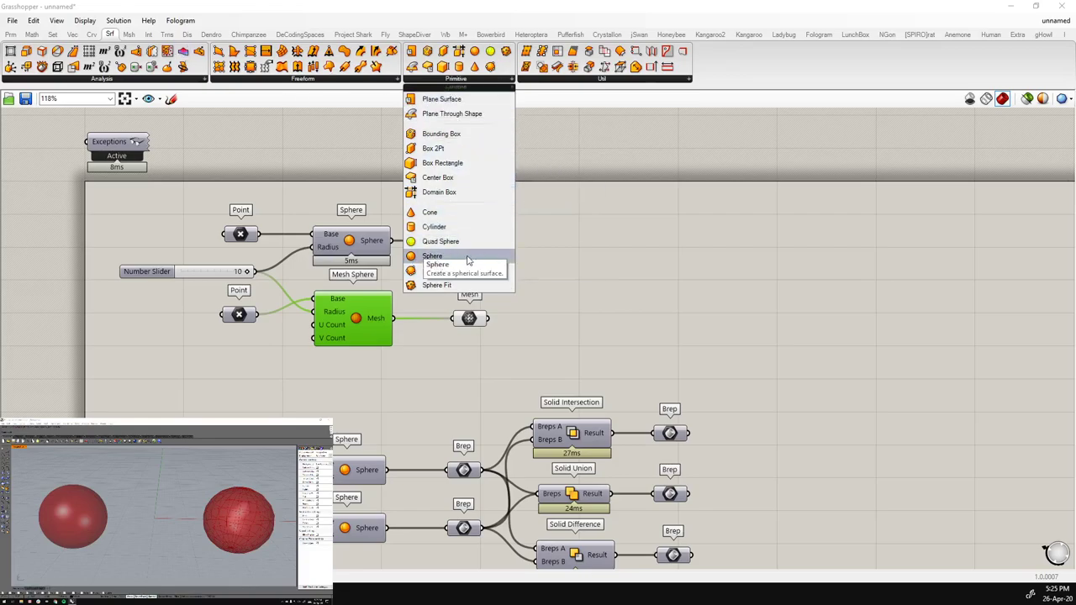
{"action": "left_click", "coordinate": [132, 38]}
{"action": "left_click", "coordinate": [130, 36]}
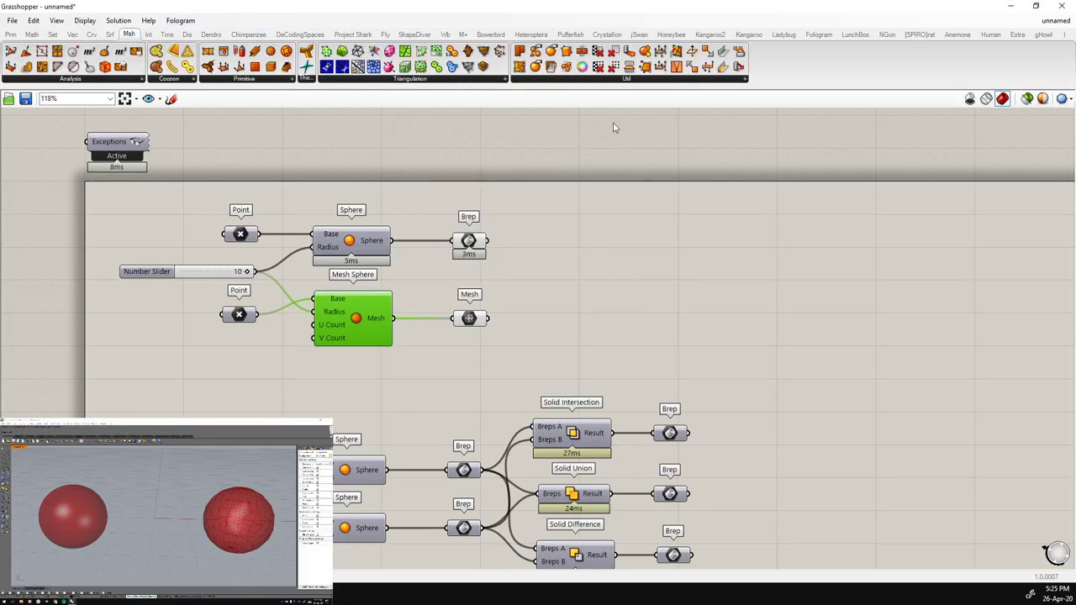
{"action": "left_click", "coordinate": [234, 81]}
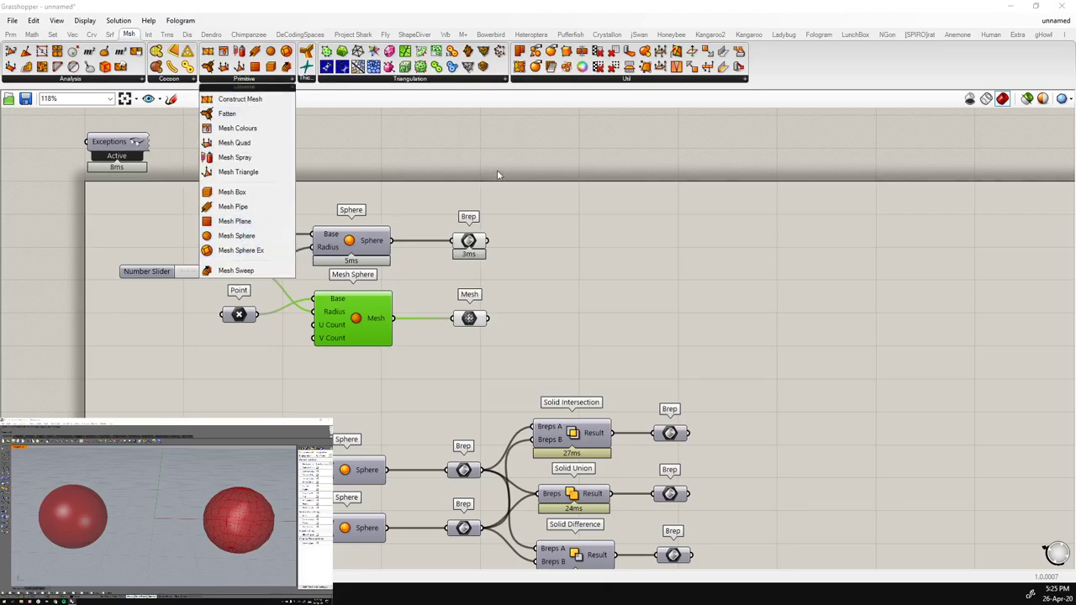
{"action": "left_click", "coordinate": [681, 225]}
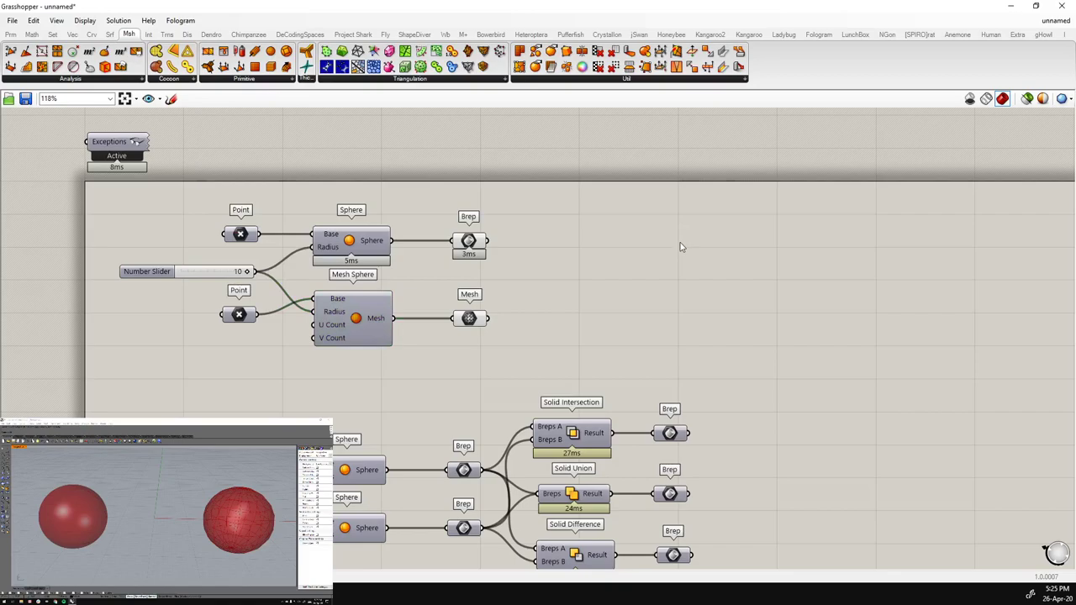
Check the shared radius slider and compare the Brep sphere with the mesh sphere in the Rhino viewport
{"action": "left_click", "coordinate": [141, 533]}
{"action": "right_click_drag", "start_coordinate": [135, 521], "coordinate": [137, 508]}
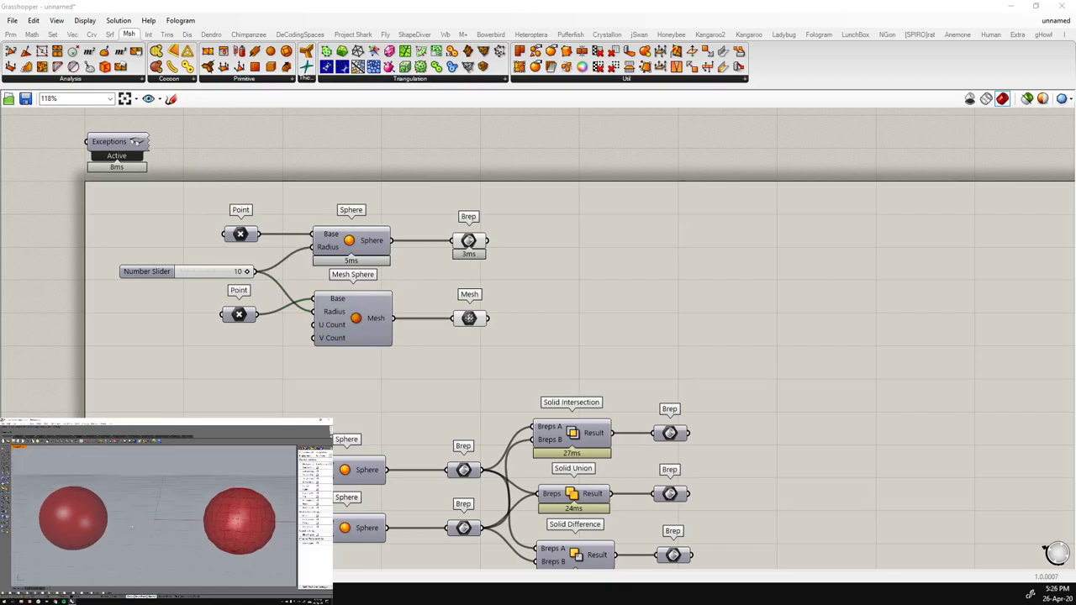
{"action": "left_click", "coordinate": [183, 275]}
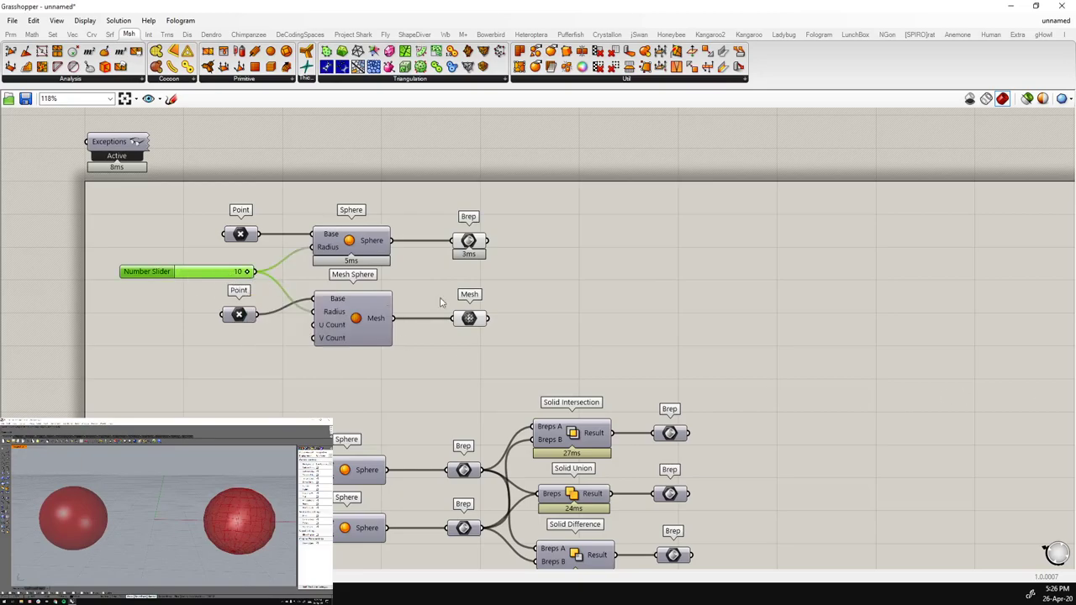
{"action": "left_click", "coordinate": [671, 303]}
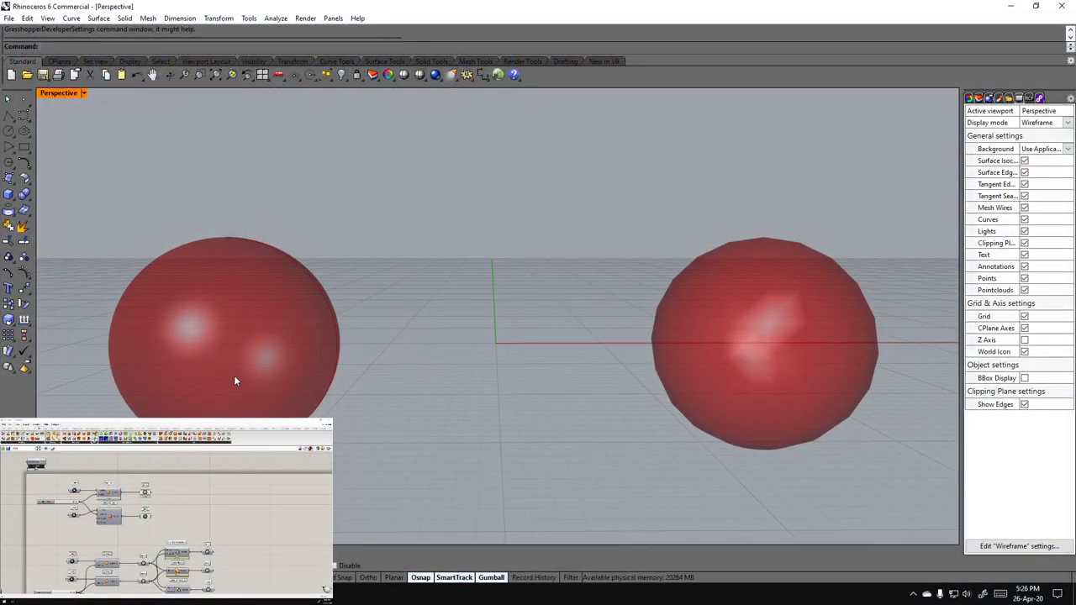
{"action": "right_click_drag", "start_coordinate": [236, 381], "coordinate": [347, 205]}
{"action": "right_click_drag", "start_coordinate": [384, 371], "coordinate": [663, 338]}
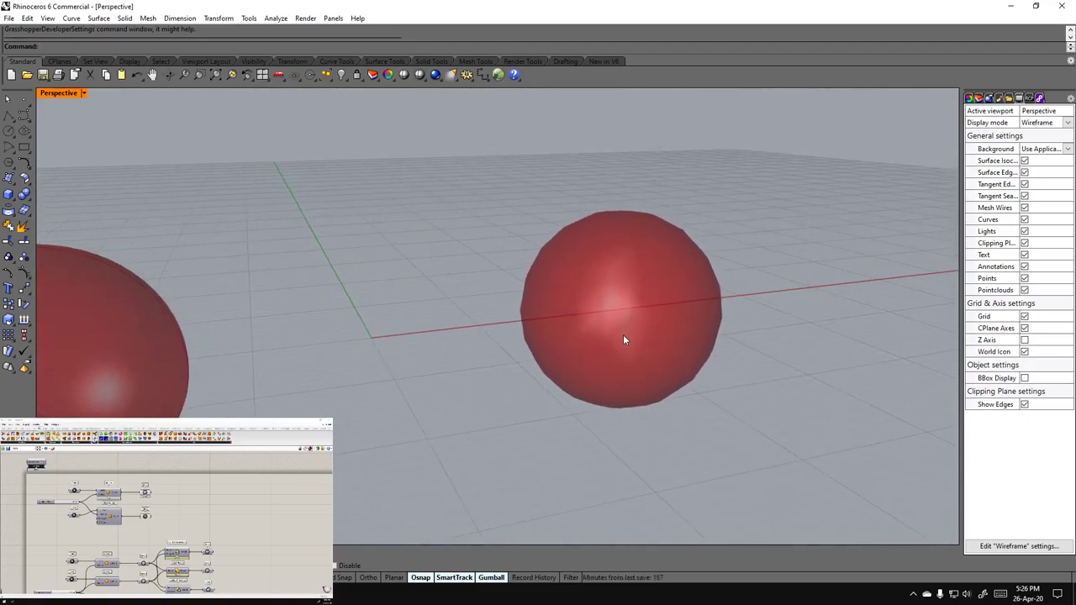
Compare the Brep and mesh spheres in a level view and highlight the Brep sphere through its parameter
{"action": "right_click_drag", "start_coordinate": [618, 309], "coordinate": [515, 340]}
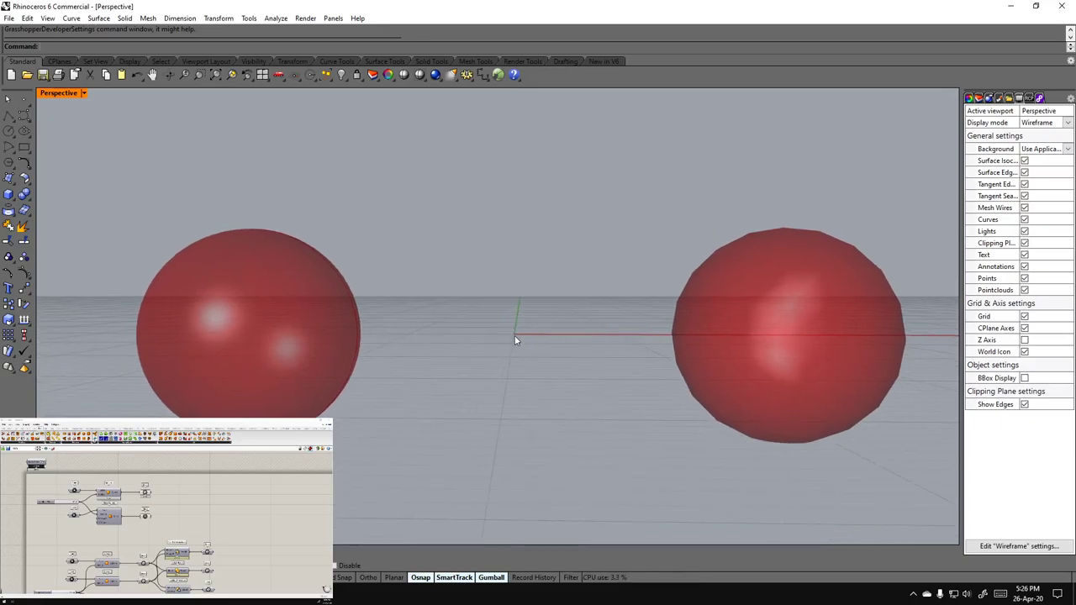
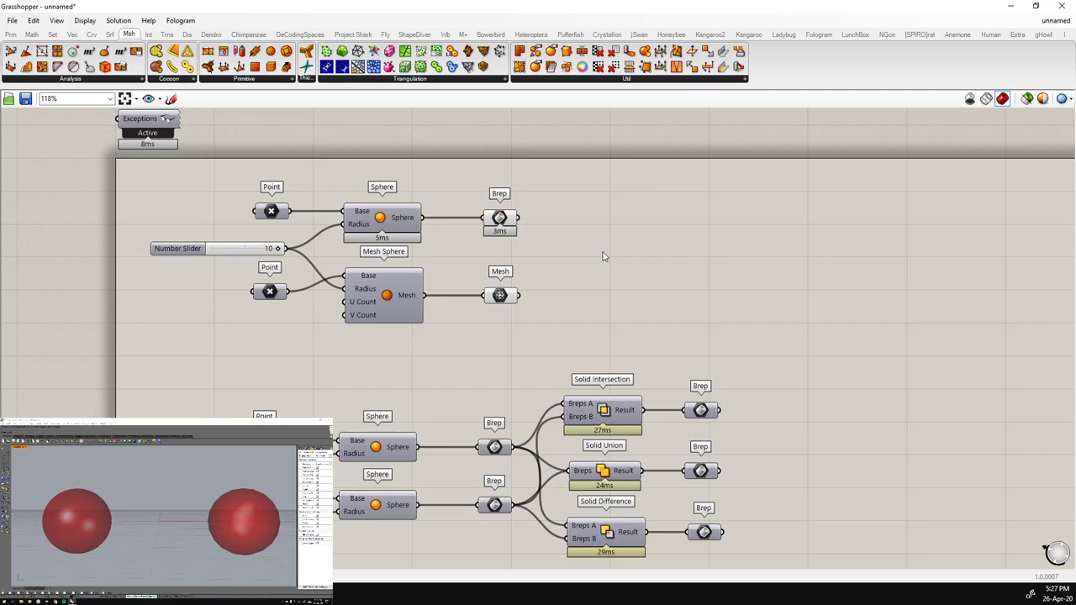
{"action": "right_click_drag", "start_coordinate": [583, 291], "coordinate": [621, 338]}
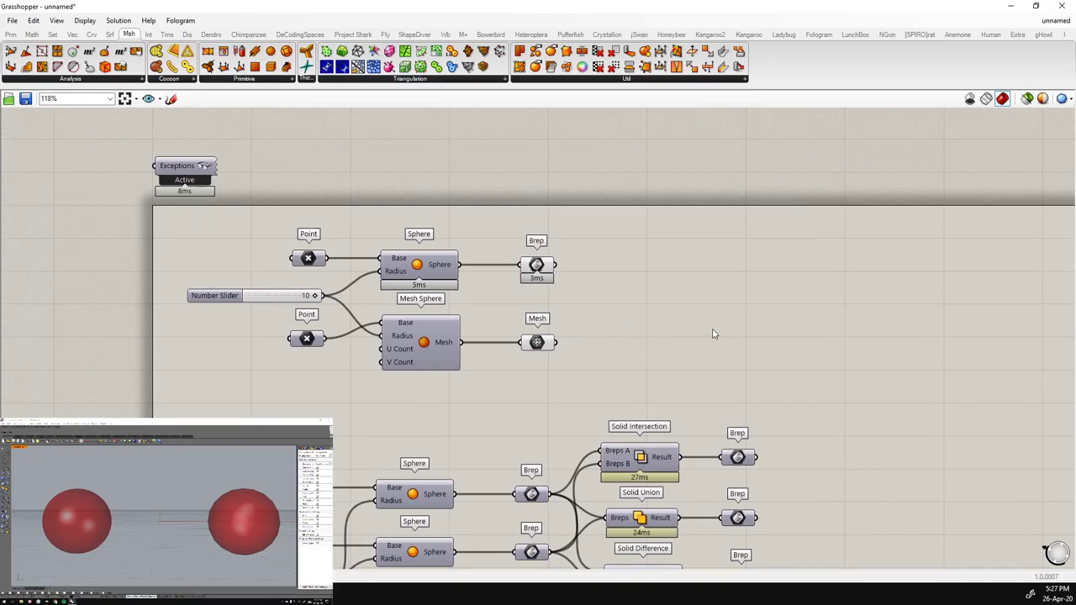
{"action": "right_click_drag", "start_coordinate": [726, 332], "coordinate": [674, 307]}
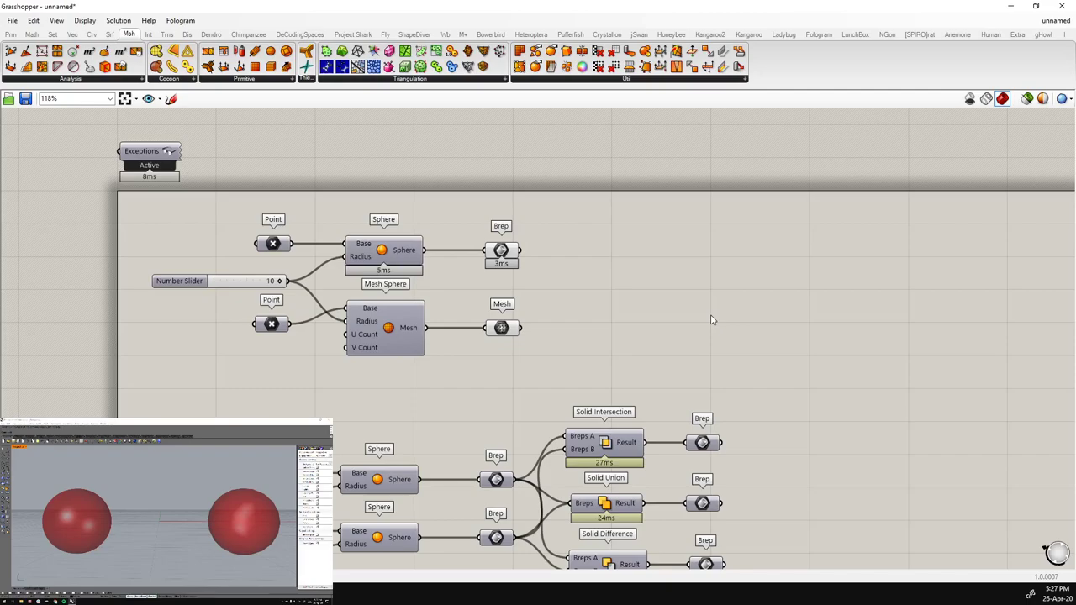
{"action": "left_click", "coordinate": [507, 259]}
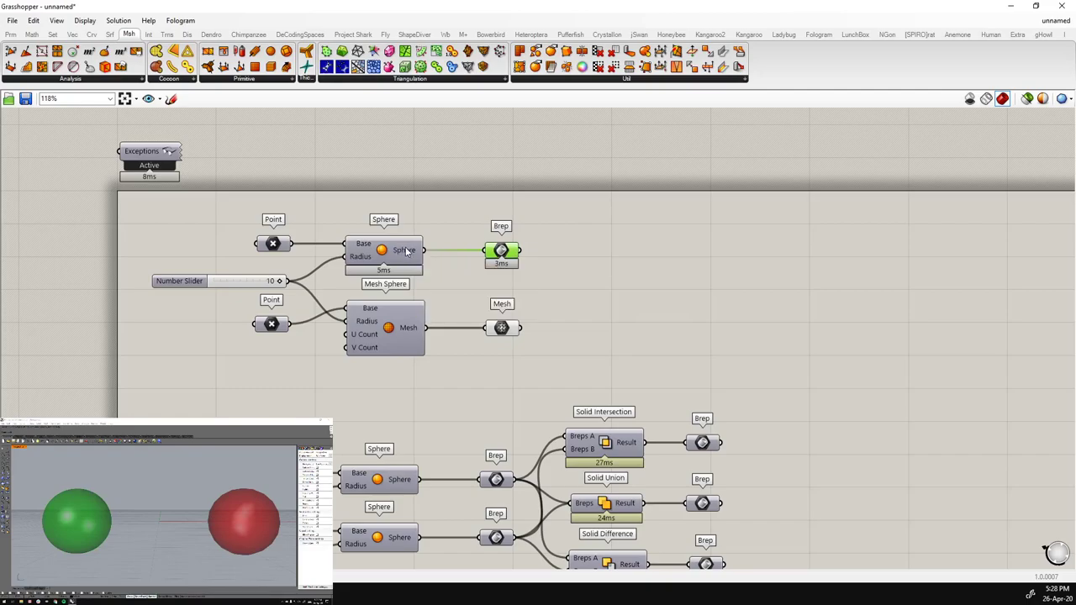
{"action": "mouse_move", "coordinate": [507, 257]}
Turn off the preview of the Brep parameter after Sphere and the Mesh parameter after Mesh Sphere
{"action": "left_click", "coordinate": [589, 318]}
{"action": "right_click_drag", "start_coordinate": [610, 322], "coordinate": [595, 281]}
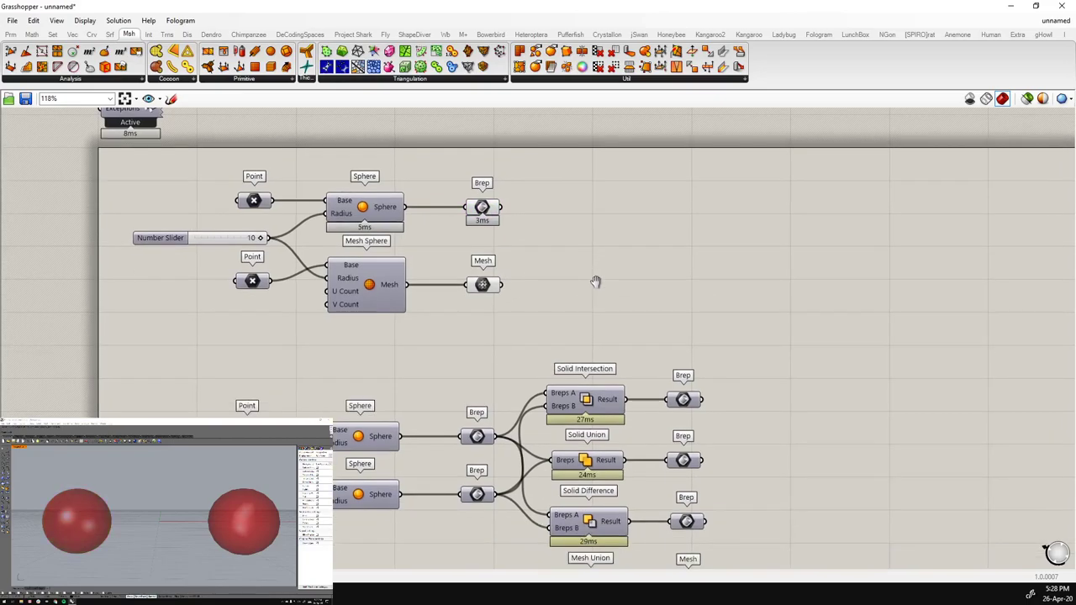
{"action": "left_click_drag", "start_coordinate": [539, 328], "coordinate": [433, 164]}
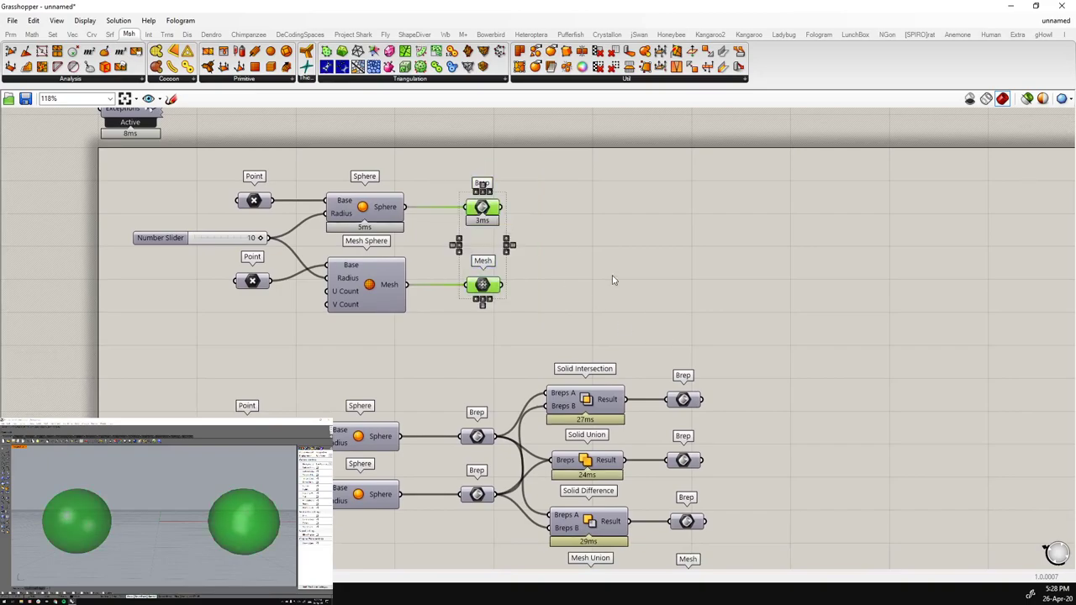
{"action": "key", "text": "ctrl+q"}
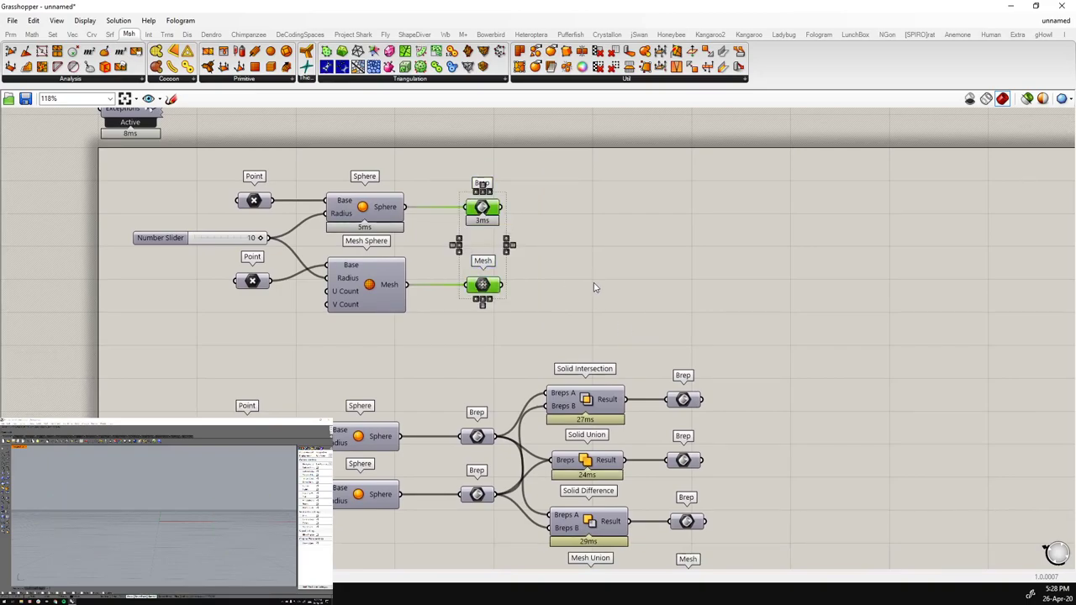
Examine the solid and mesh boolean groups below the single spheres, including the three Brep result parameters
{"action": "scroll", "coordinate": [597, 288], "scroll_direction": "down", "scroll_amount": 2}
{"action": "right_click_drag", "start_coordinate": [612, 283], "coordinate": [593, 163]}
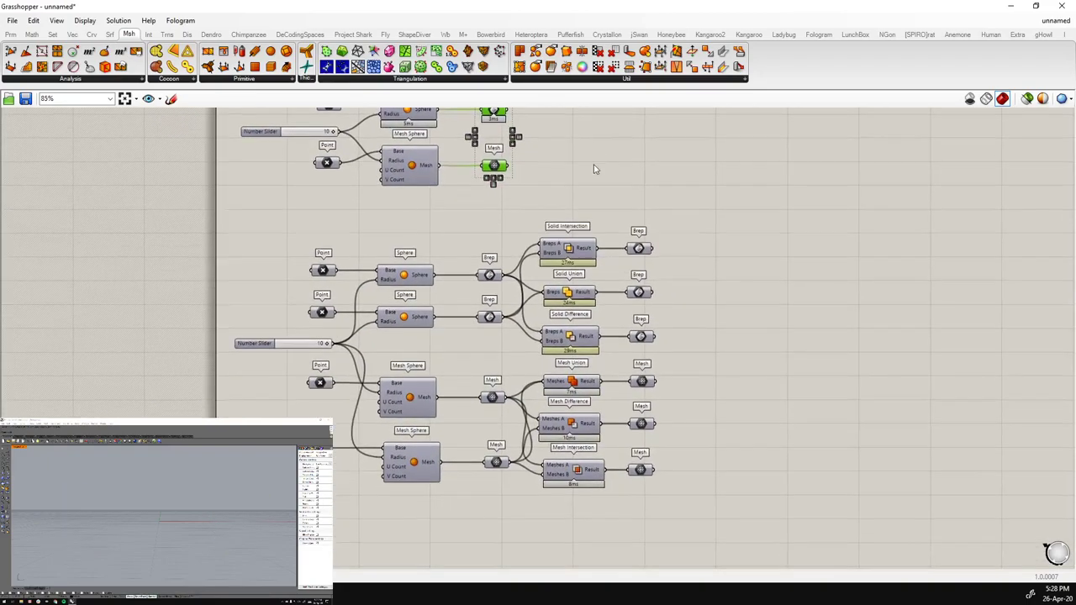
{"action": "scroll", "coordinate": [622, 391], "scroll_direction": "up", "scroll_amount": 2}
{"action": "right_click_drag", "start_coordinate": [708, 214], "coordinate": [735, 226]}
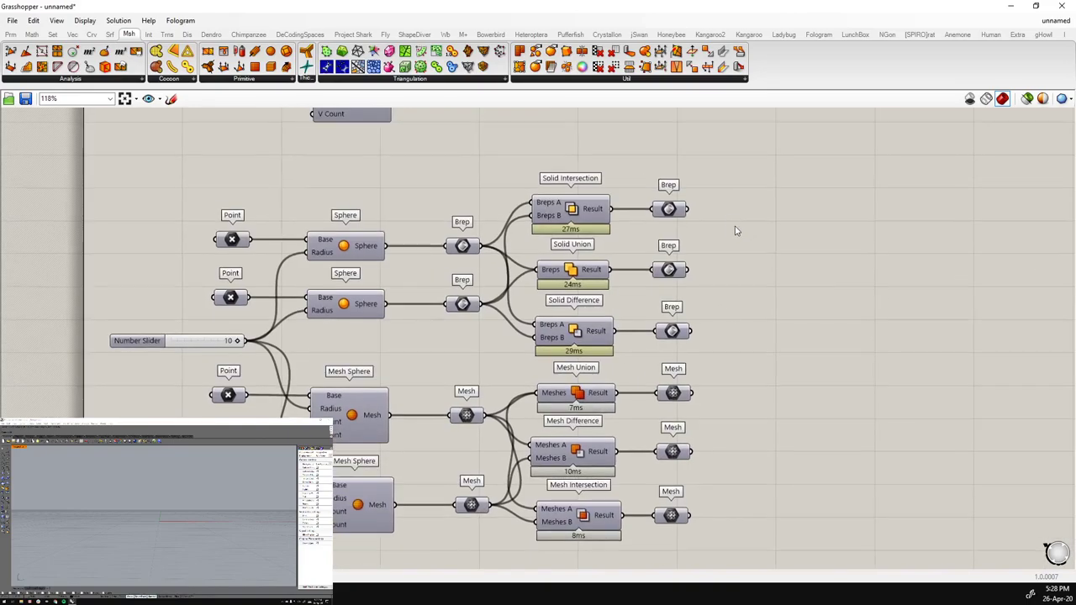
{"action": "right_click_drag", "start_coordinate": [766, 278], "coordinate": [771, 455]}
{"action": "right_click_drag", "start_coordinate": [703, 236], "coordinate": [703, 253]}
{"action": "right_click_drag", "start_coordinate": [766, 452], "coordinate": [760, 273]}
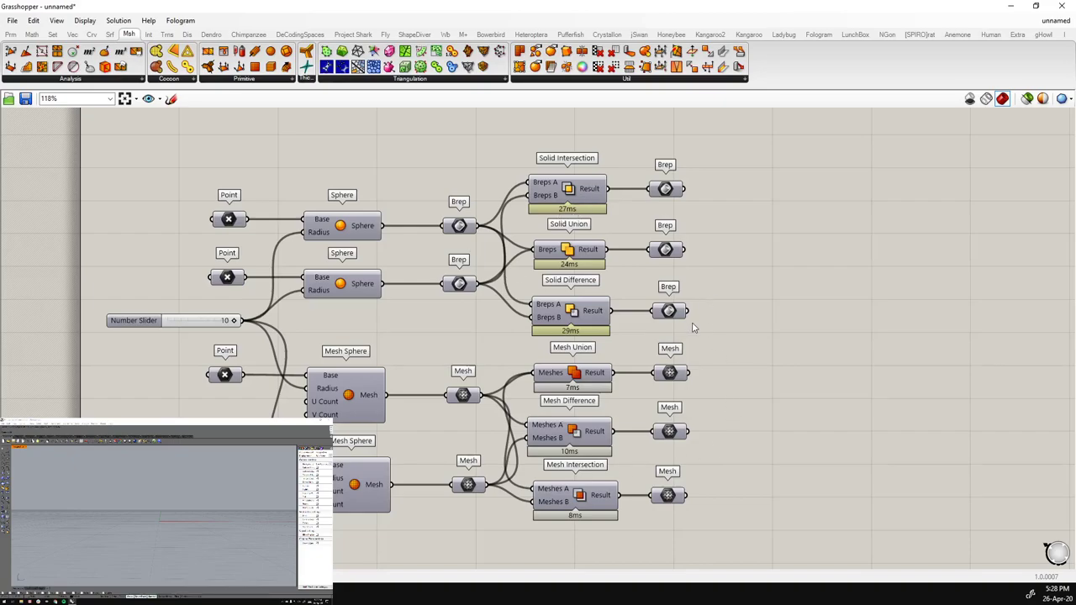
{"action": "left_click_drag", "start_coordinate": [711, 325], "coordinate": [638, 171]}
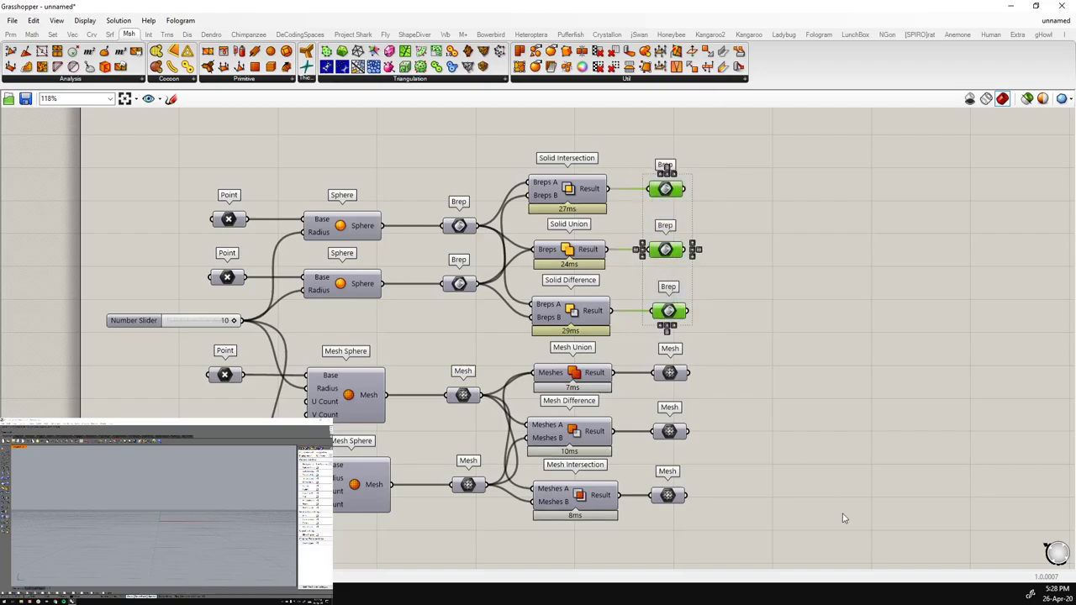
{"action": "left_click", "coordinate": [728, 540]}
{"action": "left_click_drag", "start_coordinate": [728, 540], "coordinate": [818, 345]}
{"action": "left_click_drag", "start_coordinate": [723, 231], "coordinate": [788, 312]}
Enable the preview of the Brep parameter after Solid Union and the Mesh parameter after Mesh Union
{"action": "left_click_drag", "start_coordinate": [716, 269], "coordinate": [646, 225]}
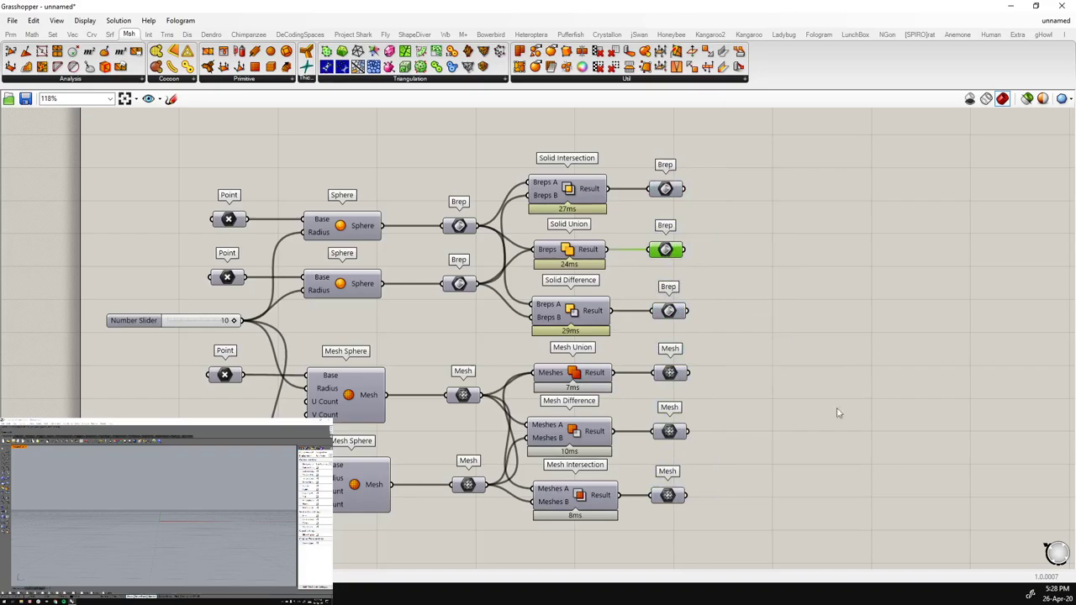
{"action": "left_click_drag", "start_coordinate": [715, 451], "coordinate": [655, 420]}
{"action": "left_click", "coordinate": [757, 448]}
{"action": "left_click_drag", "start_coordinate": [707, 387], "coordinate": [635, 358]}
{"action": "left_click", "coordinate": [805, 404]}
{"action": "left_click", "coordinate": [575, 373]}
{"action": "left_click", "coordinate": [573, 250]}
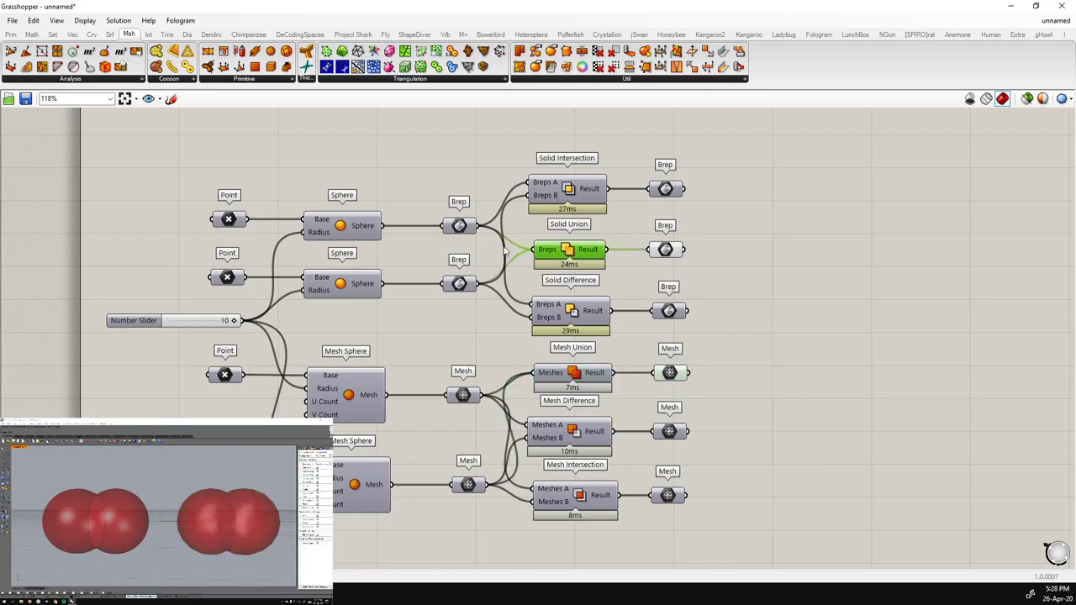
Enable the preview of the upper Point parameter in both the Brep sphere pair and the mesh sphere pair
{"action": "left_click", "coordinate": [891, 333]}
{"action": "left_click", "coordinate": [229, 220]}
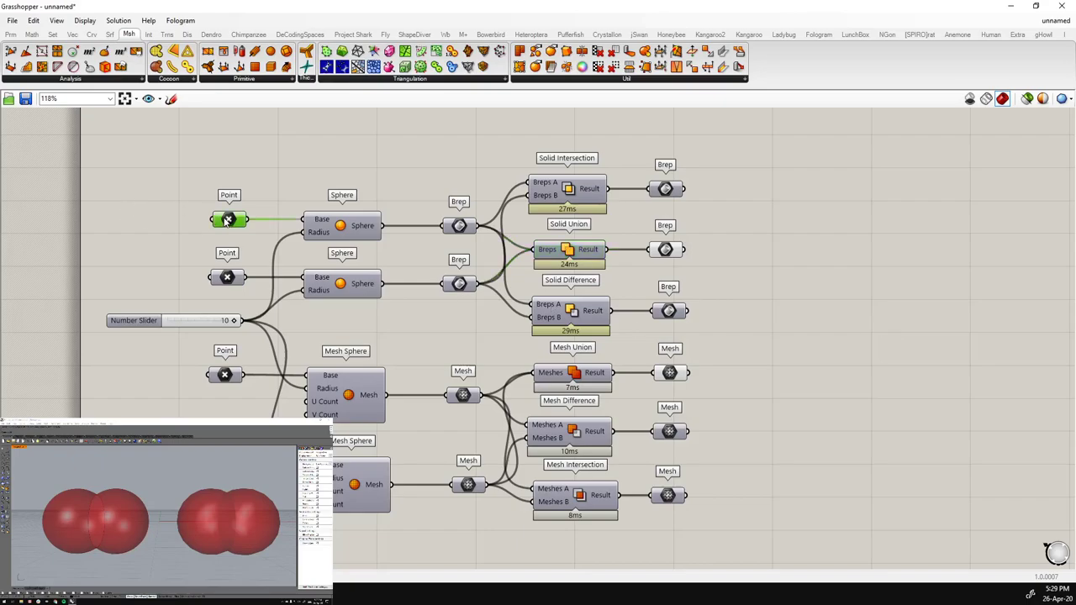
{"action": "left_click", "coordinate": [224, 374]}
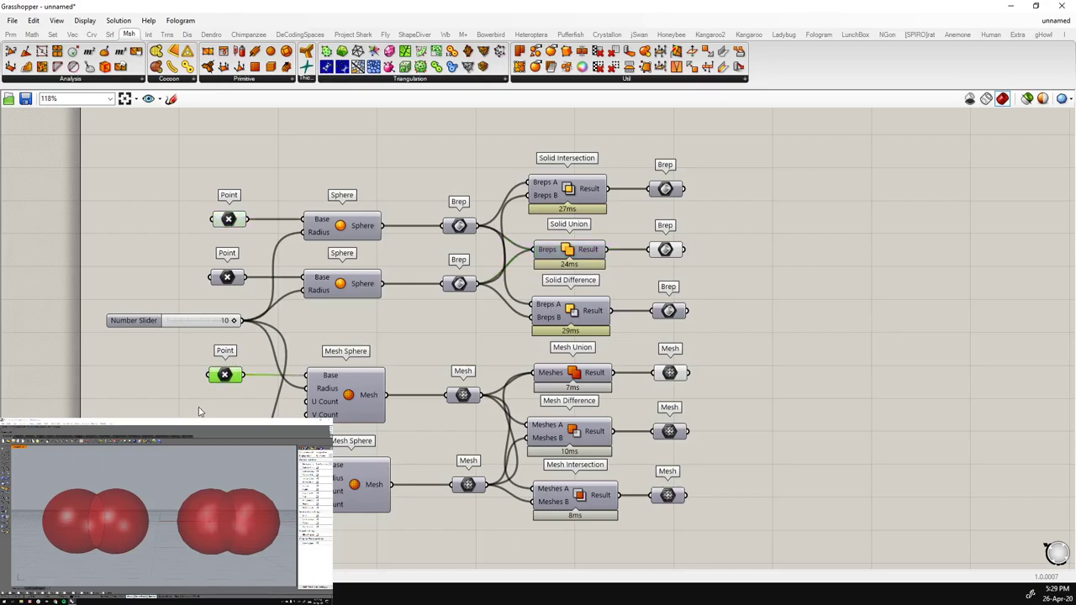
Move the previewed base point of the Brep union and that of the mesh union along the X axis
{"action": "left_click", "coordinate": [228, 220]}
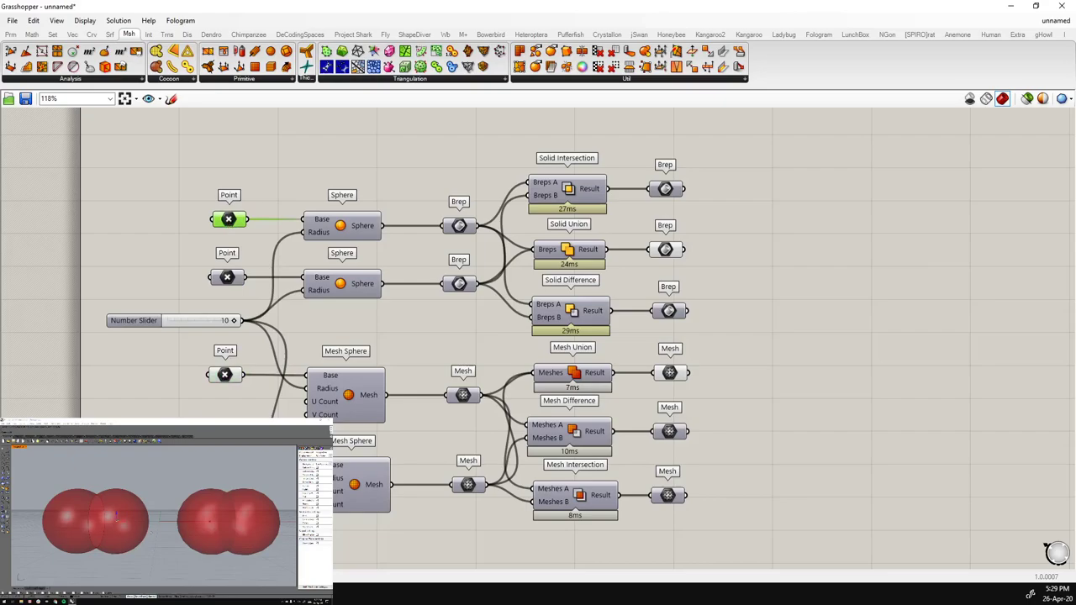
{"action": "left_click_drag", "start_coordinate": [124, 523], "coordinate": [122, 521]}
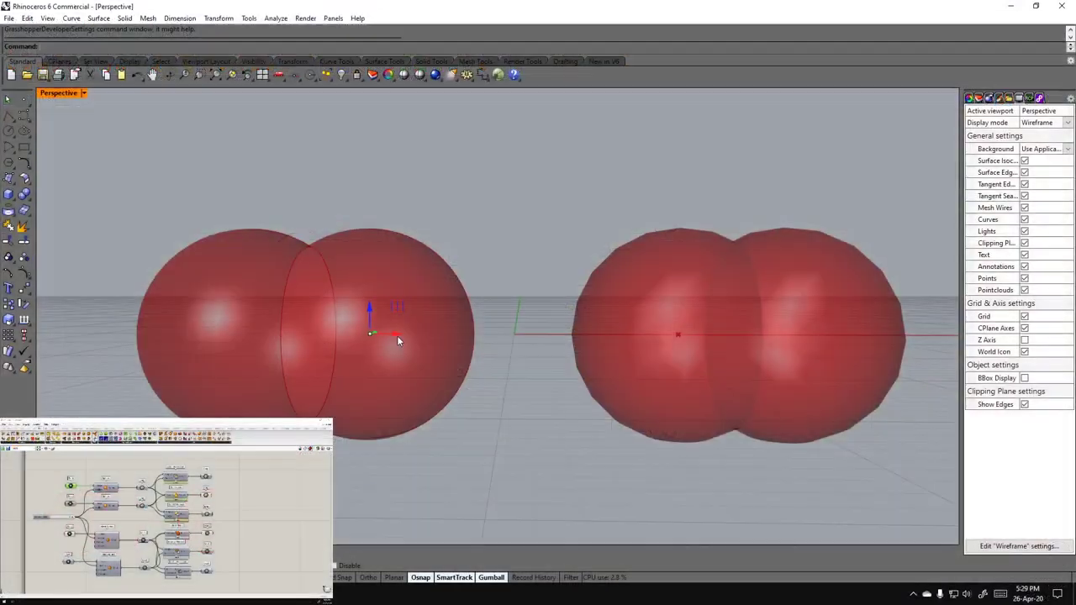
{"action": "left_click_drag", "start_coordinate": [396, 336], "coordinate": [347, 337]}
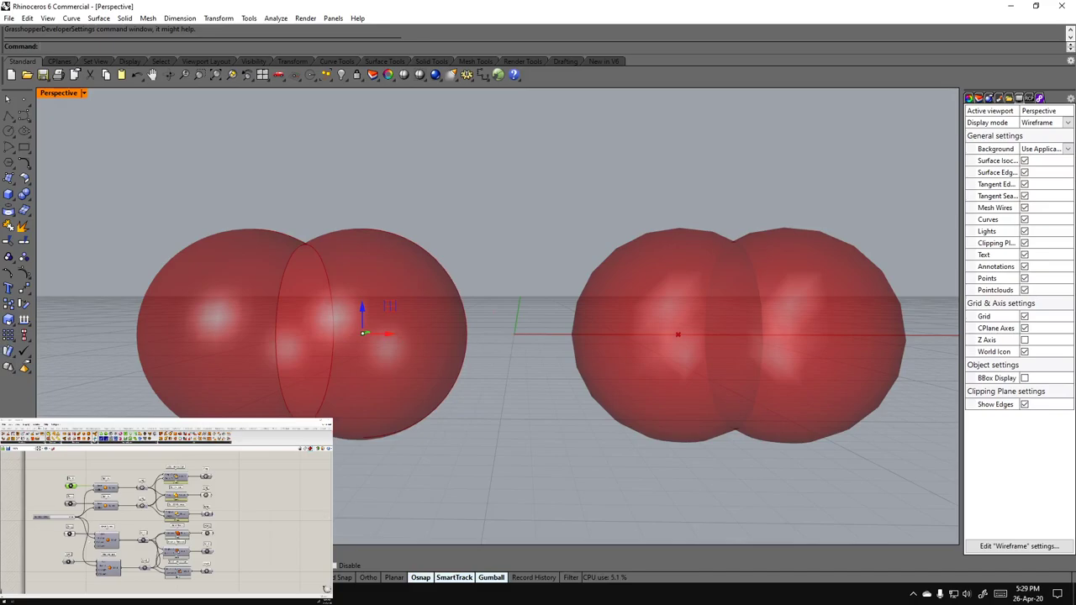
{"action": "left_click", "coordinate": [69, 534]}
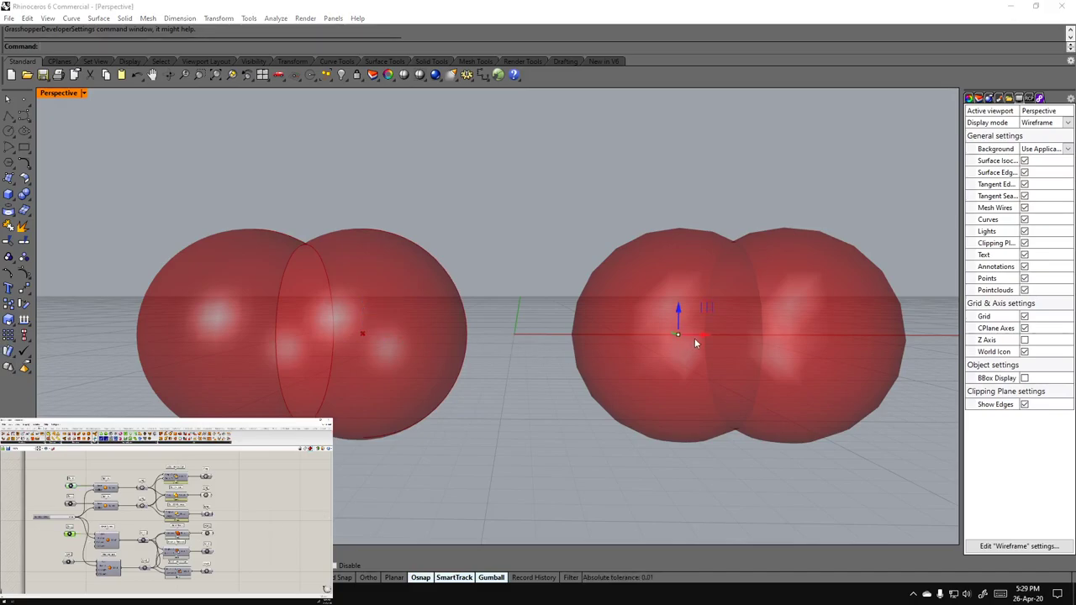
{"action": "left_click_drag", "start_coordinate": [690, 342], "coordinate": [661, 339]}
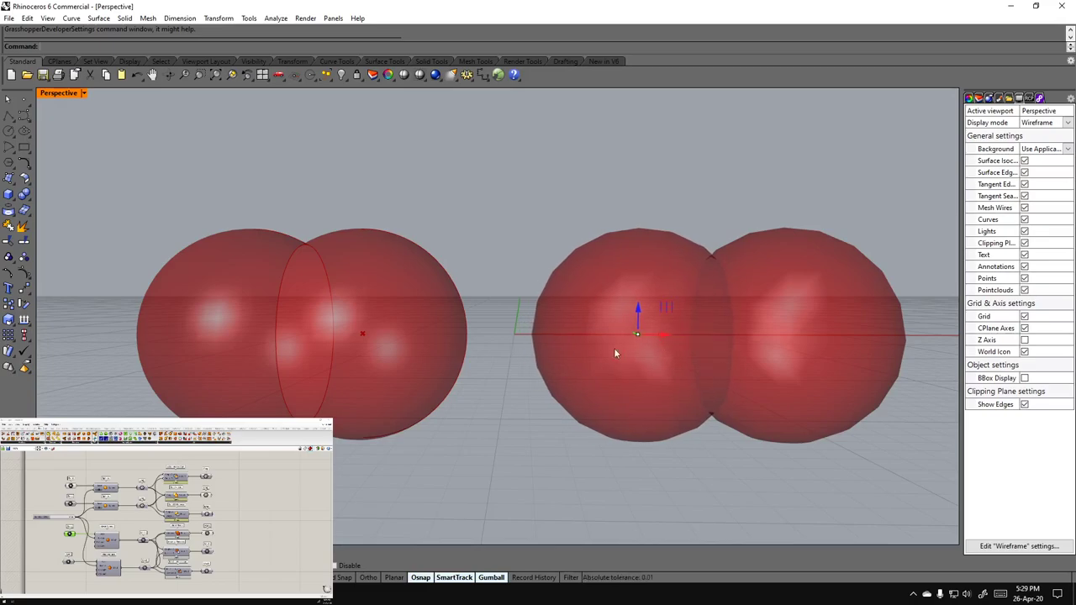
Shift the Brep union's base point again, and move the mesh union's base point along X while viewing it at an angle
{"action": "left_click", "coordinate": [333, 317]}
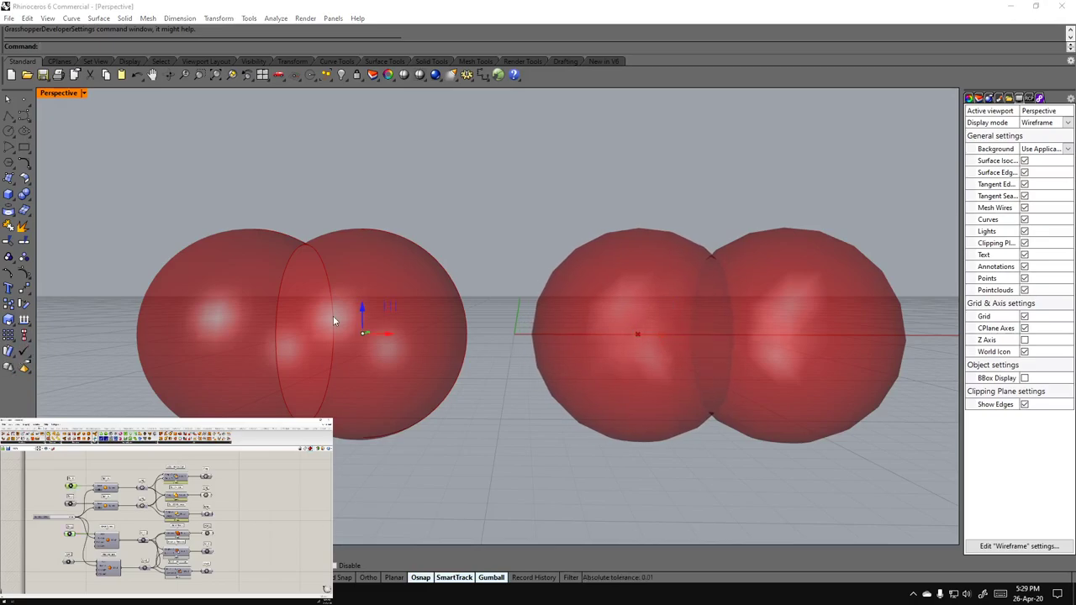
{"action": "mouse_move", "coordinate": [385, 337]}
{"action": "left_mouse_down"}
{"action": "mouse_move", "coordinate": [409, 339]}
{"action": "mouse_move", "coordinate": [379, 332]}
{"action": "mouse_move", "coordinate": [357, 346]}
{"action": "mouse_move", "coordinate": [386, 336]}
{"action": "mouse_move", "coordinate": [440, 339]}
{"action": "mouse_move", "coordinate": [370, 345]}
{"action": "mouse_move", "coordinate": [445, 343]}
{"action": "mouse_move", "coordinate": [401, 341]}
{"action": "mouse_move", "coordinate": [422, 331]}
{"action": "mouse_move", "coordinate": [345, 341]}
{"action": "mouse_move", "coordinate": [433, 336]}
{"action": "mouse_move", "coordinate": [376, 338]}
{"action": "mouse_move", "coordinate": [412, 337]}
{"action": "mouse_move", "coordinate": [396, 340]}
{"action": "left_mouse_up"}
{"action": "left_click", "coordinate": [635, 307]}
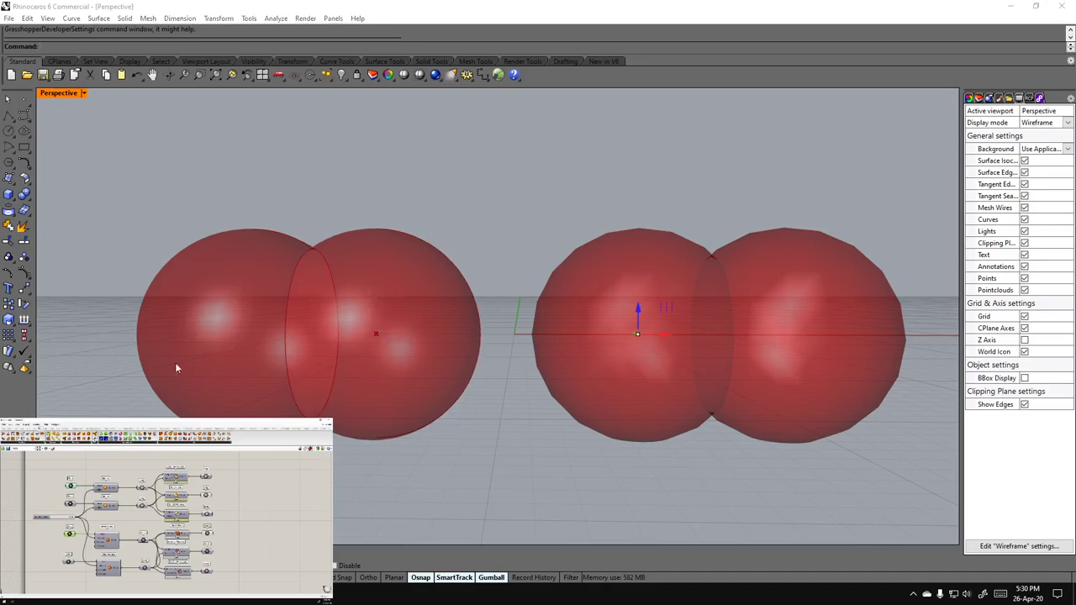
{"action": "left_click_drag", "start_coordinate": [665, 333], "coordinate": [703, 317]}
{"action": "right_click_drag", "start_coordinate": [703, 316], "coordinate": [673, 354]}
{"action": "left_click_drag", "start_coordinate": [672, 354], "coordinate": [648, 359]}
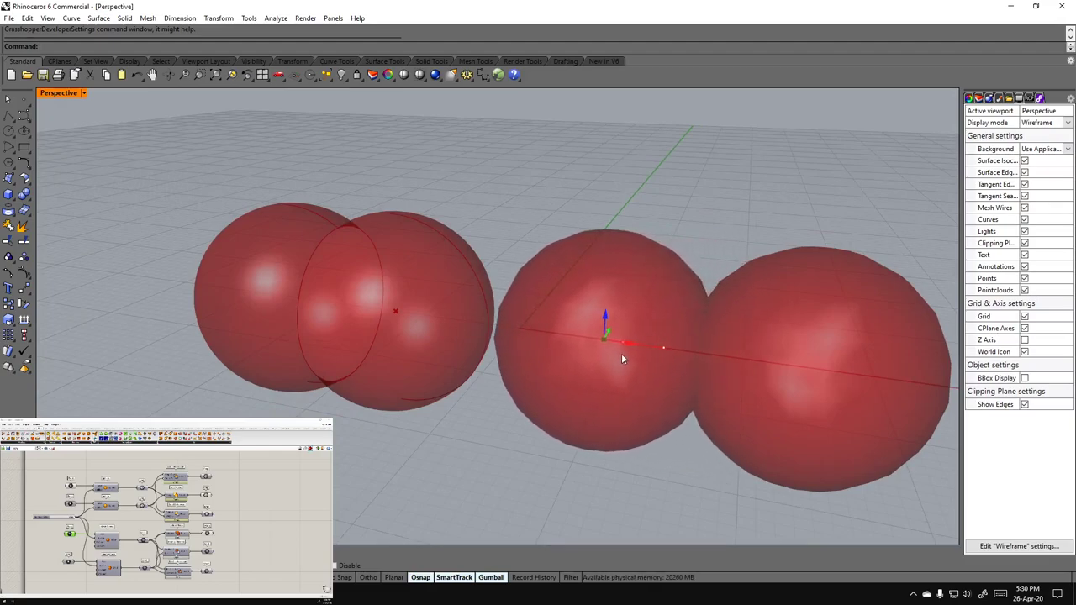
Readjust the mesh union's base point along X to check how the mesh union updates from a level view
{"action": "right_click_drag", "start_coordinate": [616, 398], "coordinate": [636, 359]}
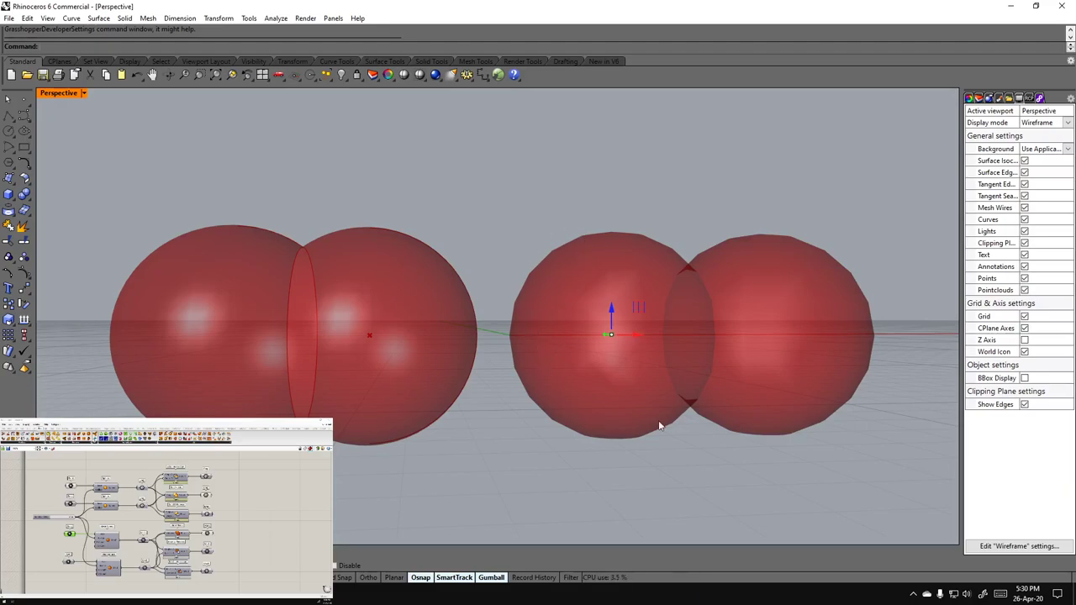
{"action": "right_click_drag", "start_coordinate": [636, 438], "coordinate": [571, 435]}
{"action": "mouse_move", "coordinate": [645, 338]}
{"action": "left_mouse_down"}
{"action": "mouse_move", "coordinate": [680, 339]}
{"action": "mouse_move", "coordinate": [635, 349]}
{"action": "left_mouse_up"}
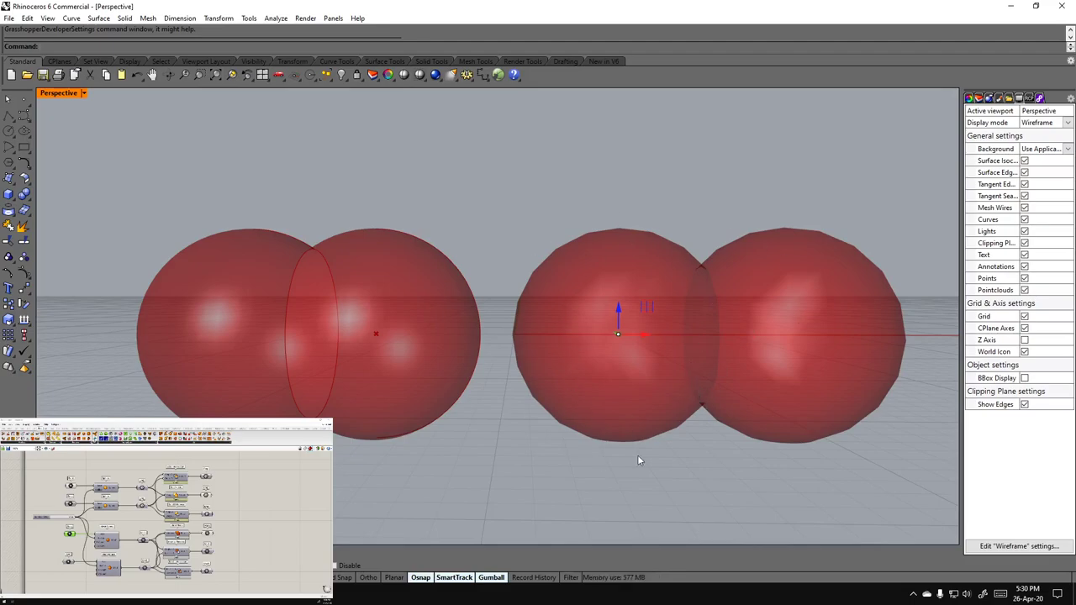
{"action": "mouse_move", "coordinate": [646, 336]}
{"action": "left_mouse_down"}
{"action": "mouse_move", "coordinate": [695, 340]}
{"action": "mouse_move", "coordinate": [634, 338]}
{"action": "mouse_move", "coordinate": [678, 339]}
{"action": "mouse_move", "coordinate": [663, 339]}
{"action": "left_mouse_up"}
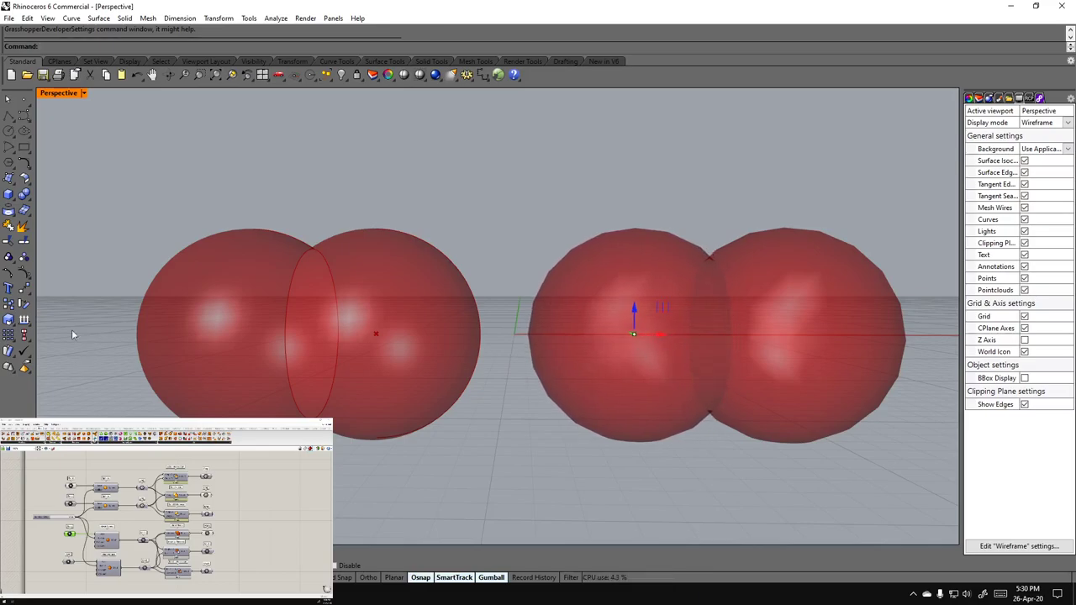
Nudge the base point of the Brep union along the X axis to compare its update speed
{"action": "left_click", "coordinate": [82, 489]}
{"action": "left_click", "coordinate": [72, 487]}
{"action": "mouse_move", "coordinate": [401, 334]}
{"action": "left_mouse_down"}
{"action": "mouse_move", "coordinate": [417, 335]}
{"action": "mouse_move", "coordinate": [364, 337]}
{"action": "mouse_move", "coordinate": [413, 341]}
{"action": "mouse_move", "coordinate": [374, 340]}
{"action": "mouse_move", "coordinate": [419, 332]}
{"action": "mouse_move", "coordinate": [431, 332]}
{"action": "mouse_move", "coordinate": [365, 339]}
{"action": "mouse_move", "coordinate": [412, 333]}
{"action": "mouse_move", "coordinate": [432, 339]}
{"action": "mouse_move", "coordinate": [397, 336]}
{"action": "mouse_move", "coordinate": [444, 342]}
{"action": "mouse_move", "coordinate": [407, 337]}
{"action": "left_mouse_up"}
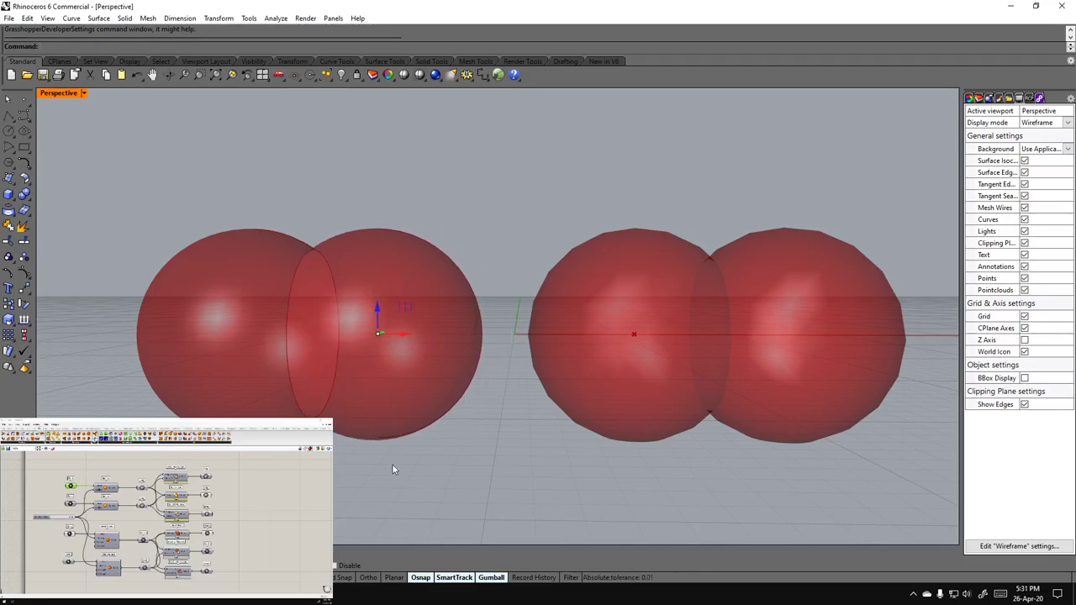
Turn off the preview of the Solid Union Brep result and the Mesh Union mesh result
{"action": "left_click", "coordinate": [240, 502]}
{"action": "left_click", "coordinate": [207, 497]}
{"action": "left_click", "coordinate": [220, 516]}
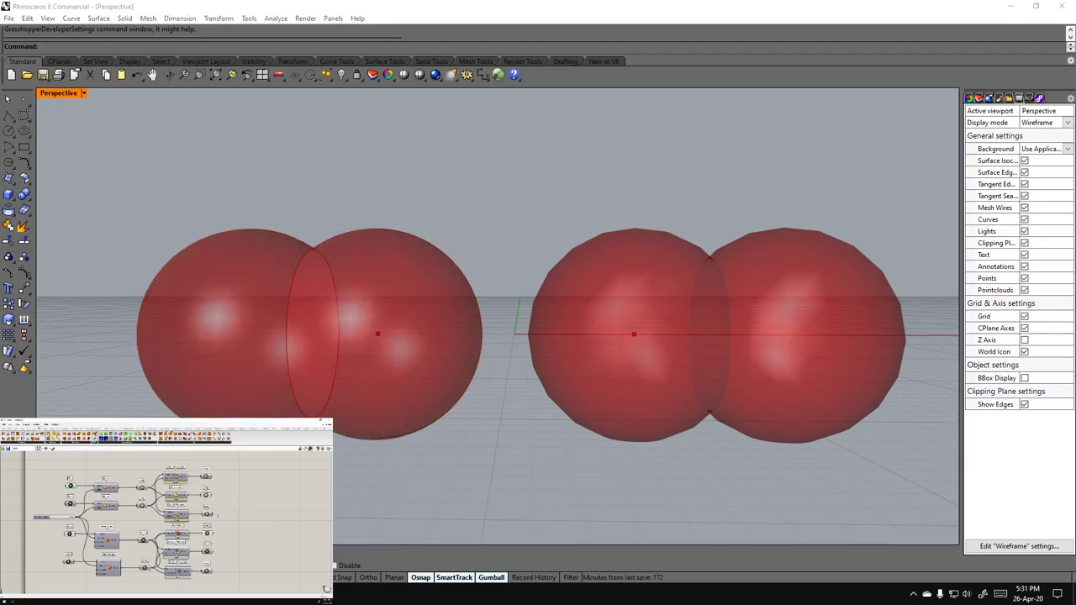
{"action": "left_click", "coordinate": [209, 496]}
{"action": "key", "text": "ctrl+q"}
{"action": "left_click", "coordinate": [207, 534]}
{"action": "key", "text": "ctrl+q"}
Enable the preview of the Brep parameter after Solid Intersection and the Mesh parameter after Mesh Intersection
{"action": "left_click_drag", "start_coordinate": [219, 484], "coordinate": [201, 468]}
{"action": "key", "text": "ctrl+q"}
{"action": "left_click", "coordinate": [224, 504]}
{"action": "left_click_drag", "start_coordinate": [220, 579], "coordinate": [198, 563]}
{"action": "key", "text": "ctrl+q"}
{"action": "left_click", "coordinate": [199, 561]}
Move the base points of the Brep and mesh intersections along the X axis to reshape both lens forms
{"action": "left_click", "coordinate": [71, 486]}
{"action": "left_click_drag", "start_coordinate": [404, 334], "coordinate": [374, 335]}
{"action": "left_click", "coordinate": [71, 535]}
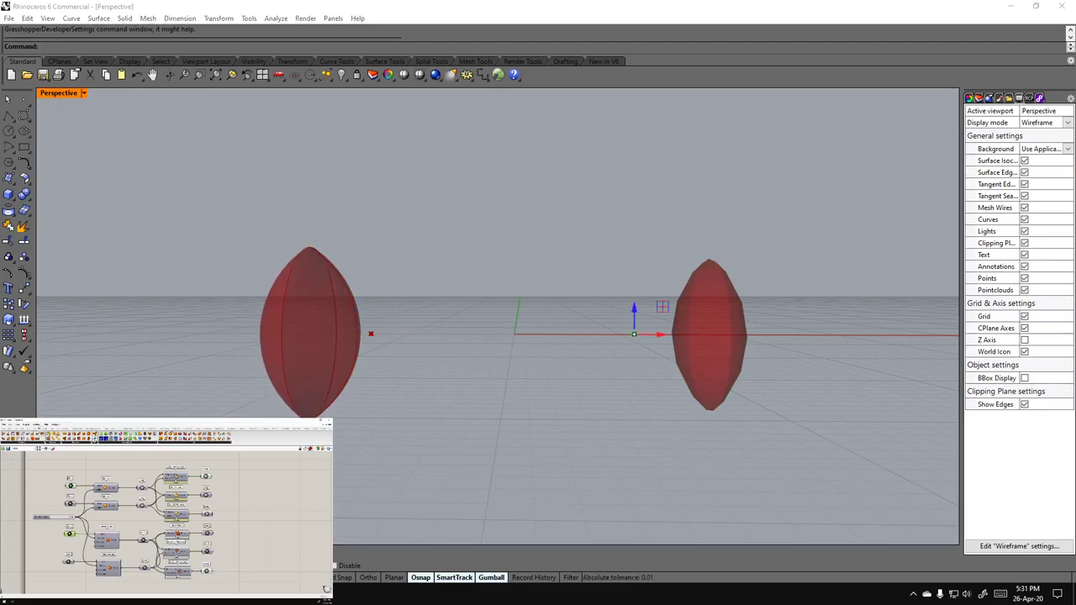
{"action": "mouse_move", "coordinate": [655, 335]}
{"action": "left_mouse_down"}
{"action": "mouse_move", "coordinate": [669, 336]}
{"action": "mouse_move", "coordinate": [629, 335]}
{"action": "mouse_move", "coordinate": [698, 335]}
{"action": "mouse_move", "coordinate": [671, 342]}
{"action": "left_mouse_up"}
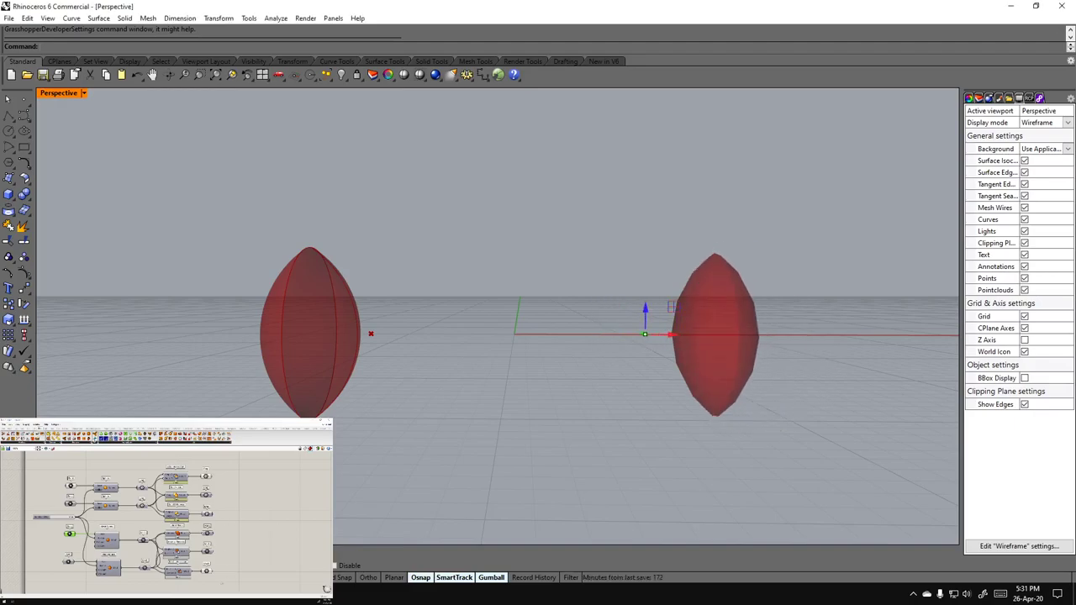
Turn off the preview of the Mesh Intersection and Solid Intersection results
{"action": "left_click_drag", "start_coordinate": [213, 583], "coordinate": [198, 567]}
{"action": "key", "text": "ctrl+q"}
{"action": "left_click_drag", "start_coordinate": [220, 486], "coordinate": [205, 475]}
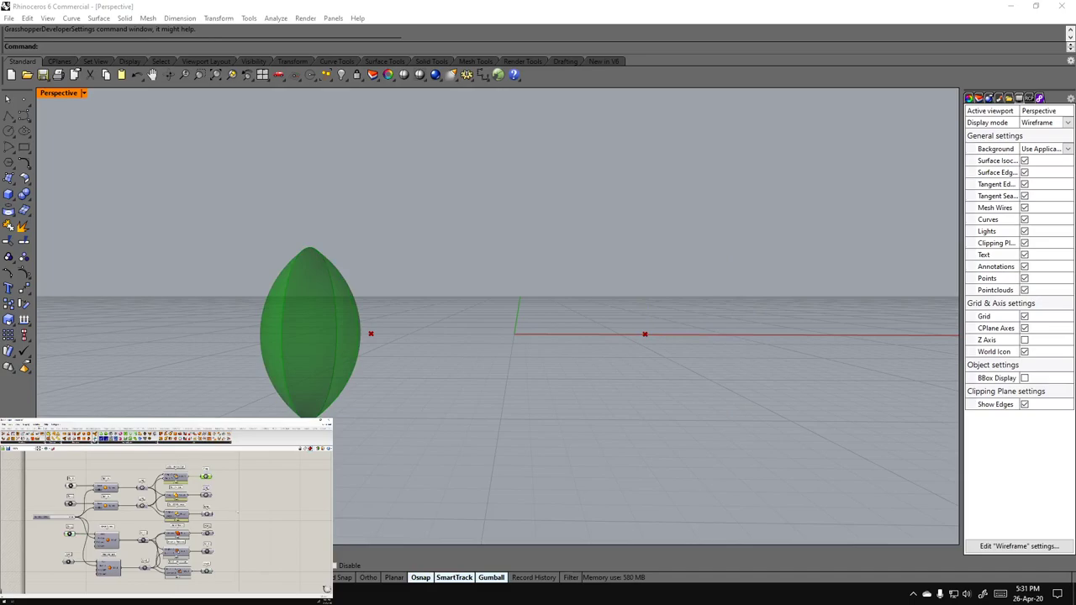
{"action": "key", "text": "ctrl+q"}
Enable the preview of the Brep parameter after Solid Difference and the Mesh parameter after Mesh Difference
{"action": "left_click_drag", "start_coordinate": [211, 553], "coordinate": [203, 510]}
{"action": "key", "text": "ctrl+q"}
{"action": "key", "text": "ctrl+q"}
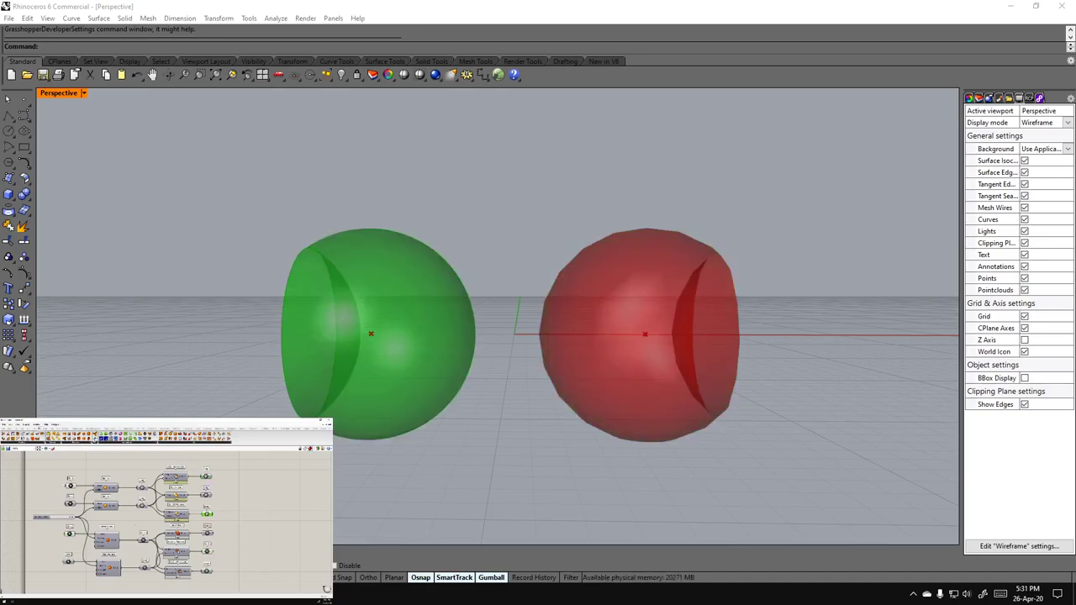
Move the base points of the Brep and mesh differences along X and view the cut spheres at an angle
{"action": "left_click", "coordinate": [72, 487]}
{"action": "mouse_move", "coordinate": [396, 335]}
{"action": "left_mouse_down"}
{"action": "mouse_move", "coordinate": [357, 335]}
{"action": "mouse_move", "coordinate": [400, 337]}
{"action": "mouse_move", "coordinate": [389, 337]}
{"action": "left_mouse_up"}
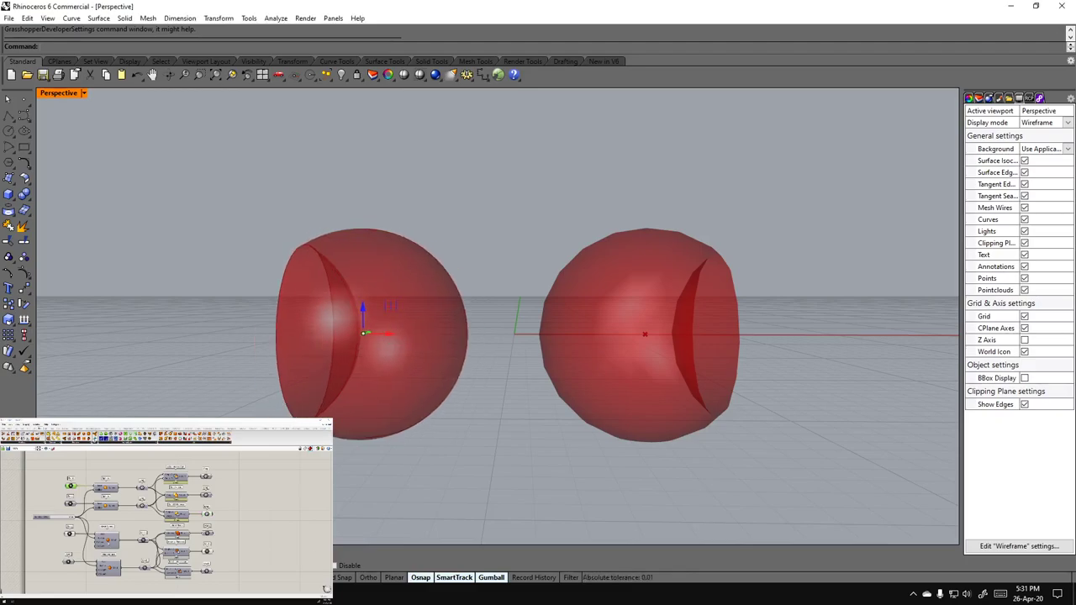
{"action": "left_click", "coordinate": [69, 533]}
{"action": "left_click_drag", "start_coordinate": [667, 342], "coordinate": [698, 340]}
{"action": "right_click_drag", "start_coordinate": [546, 422], "coordinate": [630, 413]}
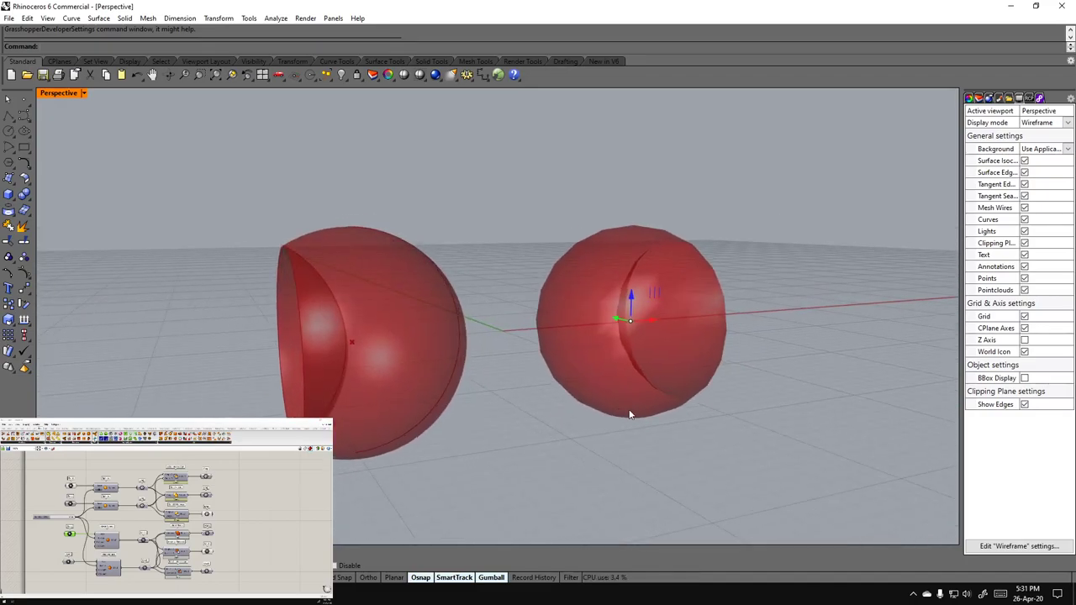
Turn off the preview of the Mesh parameter after Mesh Difference and the Brep parameter after Solid Difference
{"action": "right_click_drag", "start_coordinate": [472, 462], "coordinate": [515, 406]}
{"action": "right_click_drag", "start_coordinate": [462, 432], "coordinate": [413, 419]}
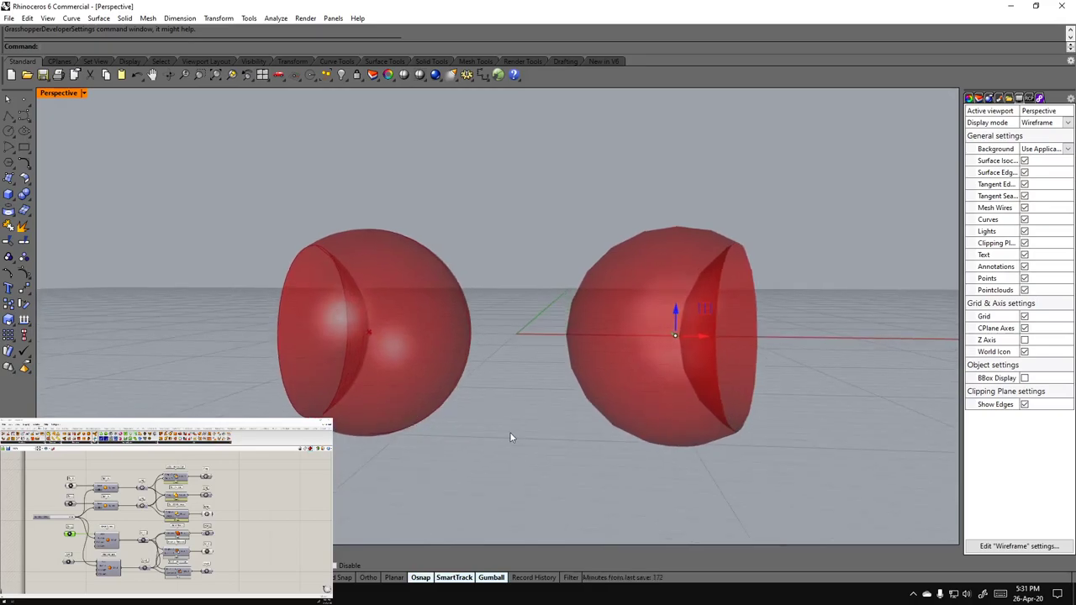
{"action": "mouse_move", "coordinate": [542, 437]}
{"action": "right_mouse_down"}
{"action": "mouse_move", "coordinate": [512, 426]}
{"action": "mouse_move", "coordinate": [459, 442]}
{"action": "mouse_move", "coordinate": [548, 447]}
{"action": "right_mouse_up"}
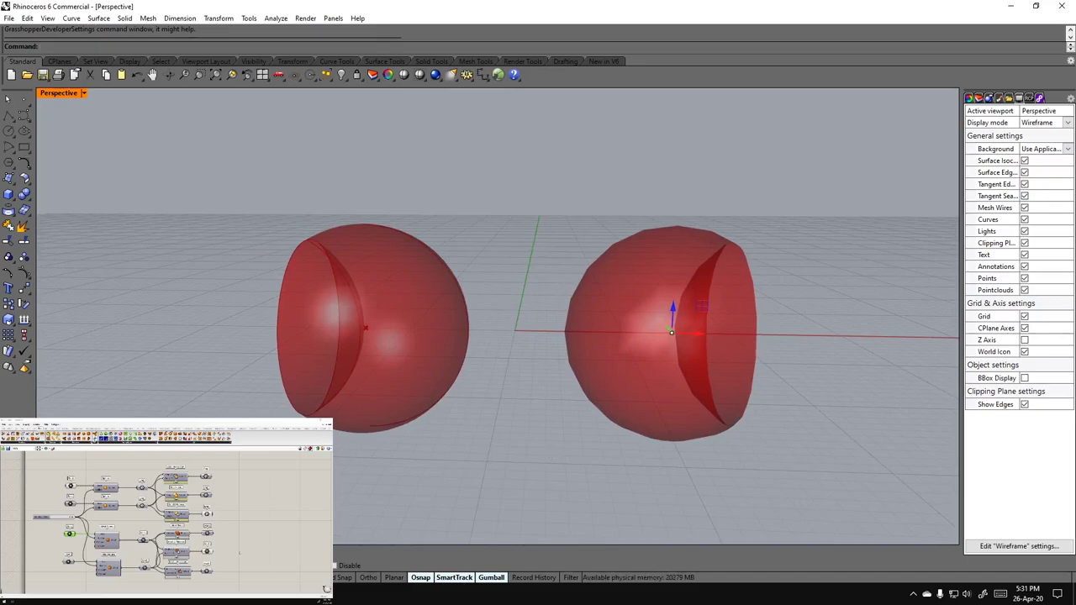
{"action": "left_click", "coordinate": [209, 553]}
{"action": "key", "text": "ctrl+q"}
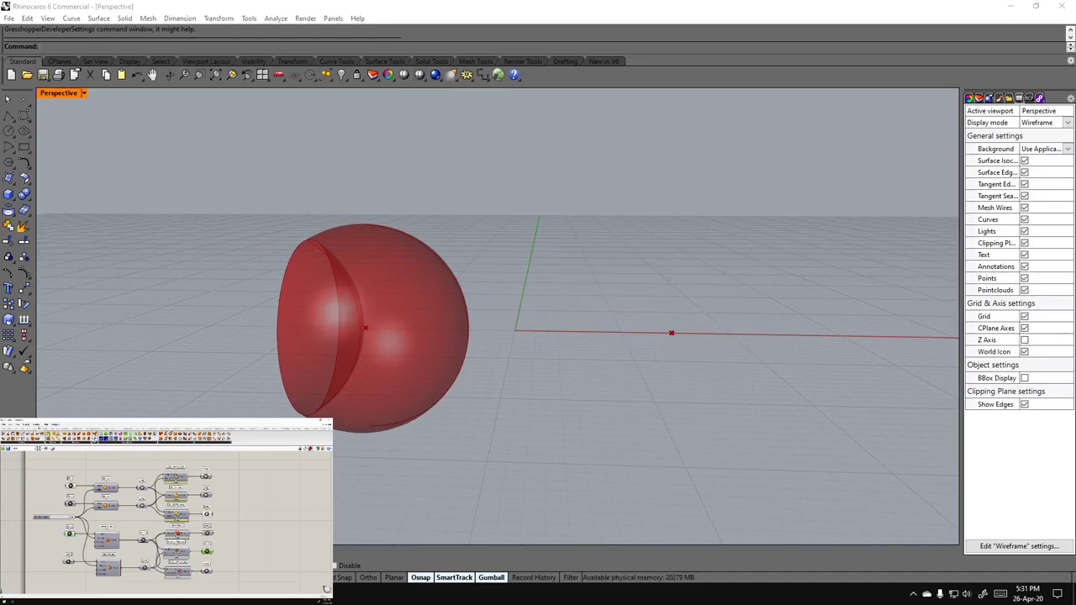
{"action": "left_click", "coordinate": [207, 514]}
{"action": "key", "text": "ctrl+q"}
Hide the preview of the two movable base points that drive the mesh and Brep sphere pairs
{"action": "left_click", "coordinate": [70, 535]}
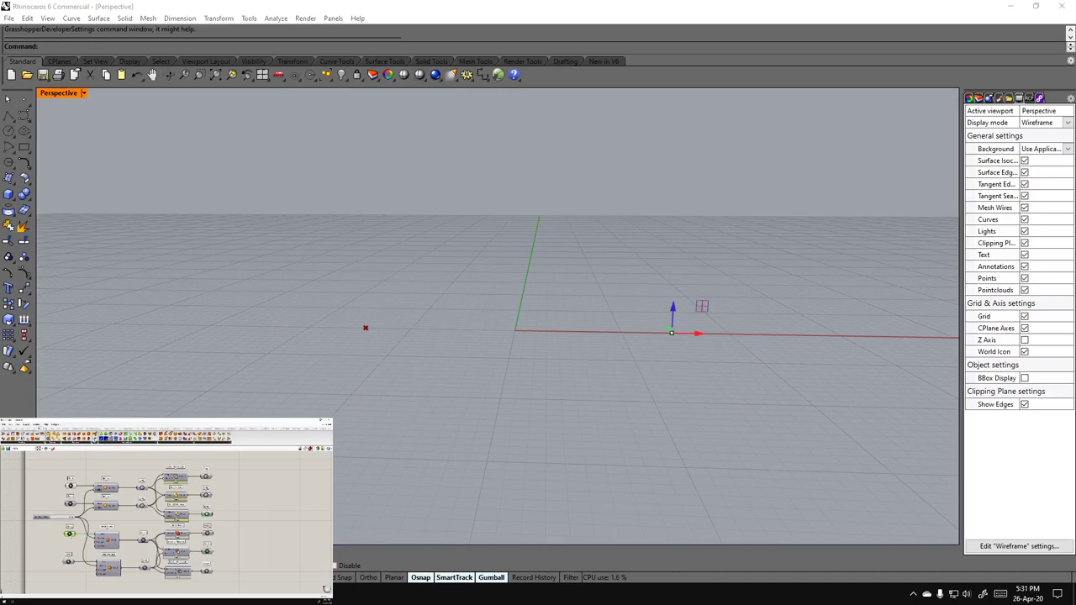
{"action": "key", "text": "ctrl+q"}
{"action": "left_click", "coordinate": [71, 486]}
{"action": "key", "text": "ctrl+q"}
Enable the preview of the Point parameter that feeds both Move To Point components in the closest-point definition
{"action": "scroll", "coordinate": [223, 504], "scroll_direction": "down", "scroll_amount": 4}
{"action": "right_click_drag", "start_coordinate": [138, 569], "coordinate": [105, 513]}
{"action": "scroll", "coordinate": [102, 513], "scroll_direction": "up", "scroll_amount": 4}
{"action": "left_click", "coordinate": [97, 490]}
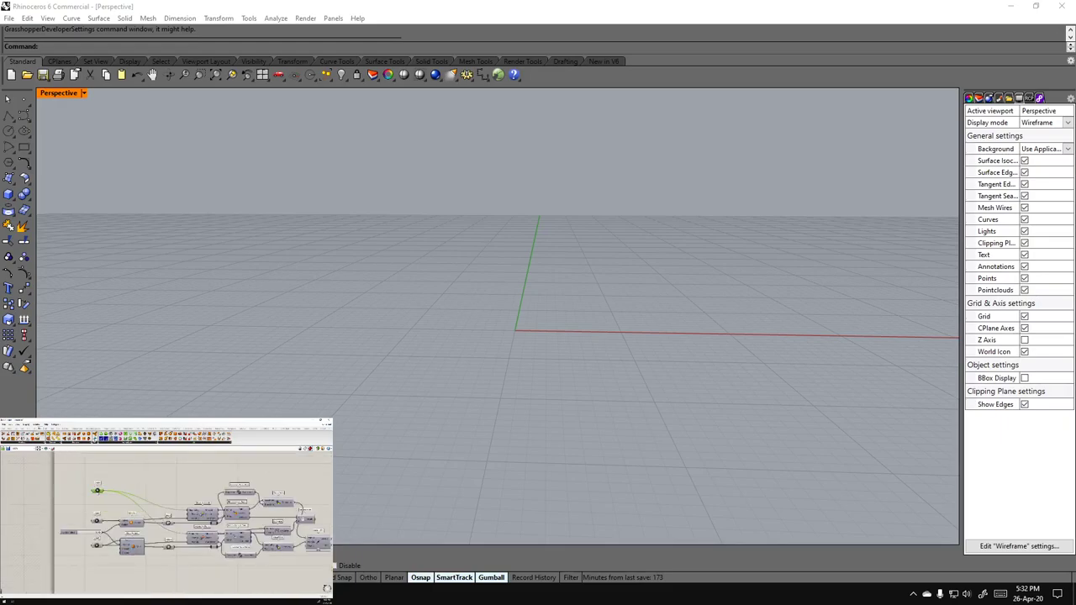
{"action": "right_click_drag", "start_coordinate": [227, 567], "coordinate": [147, 560]}
{"action": "left_click", "coordinate": [232, 569]}
Enable the preview of the Brep and Mesh sphere parameters in the closest-point definition
{"action": "mouse_move", "coordinate": [248, 570]}
{"action": "right_mouse_down"}
{"action": "mouse_move", "coordinate": [199, 558]}
{"action": "mouse_move", "coordinate": [235, 566]}
{"action": "right_mouse_up"}
{"action": "scroll", "coordinate": [198, 558], "scroll_direction": "down", "scroll_amount": 2}
{"action": "scroll", "coordinate": [235, 566], "scroll_direction": "up", "scroll_amount": 1}
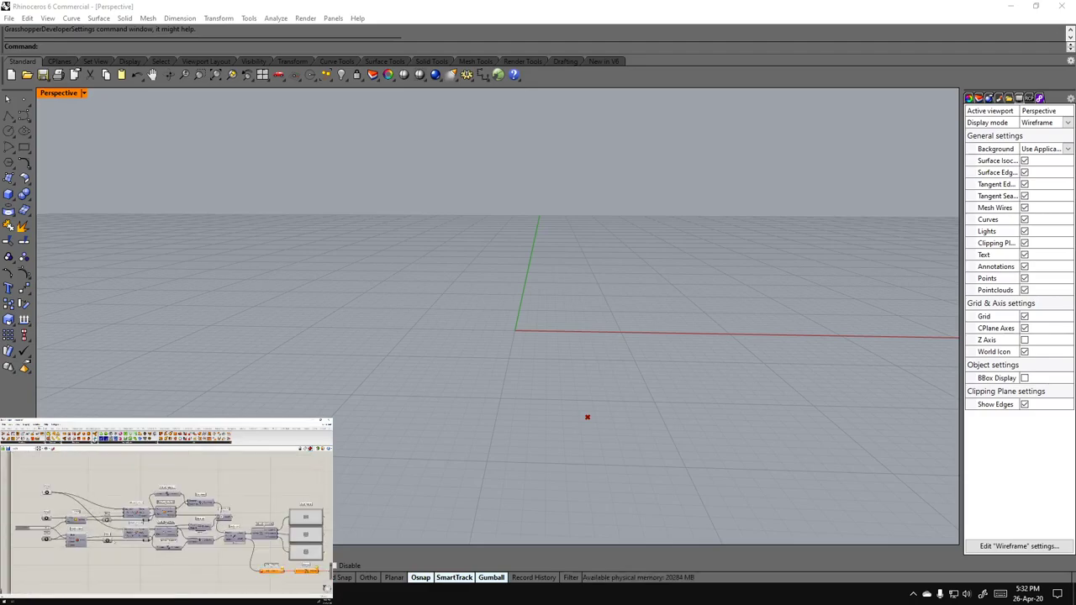
{"action": "left_click_drag", "start_coordinate": [95, 512], "coordinate": [116, 551]}
{"action": "key", "text": "ctrl+q"}
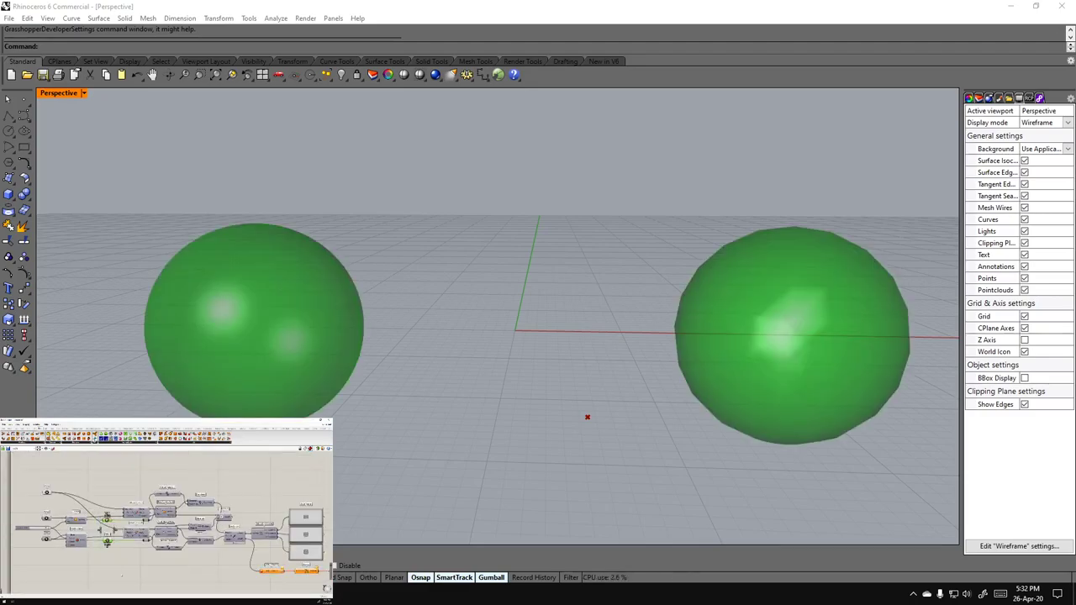
{"action": "left_click", "coordinate": [139, 565]}
Examine the closest-point comparison definition and its place between the Boolean and Mesh Brep groups
{"action": "right_click_drag", "start_coordinate": [508, 329], "coordinate": [508, 358]}
{"action": "scroll", "coordinate": [480, 319], "scroll_direction": "down", "scroll_amount": 2}
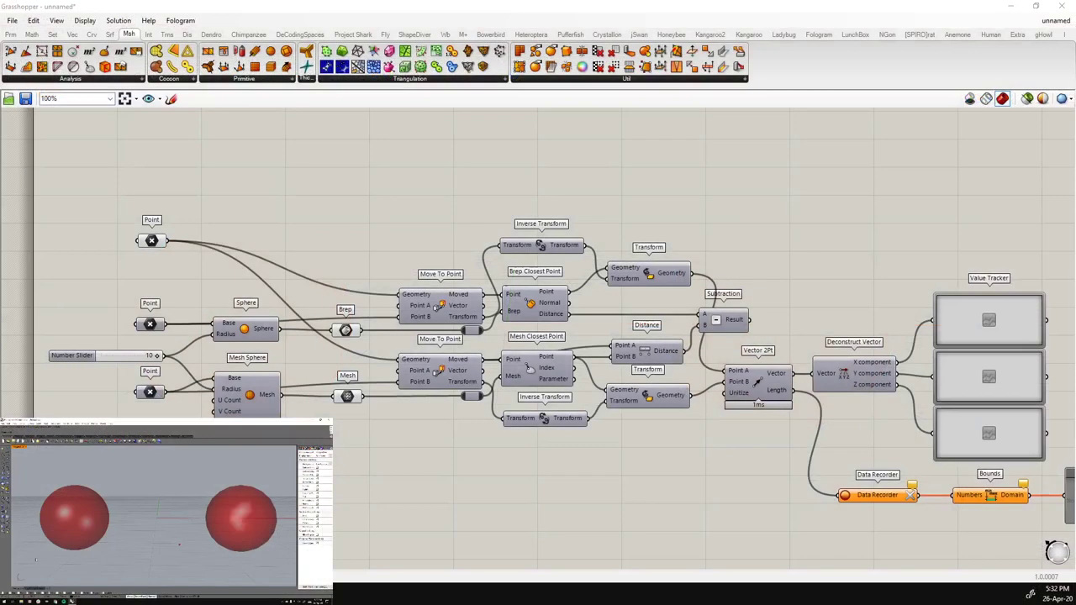
{"action": "scroll", "coordinate": [535, 475], "scroll_direction": "down", "scroll_amount": 3}
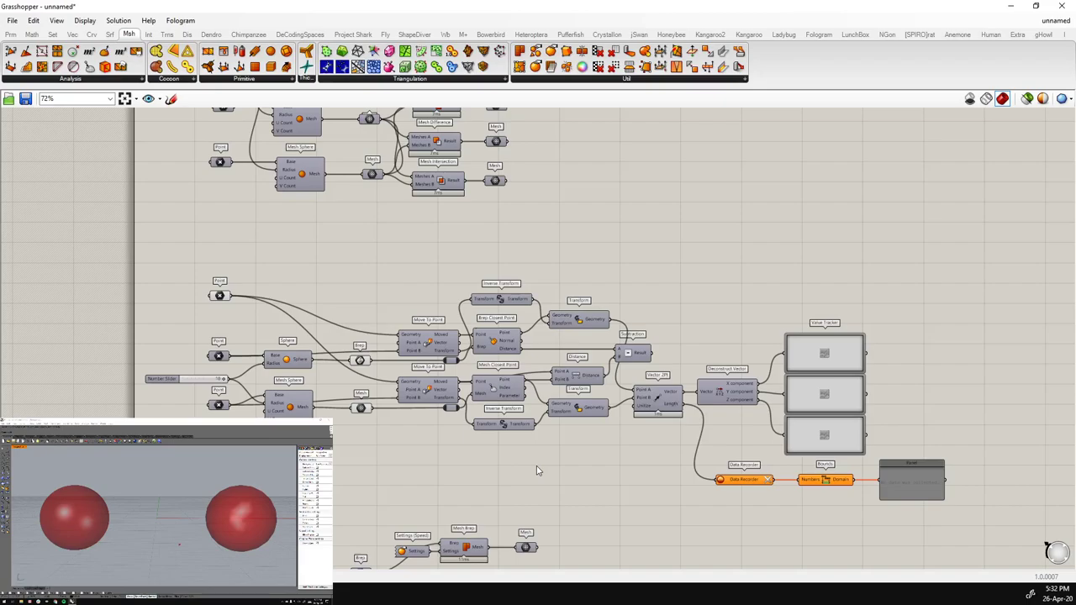
{"action": "right_click_drag", "start_coordinate": [433, 473], "coordinate": [442, 464]}
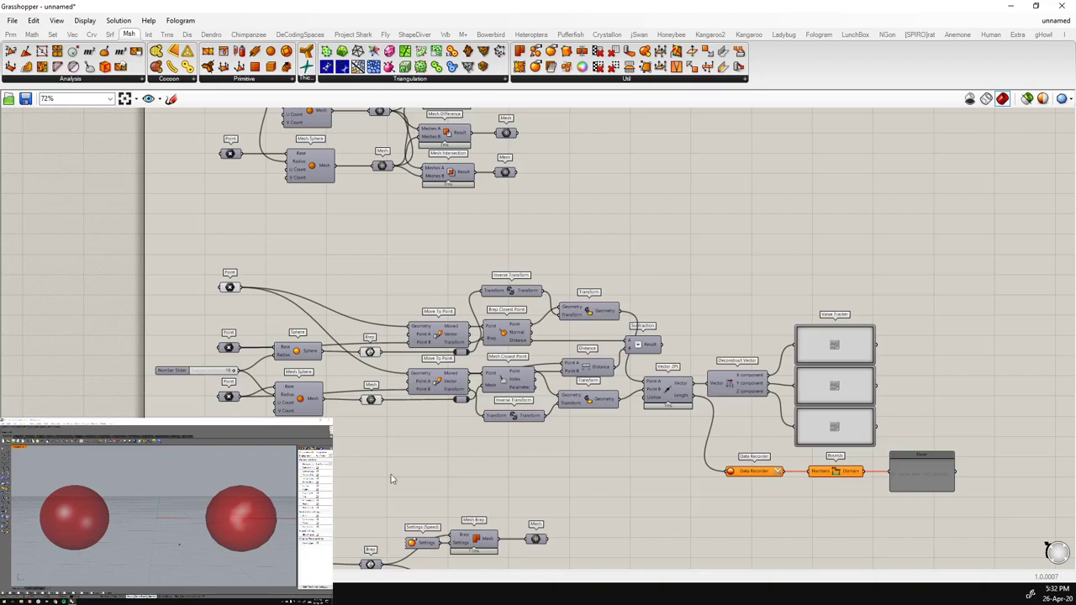
{"action": "scroll", "coordinate": [409, 455], "scroll_direction": "up", "scroll_amount": 3}
{"action": "right_click_drag", "start_coordinate": [377, 437], "coordinate": [477, 228]}
{"action": "scroll", "coordinate": [477, 227], "scroll_direction": "down", "scroll_amount": 3}
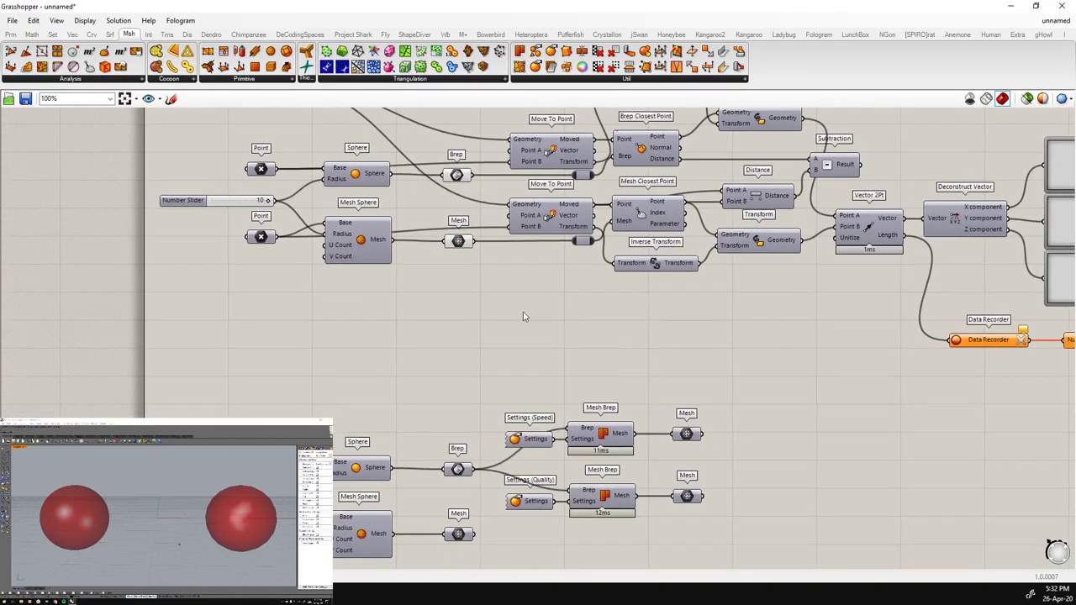
{"action": "right_click_drag", "start_coordinate": [508, 275], "coordinate": [476, 482]}
{"action": "scroll", "coordinate": [507, 446], "scroll_direction": "up", "scroll_amount": 3}
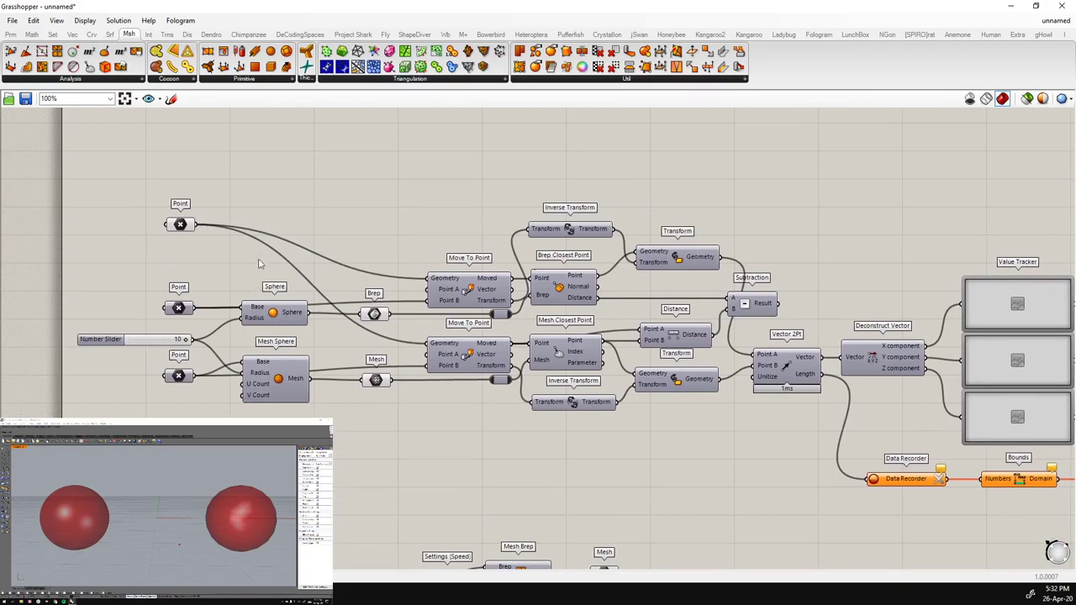
{"action": "right_click_drag", "start_coordinate": [364, 187], "coordinate": [306, 186]}
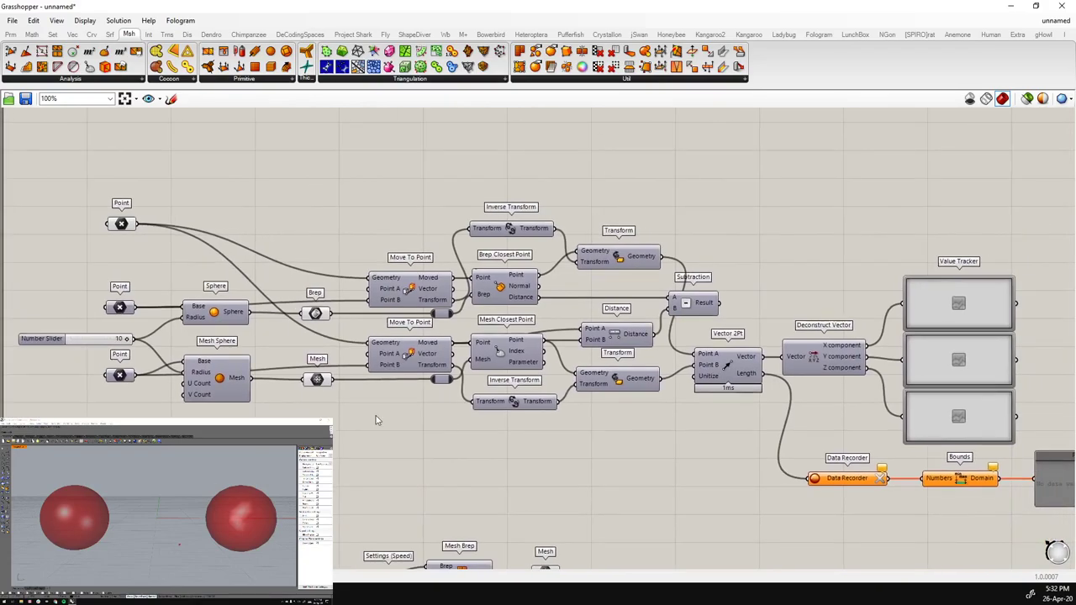
Enable the three Value Tracker components connected to the Deconstruct Vector outputs
{"action": "right_click_drag", "start_coordinate": [513, 447], "coordinate": [395, 430]}
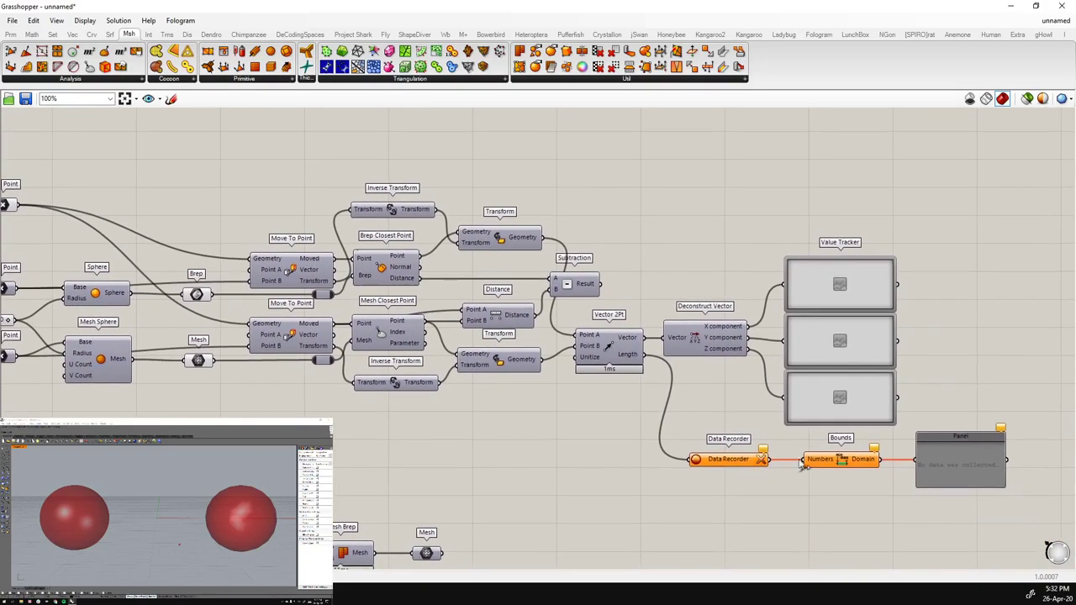
{"action": "left_click_drag", "start_coordinate": [929, 409], "coordinate": [799, 226]}
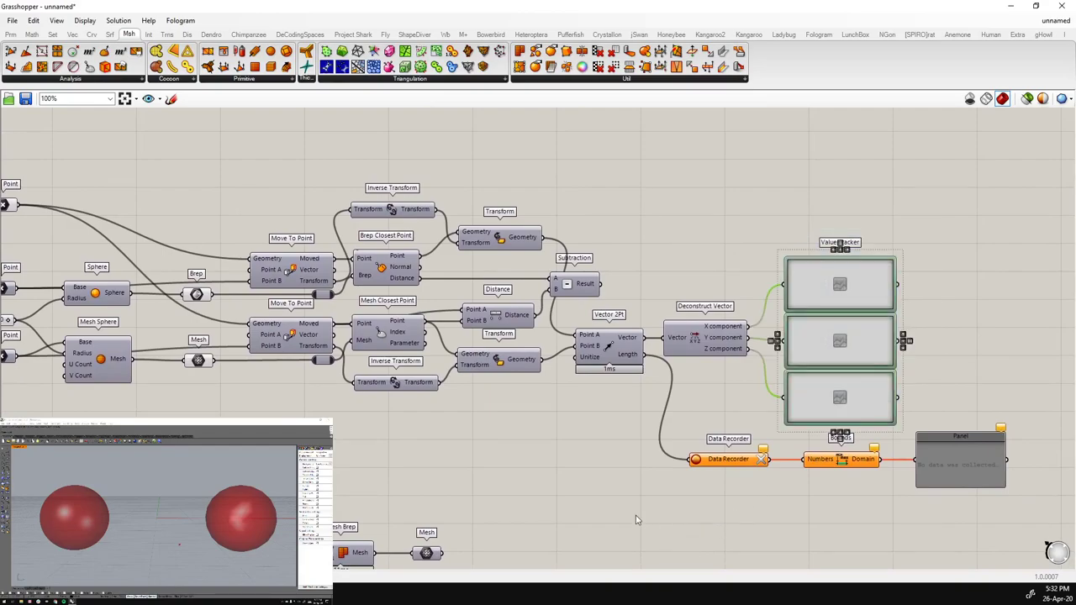
{"action": "key", "text": "ctrl+e"}
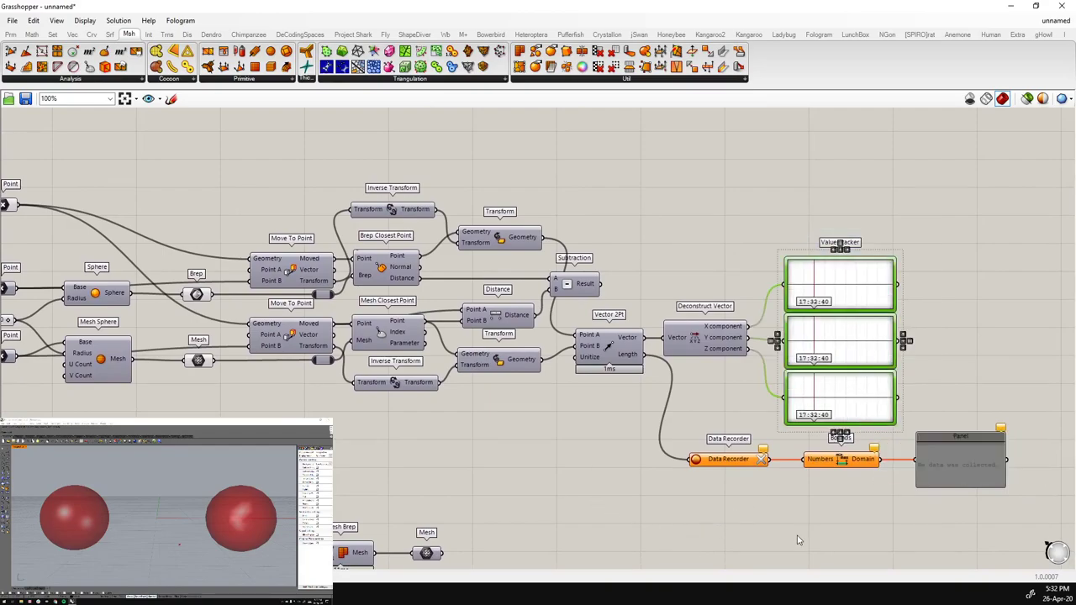
{"action": "left_click", "coordinate": [798, 538]}
Examine how the Point parameter runs through the Move To Point components into Brep Closest Point and Mesh Closest Point
{"action": "right_click_drag", "start_coordinate": [600, 423], "coordinate": [744, 438]}
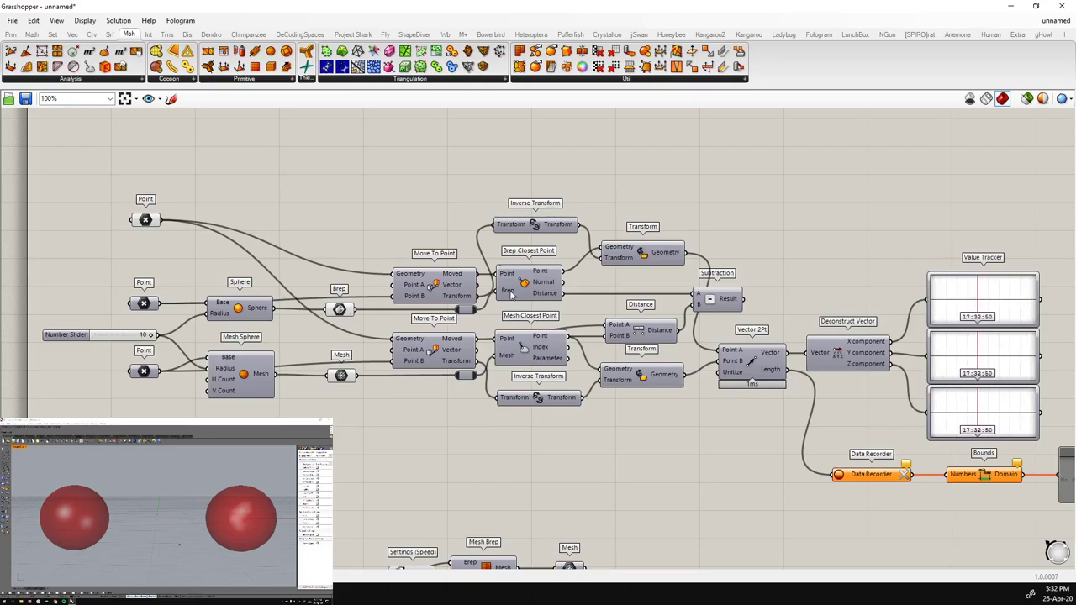
{"action": "left_click", "coordinate": [154, 223]}
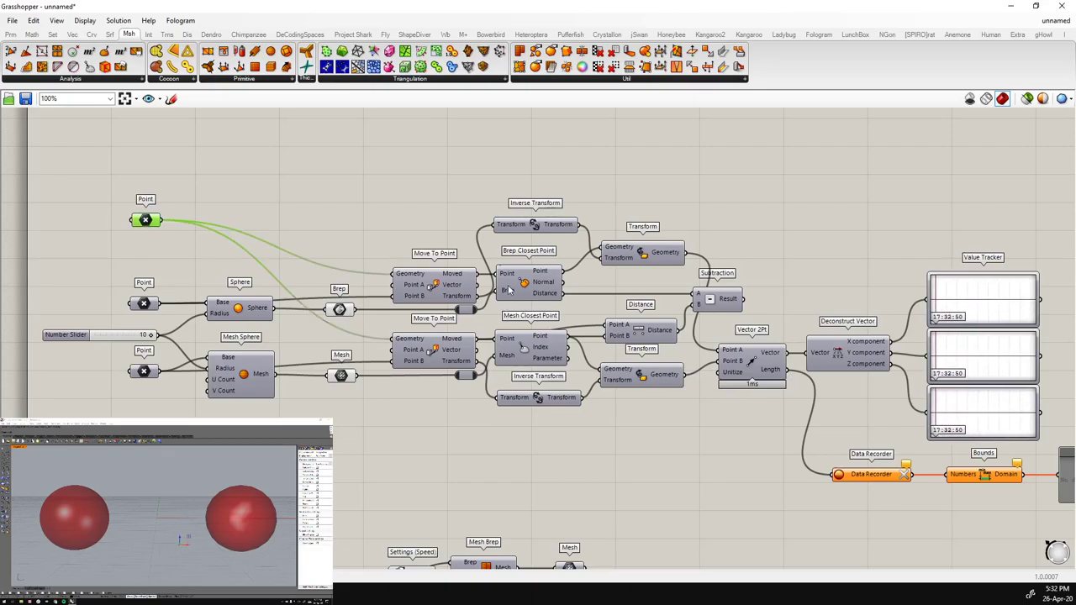
{"action": "left_click", "coordinate": [532, 284]}
{"action": "left_click", "coordinate": [532, 349]}
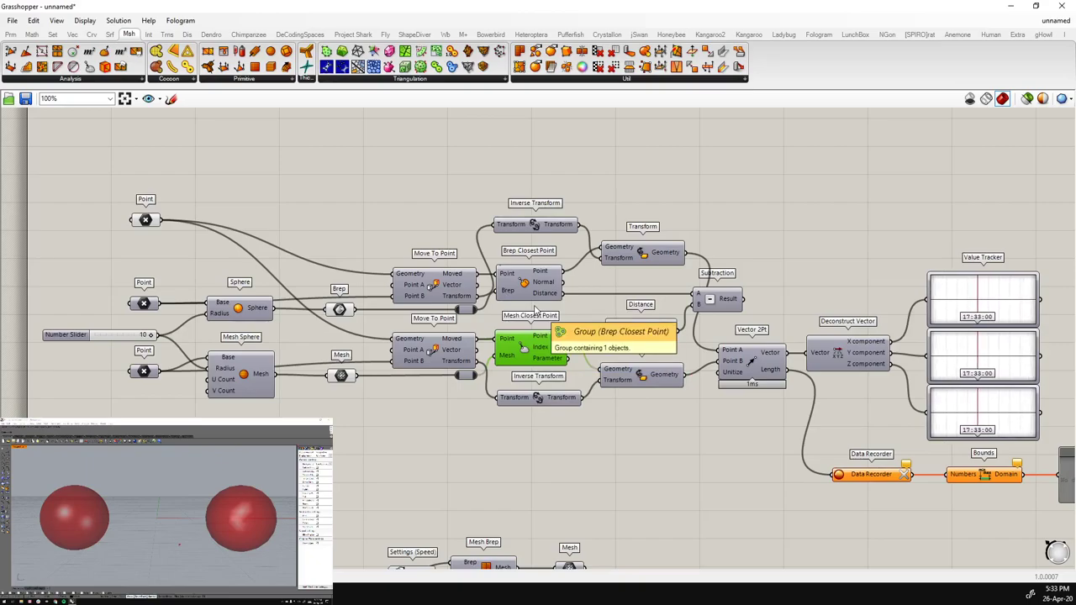
{"action": "left_click", "coordinate": [447, 357]}
{"action": "left_click", "coordinate": [445, 283]}
{"action": "left_click", "coordinate": [531, 350]}
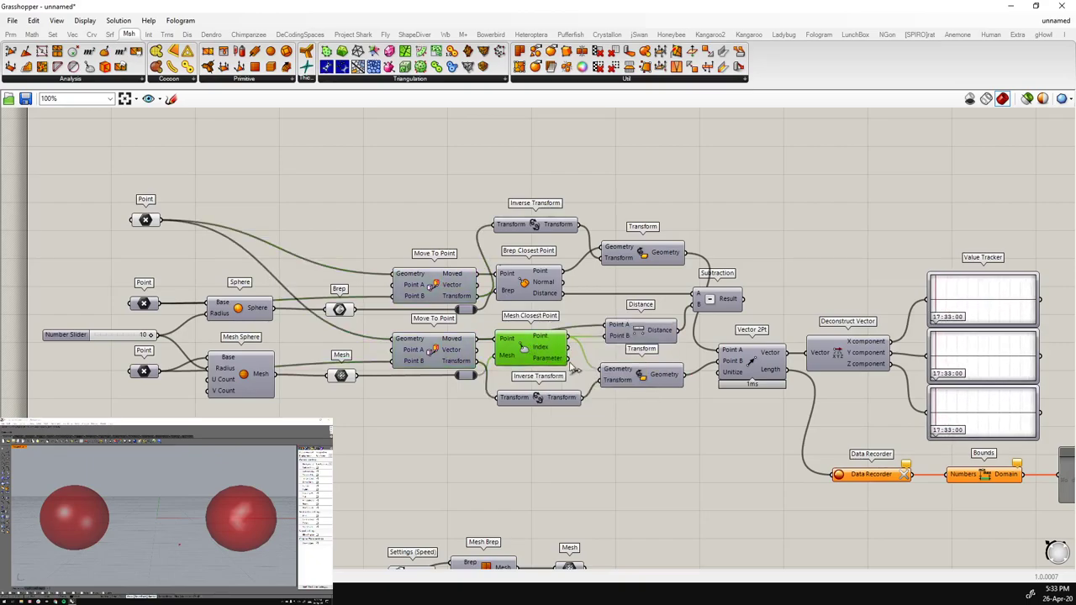
{"action": "left_click", "coordinate": [542, 282]}
{"action": "left_click", "coordinate": [538, 427]}
Enable the preview of the Brep Closest Point and Mesh Closest Point components
{"action": "left_click", "coordinate": [547, 292]}
{"action": "middle_click", "coordinate": [547, 291]}
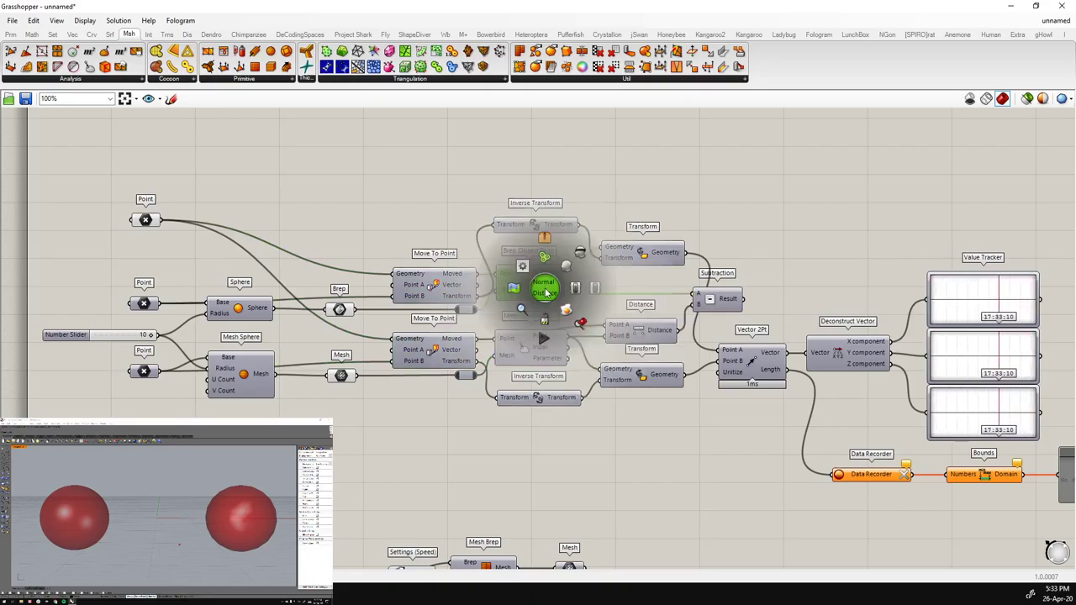
{"action": "left_click", "coordinate": [528, 357]}
{"action": "middle_click", "coordinate": [529, 361]}
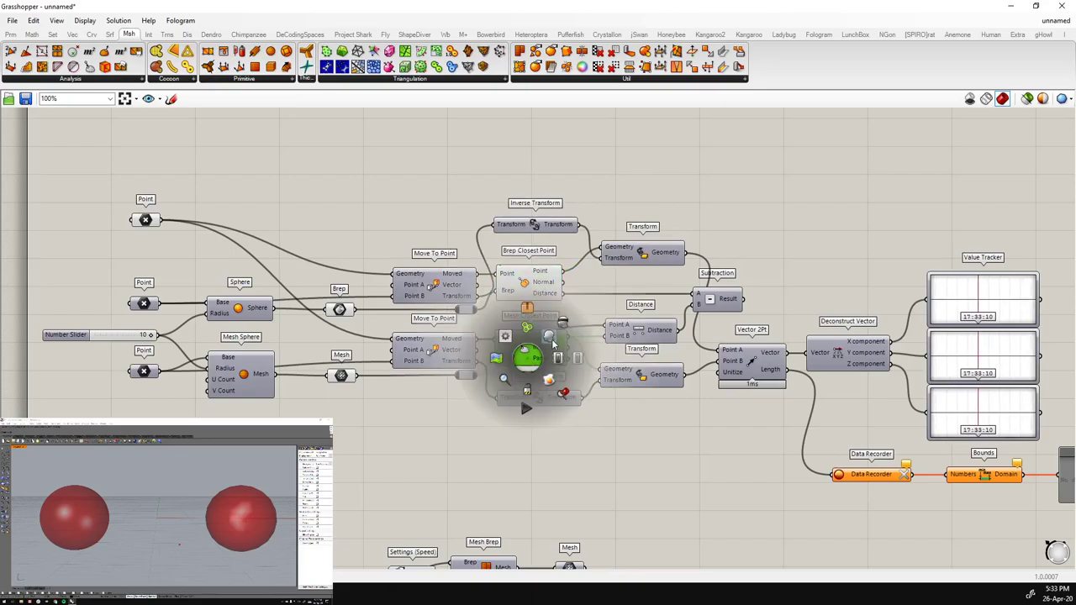
{"action": "left_click", "coordinate": [598, 463]}
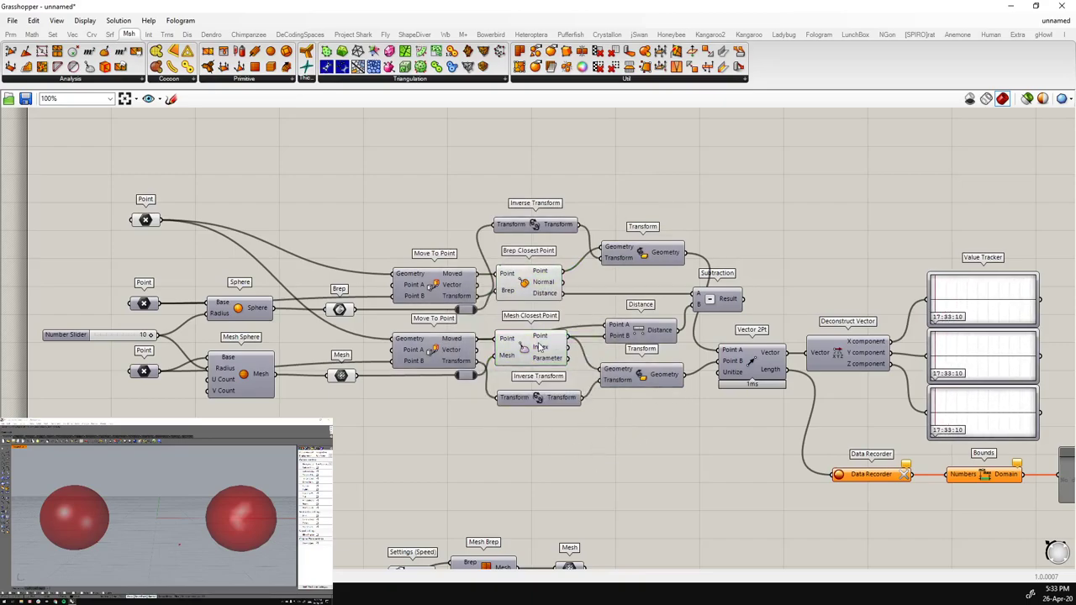
Move the test point that feeds both Move To Point components so the trackers and Data Recorder log the deviation
{"action": "left_click", "coordinate": [542, 275]}
{"action": "left_click", "coordinate": [534, 357]}
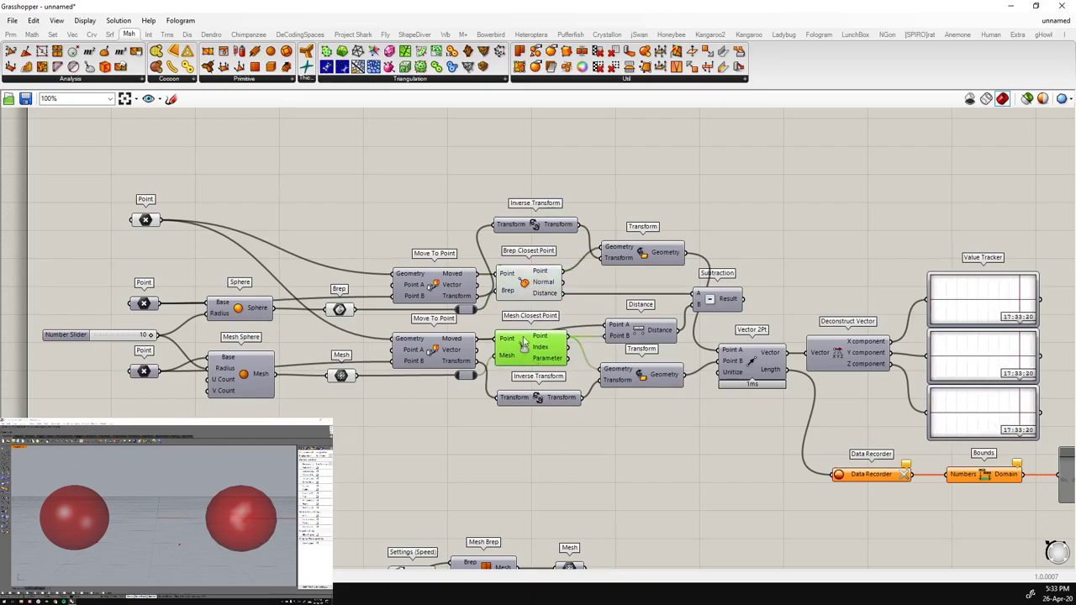
{"action": "left_click", "coordinate": [147, 220]}
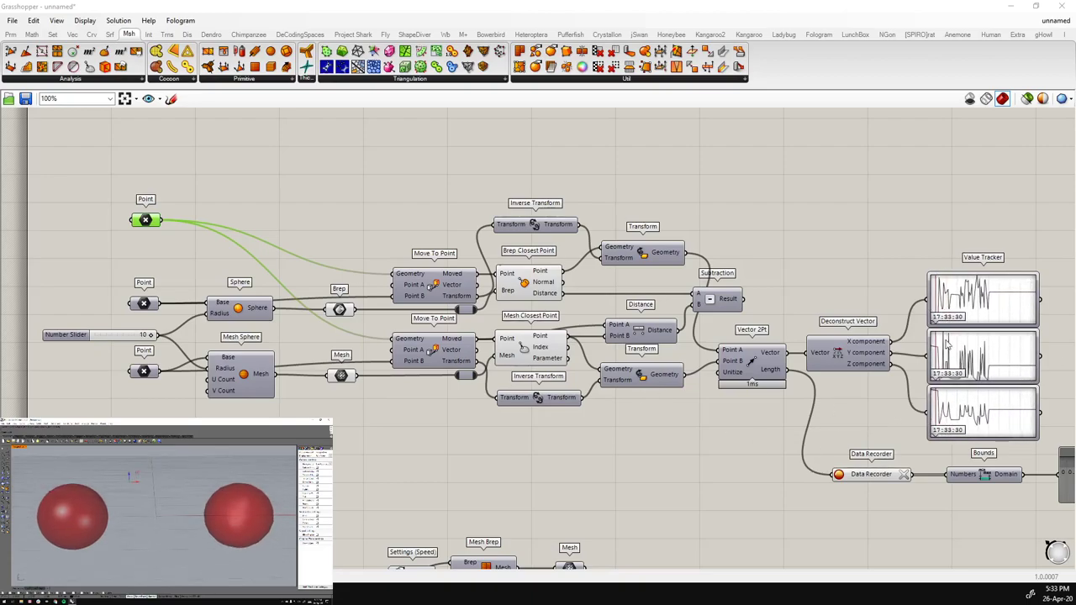
{"action": "right_click_drag", "start_coordinate": [820, 427], "coordinate": [713, 419]}
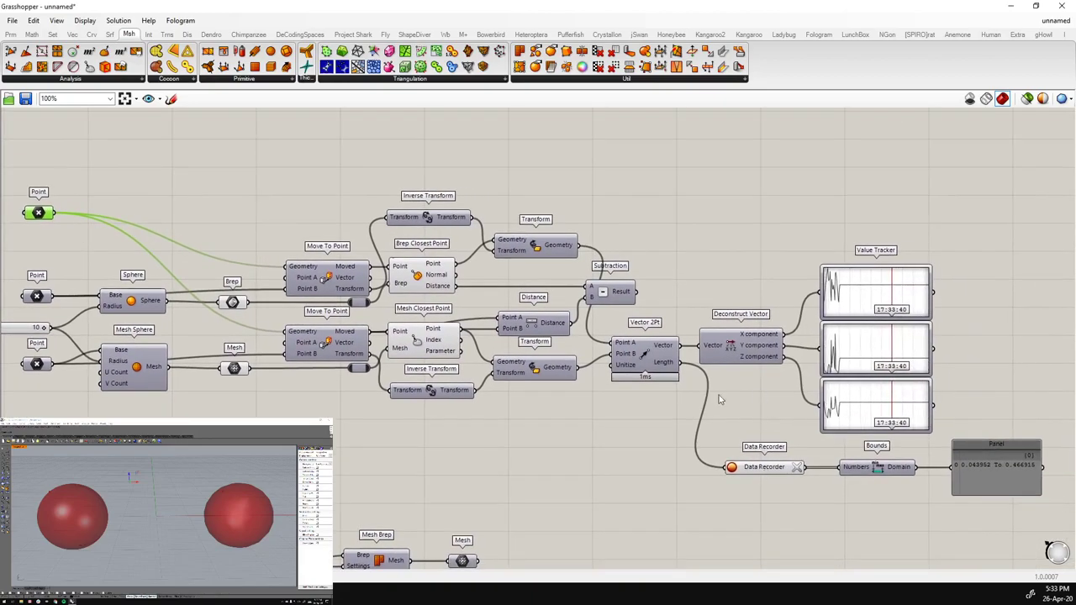
Delete the Subtraction and Distance components and align the upper Transform component with Brep Closest Point
{"action": "left_click", "coordinate": [611, 296]}
{"action": "key", "text": "Delete"}
{"action": "left_click", "coordinate": [539, 333]}
{"action": "key", "text": "Delete"}
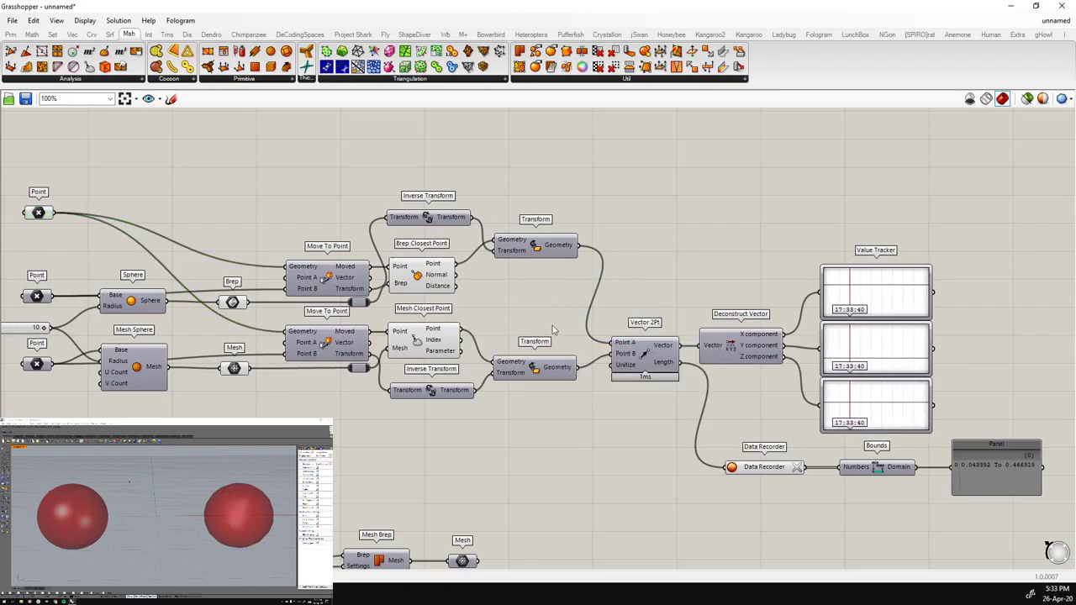
{"action": "left_click_drag", "start_coordinate": [523, 247], "coordinate": [523, 271]}
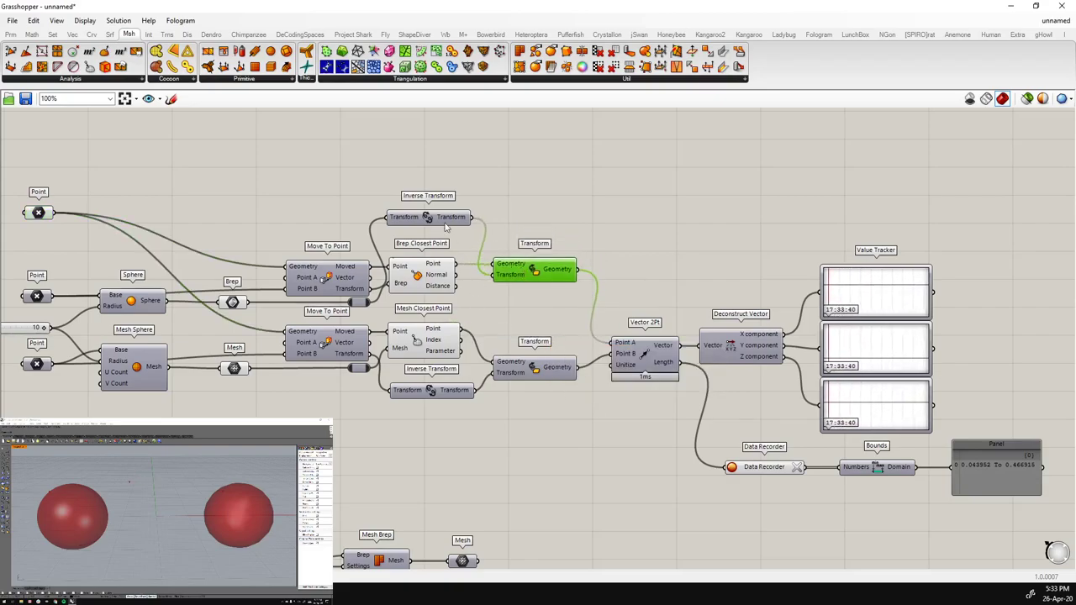
{"action": "left_click", "coordinate": [516, 317]}
Examine the Inverse Transform and Transform components and the Vector 2Pt that compares their resulting points
{"action": "left_click", "coordinate": [439, 395]}
{"action": "left_click", "coordinate": [557, 396]}
{"action": "left_click", "coordinate": [547, 377]}
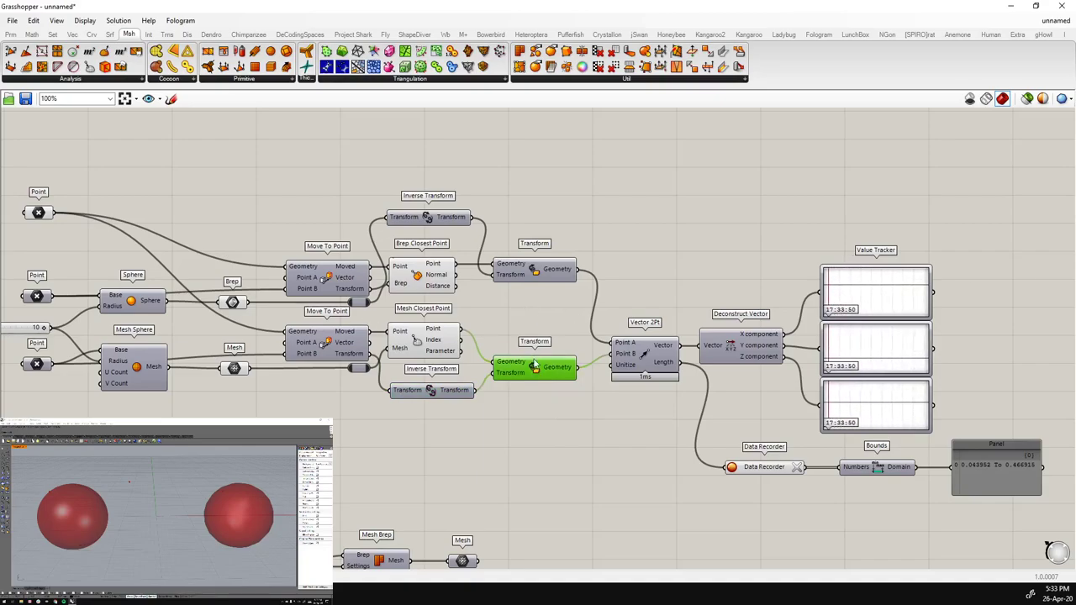
{"action": "left_click", "coordinate": [549, 293]}
{"action": "left_click", "coordinate": [547, 272]}
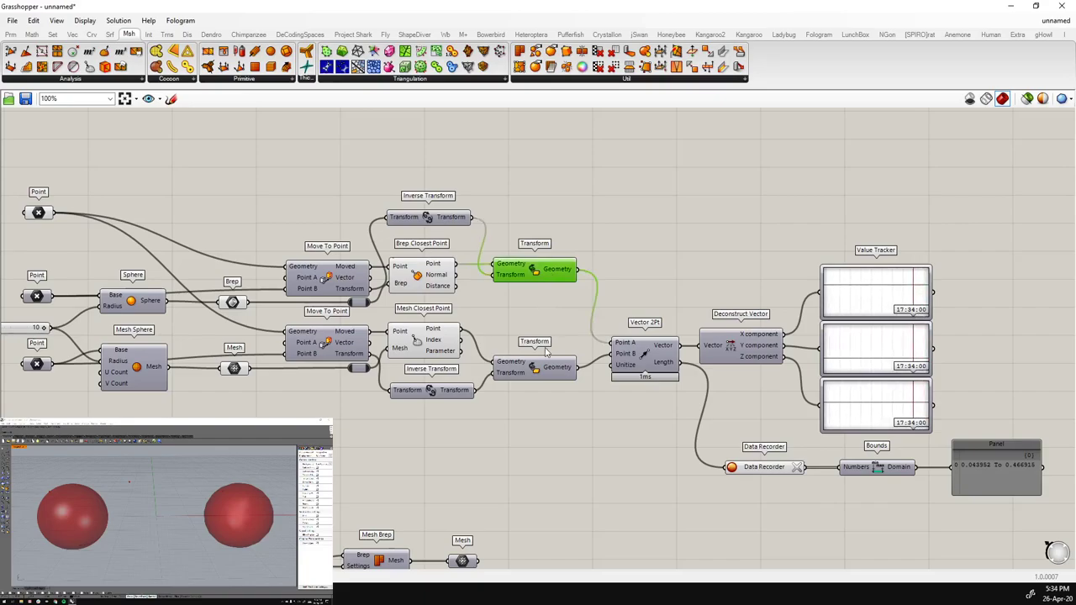
{"action": "left_click", "coordinate": [559, 321]}
{"action": "mouse_move", "coordinate": [659, 361]}
{"action": "left_mouse_down"}
{"action": "mouse_move", "coordinate": [658, 346]}
{"action": "mouse_move", "coordinate": [654, 361]}
{"action": "left_mouse_up"}
{"action": "left_click", "coordinate": [662, 426]}
{"action": "left_click", "coordinate": [641, 354]}
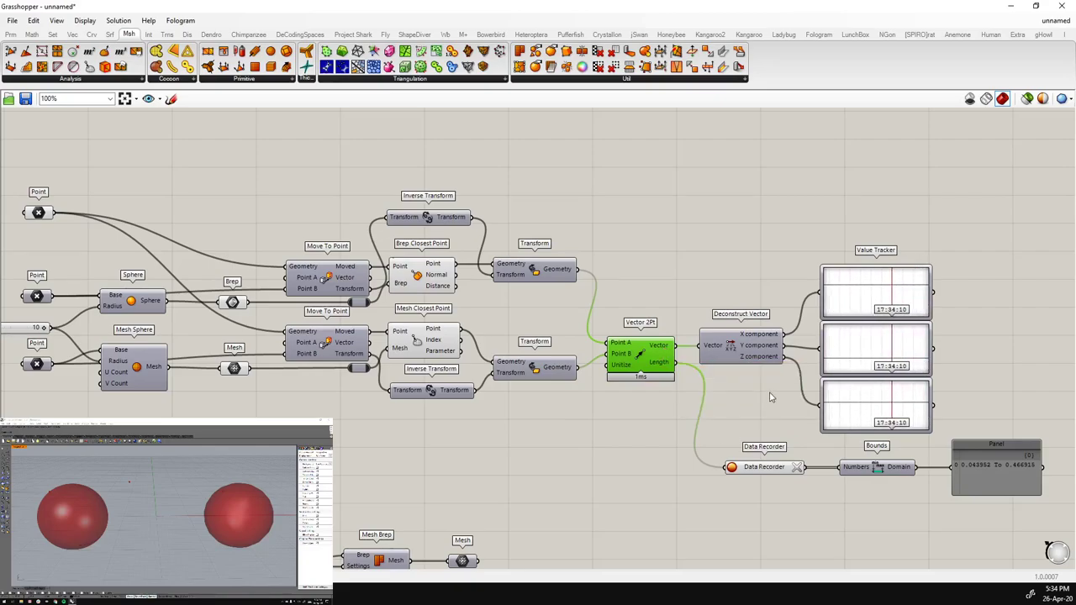
Move the test point along the X axis again and inspect the Y component's Value Tracker
{"action": "left_click", "coordinate": [38, 211]}
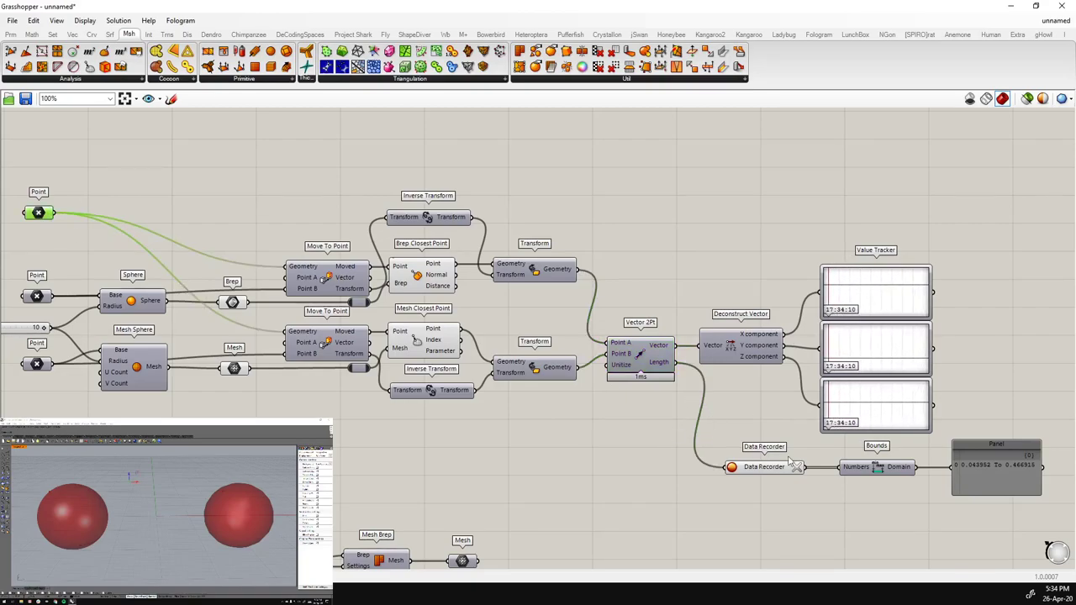
{"action": "right_click_drag", "start_coordinate": [774, 404], "coordinate": [724, 399]}
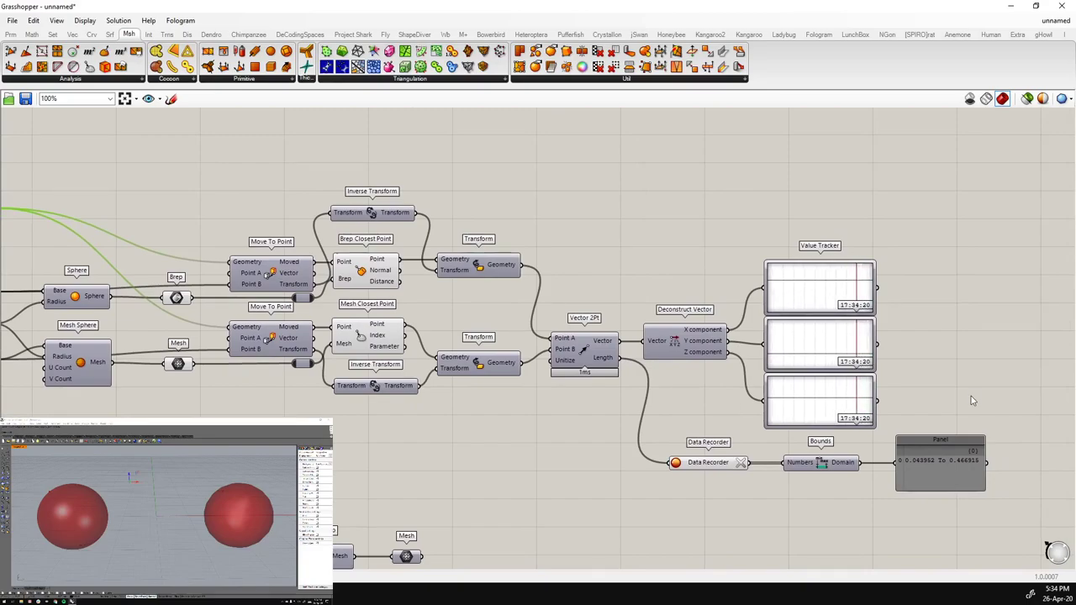
{"action": "right_click_drag", "start_coordinate": [970, 399], "coordinate": [903, 379]}
{"action": "left_click_drag", "start_coordinate": [137, 482], "coordinate": [179, 483]}
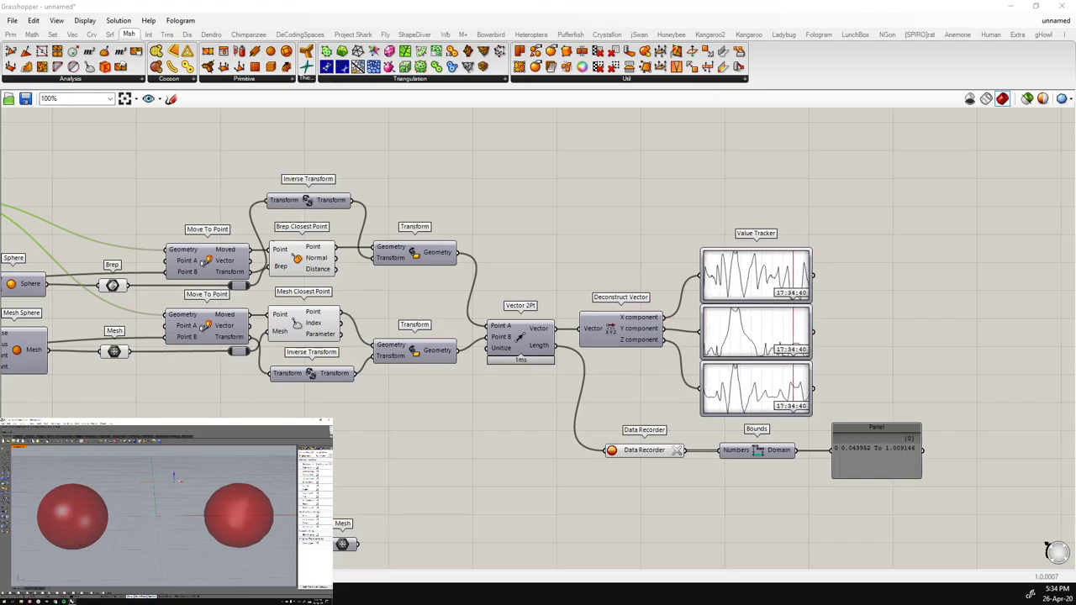
{"action": "left_click", "coordinate": [777, 335]}
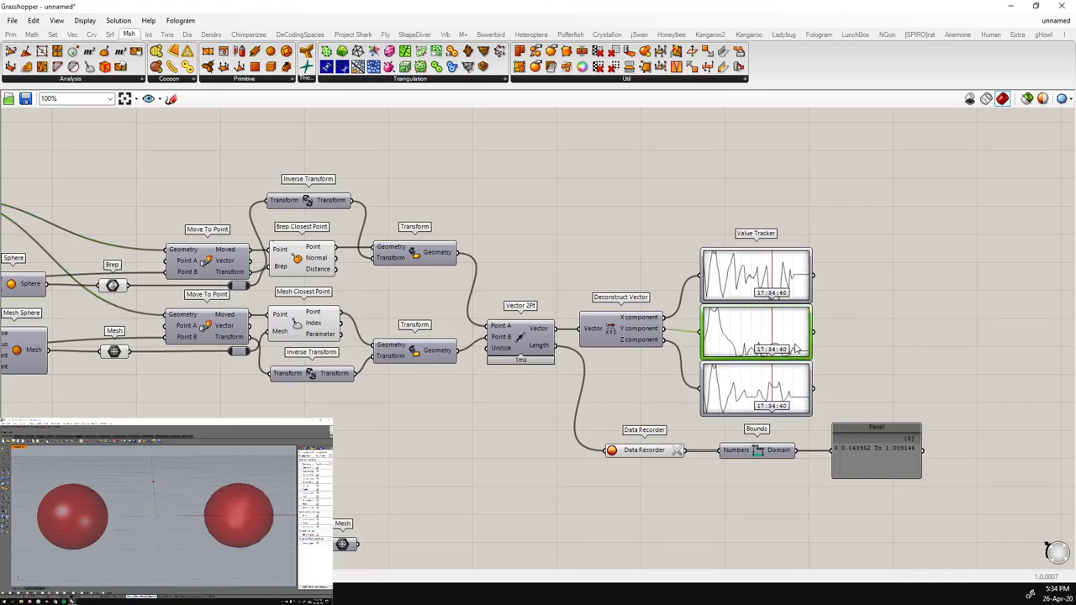
Duplicate the Y component's Value Tracker below the Data Recorder and feed it with the Length output of Vector 2Pt
{"action": "left_click_drag", "start_coordinate": [770, 332], "coordinate": [702, 523], "text": "alt"}
{"action": "left_click_drag", "start_coordinate": [557, 347], "coordinate": [632, 530]}
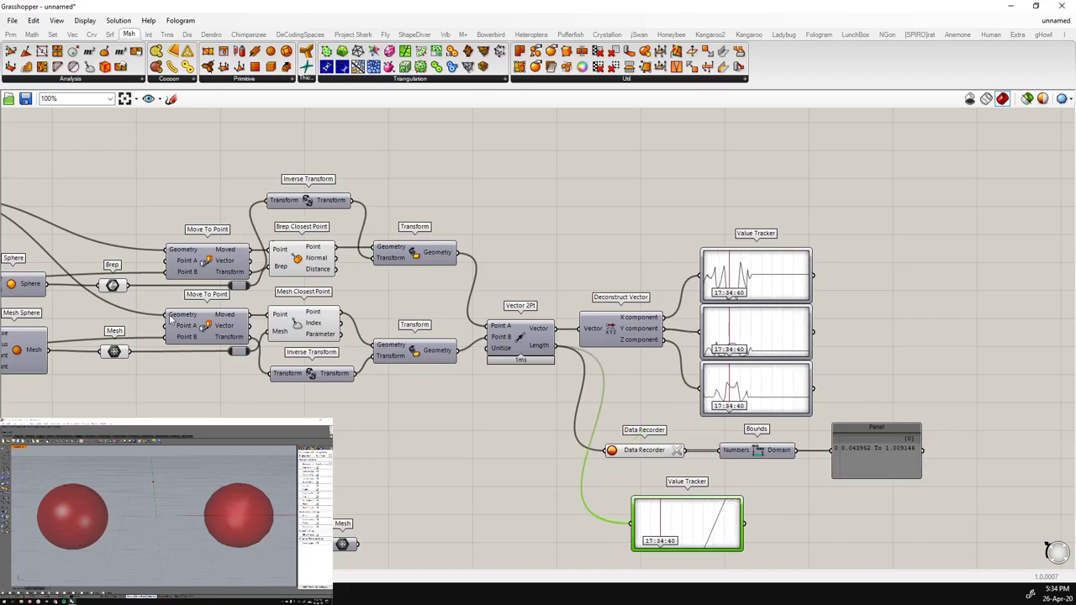
Select and move the test point, and inspect the Value Tracker graphs for the vector components and the length
{"action": "right_click_drag", "start_coordinate": [186, 294], "coordinate": [436, 284]}
{"action": "left_click", "coordinate": [169, 187]}
{"action": "right_click_drag", "start_coordinate": [757, 378], "coordinate": [450, 342]}
{"action": "scroll", "coordinate": [868, 433], "scroll_direction": "up", "scroll_amount": 2}
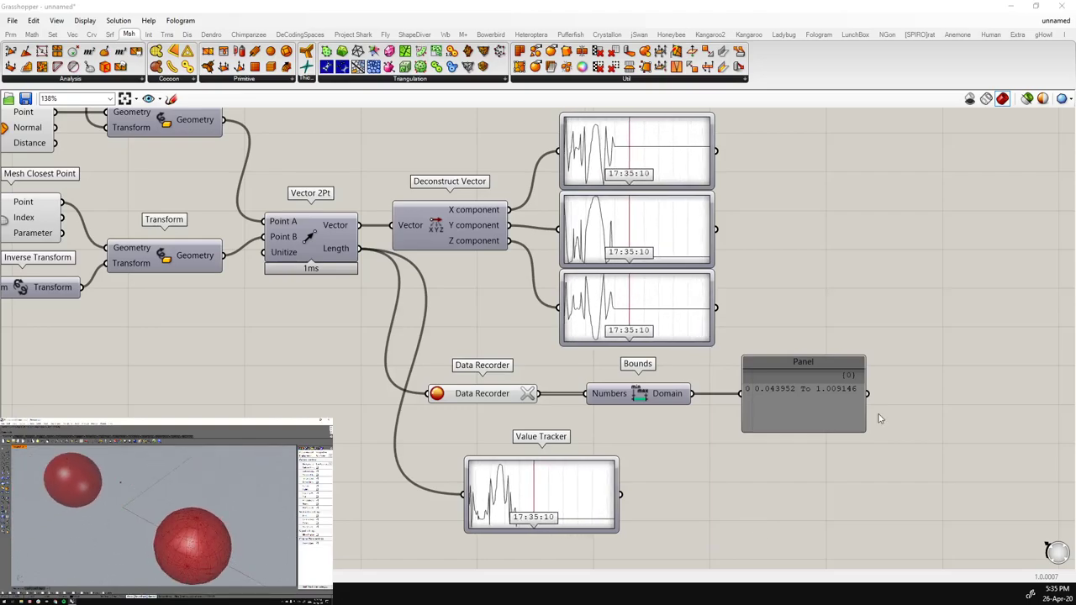
Select the test point again and move it back and forth along the X axis between the two spheres
{"action": "scroll", "coordinate": [695, 336], "scroll_direction": "down", "scroll_amount": 3}
{"action": "left_click", "coordinate": [64, 188]}
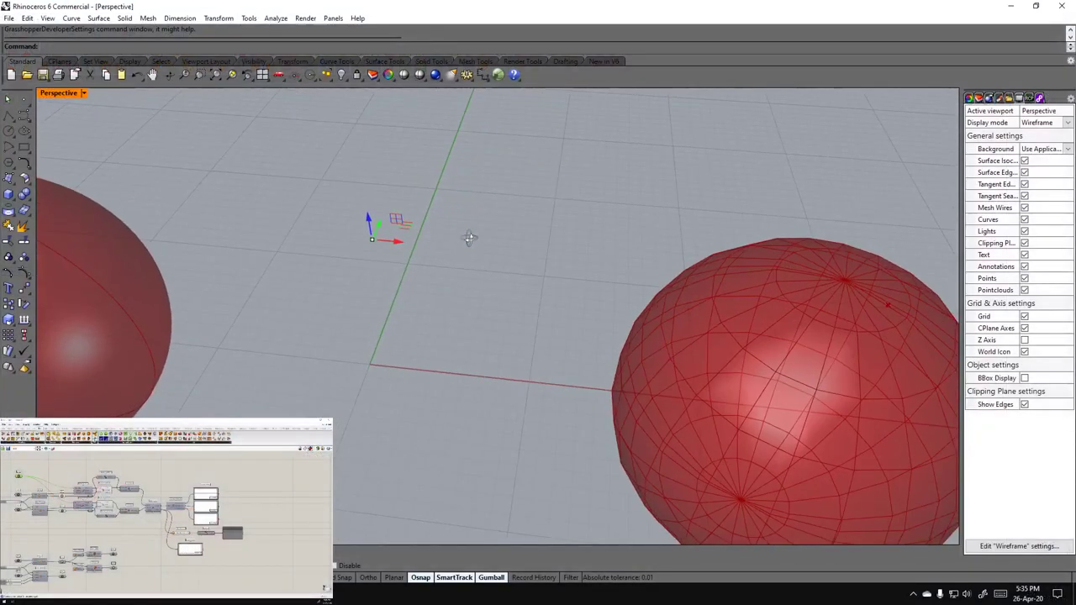
{"action": "right_click_drag", "start_coordinate": [469, 239], "coordinate": [475, 273]}
{"action": "scroll", "coordinate": [475, 273], "scroll_direction": "down", "scroll_amount": 4}
{"action": "right_click_drag", "start_coordinate": [343, 301], "coordinate": [398, 324], "text": "shift"}
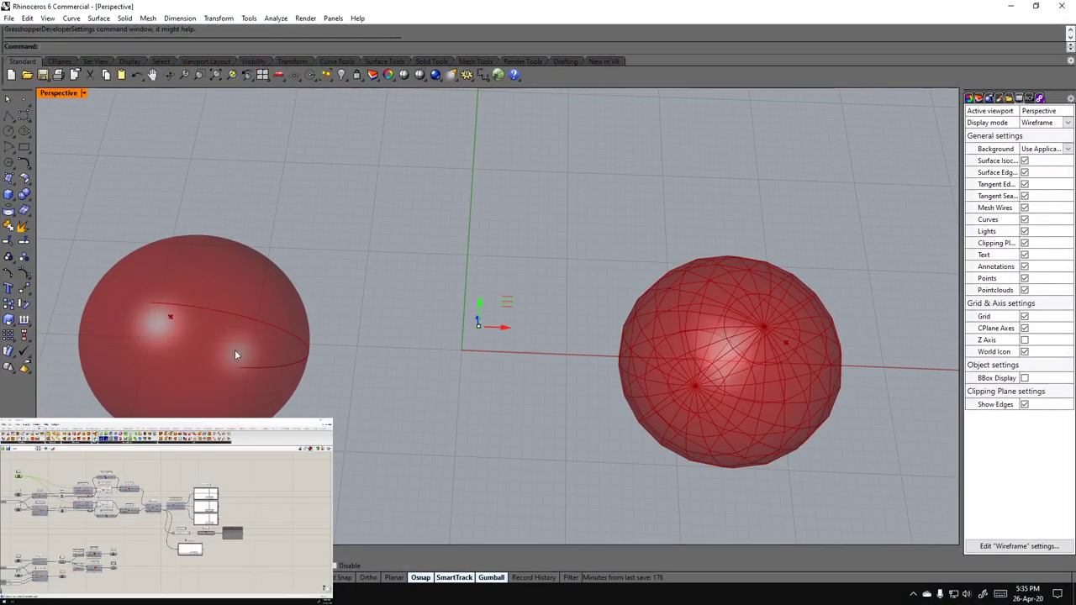
{"action": "left_click_drag", "start_coordinate": [506, 330], "coordinate": [318, 339]}
{"action": "mouse_move", "coordinate": [422, 337]}
{"action": "left_mouse_down"}
{"action": "mouse_move", "coordinate": [579, 337]}
{"action": "mouse_move", "coordinate": [229, 348]}
{"action": "mouse_move", "coordinate": [344, 354]}
{"action": "left_mouse_up"}
{"action": "left_click_drag", "start_coordinate": [416, 356], "coordinate": [489, 354]}
Examine the mesh sphere's facets up close and move the test point to both sides along the X axis
{"action": "right_click_drag", "start_coordinate": [630, 408], "coordinate": [638, 315]}
{"action": "scroll", "coordinate": [775, 253], "scroll_direction": "up", "scroll_amount": 6}
{"action": "right_click_drag", "start_coordinate": [748, 298], "coordinate": [741, 295]}
{"action": "right_click_drag", "start_coordinate": [575, 280], "coordinate": [535, 308]}
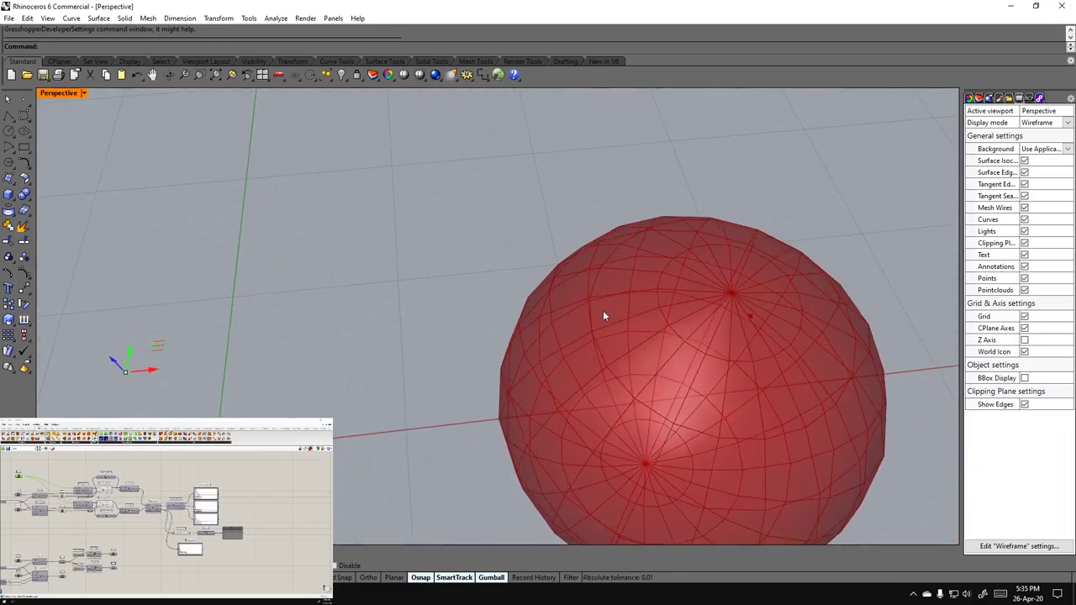
{"action": "scroll", "coordinate": [625, 310], "scroll_direction": "down", "scroll_amount": 5}
{"action": "scroll", "coordinate": [453, 352], "scroll_direction": "up", "scroll_amount": 2}
{"action": "left_click_drag", "start_coordinate": [458, 352], "coordinate": [581, 349]}
{"action": "left_click_drag", "start_coordinate": [478, 354], "coordinate": [430, 353]}
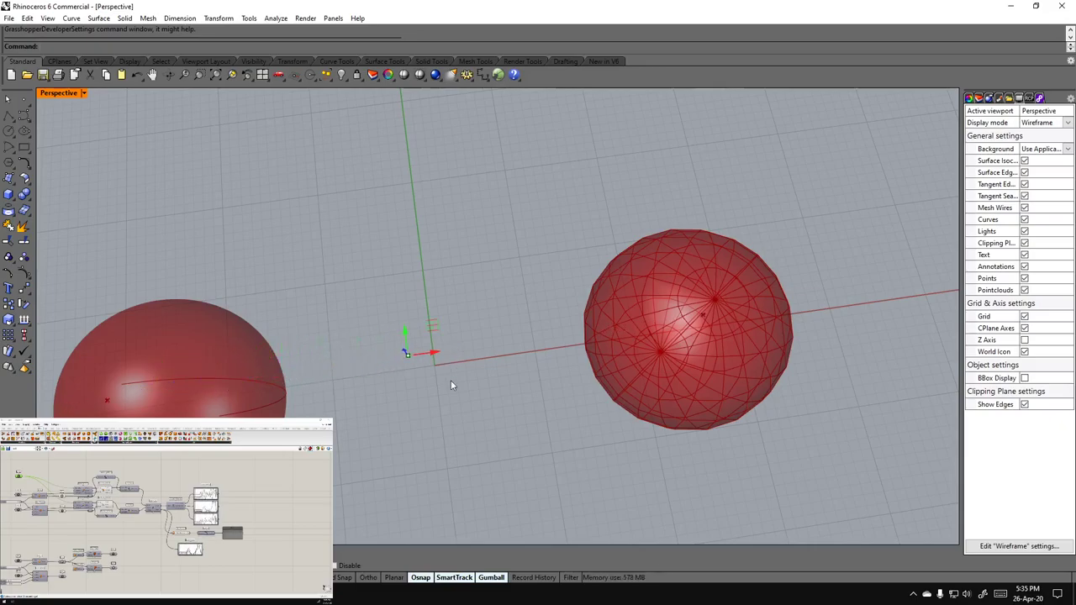
Shift the test point repeatedly along the X axis while following its closest point across the mesh sphere's faces
{"action": "right_click_drag", "start_coordinate": [451, 377], "coordinate": [432, 326]}
{"action": "left_click_drag", "start_coordinate": [434, 332], "coordinate": [609, 312]}
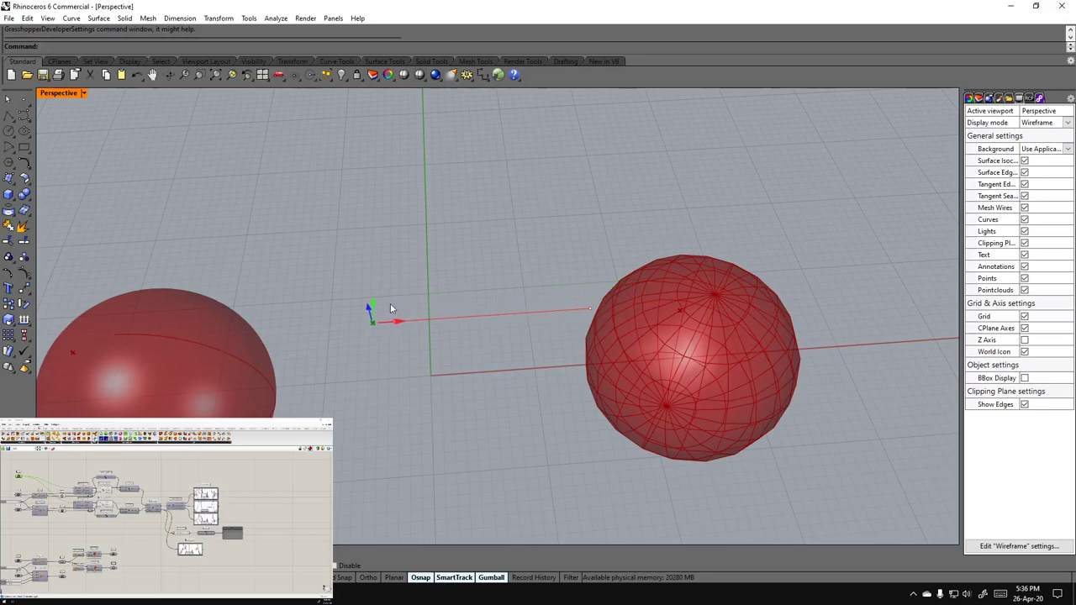
{"action": "left_click_drag", "start_coordinate": [356, 309], "coordinate": [507, 322]}
{"action": "scroll", "coordinate": [755, 321], "scroll_direction": "up", "scroll_amount": 4}
{"action": "right_click_drag", "start_coordinate": [729, 345], "coordinate": [717, 383]}
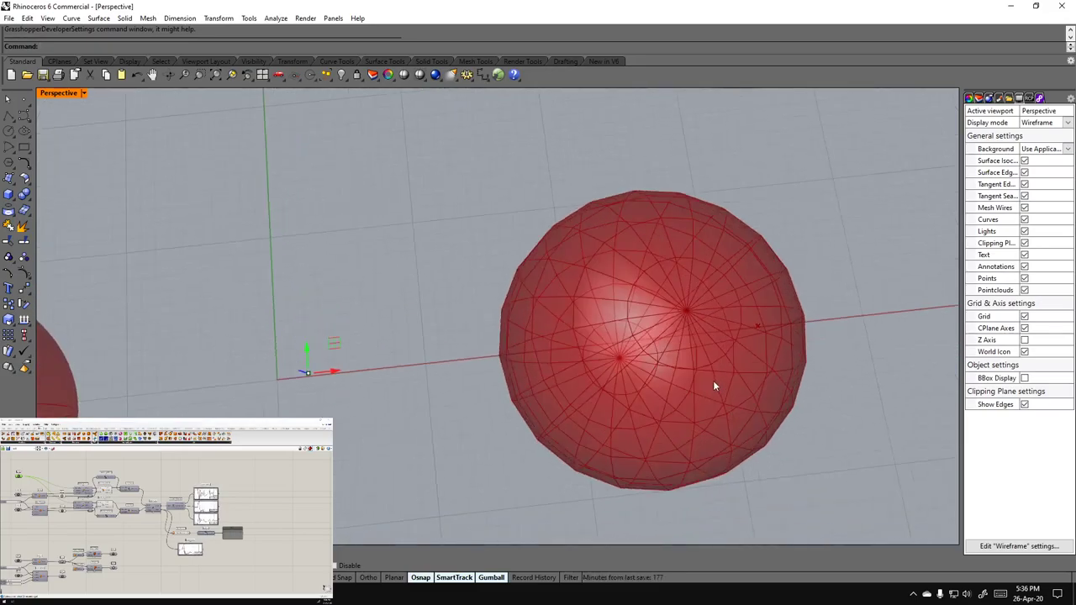
{"action": "left_click_drag", "start_coordinate": [339, 372], "coordinate": [446, 376]}
{"action": "left_click_drag", "start_coordinate": [318, 378], "coordinate": [263, 382]}
Examine the mesh sphere's faceted silhouette from the side and shift the test point slightly along the X axis
{"action": "right_click_drag", "start_coordinate": [586, 441], "coordinate": [787, 268]}
{"action": "scroll", "coordinate": [779, 250], "scroll_direction": "up", "scroll_amount": 4}
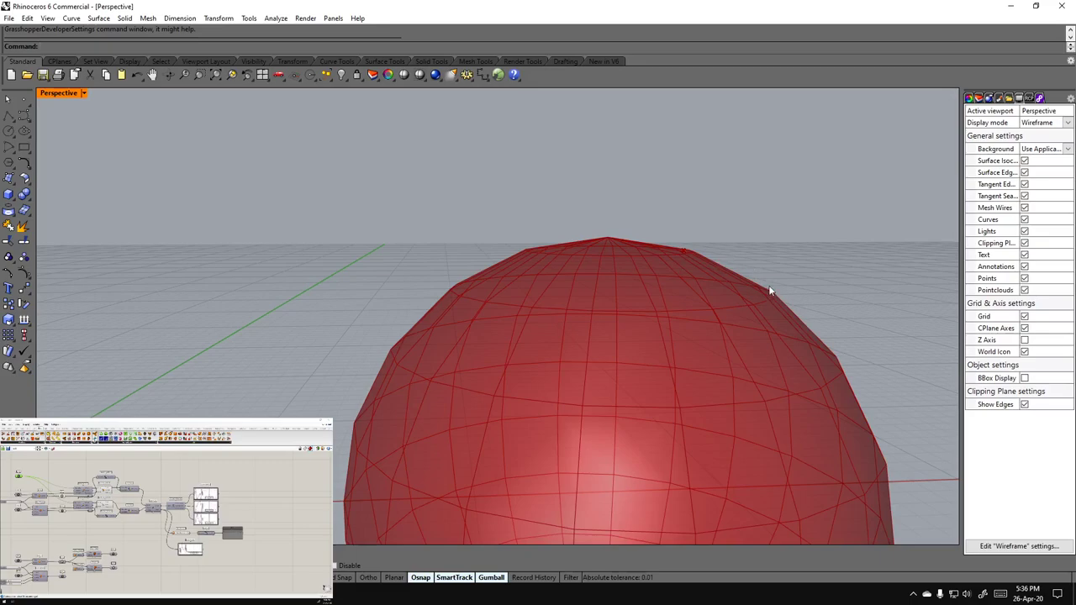
{"action": "scroll", "coordinate": [727, 255], "scroll_direction": "down", "scroll_amount": 7}
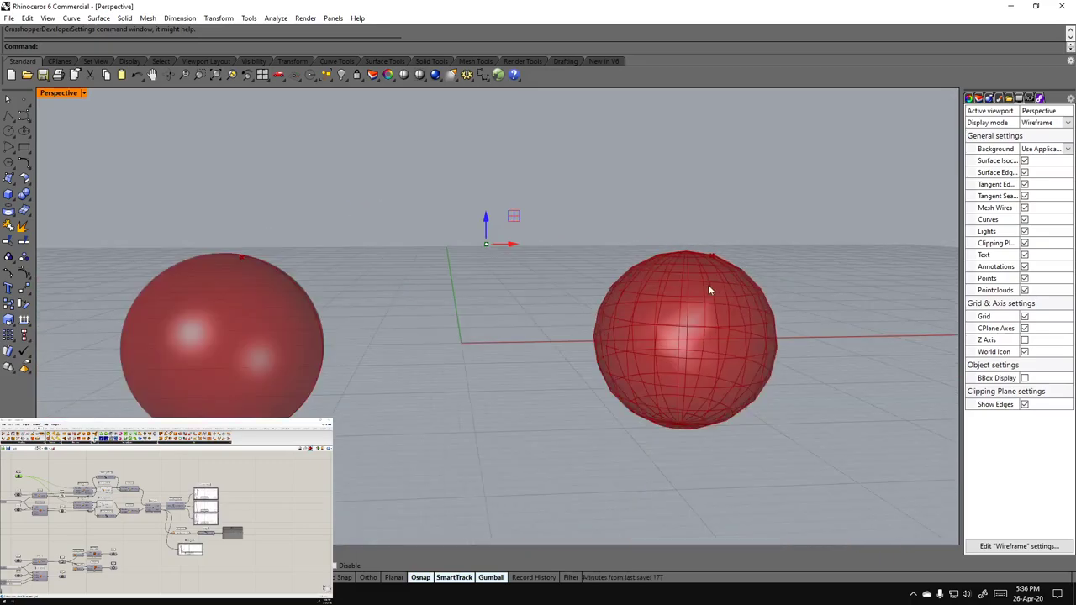
{"action": "right_click_drag", "start_coordinate": [713, 282], "coordinate": [606, 310]}
{"action": "mouse_move", "coordinate": [507, 267]}
{"action": "left_mouse_down"}
{"action": "mouse_move", "coordinate": [551, 266]}
{"action": "mouse_move", "coordinate": [526, 265]}
{"action": "left_mouse_up"}
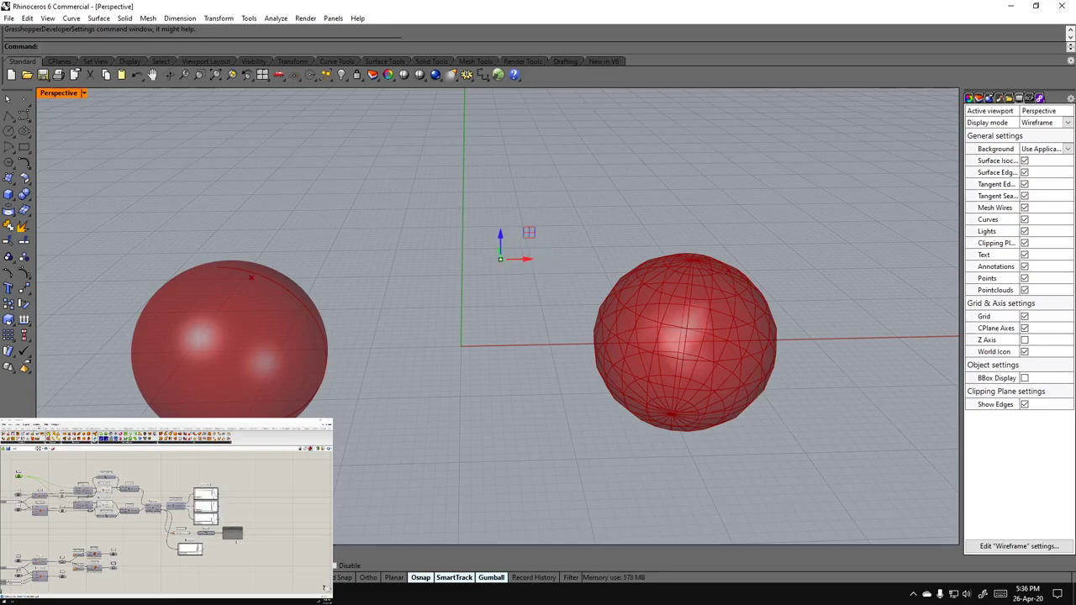
Examine the recorded deviation range in the Bounds Panel against the smooth Brep sphere and the faceted mesh sphere
{"action": "left_click", "coordinate": [77, 532]}
{"action": "left_click", "coordinate": [145, 531]}
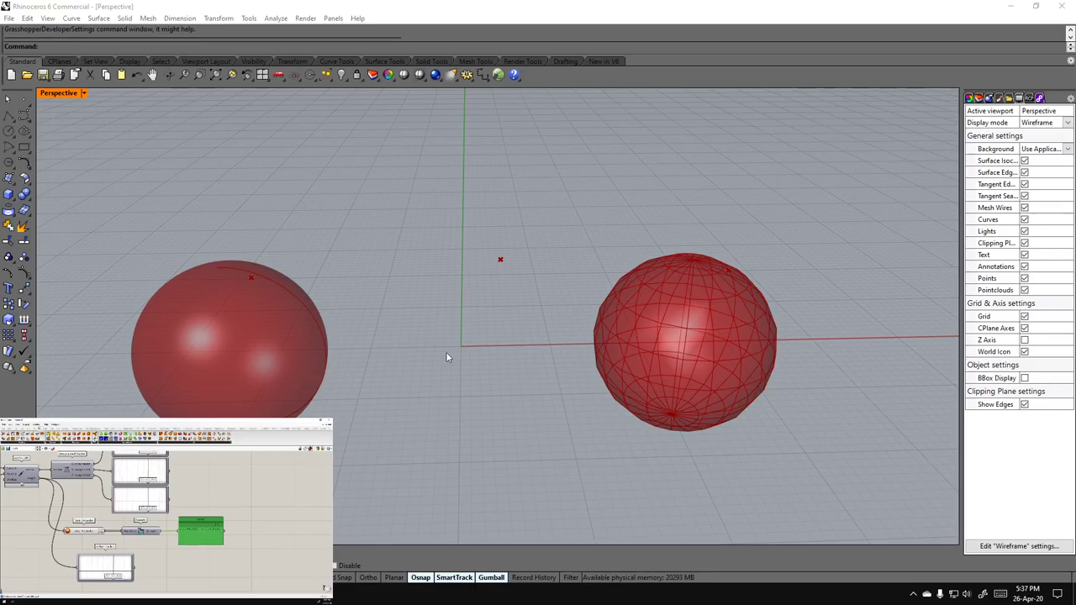
{"action": "right_click_drag", "start_coordinate": [734, 289], "coordinate": [732, 317]}
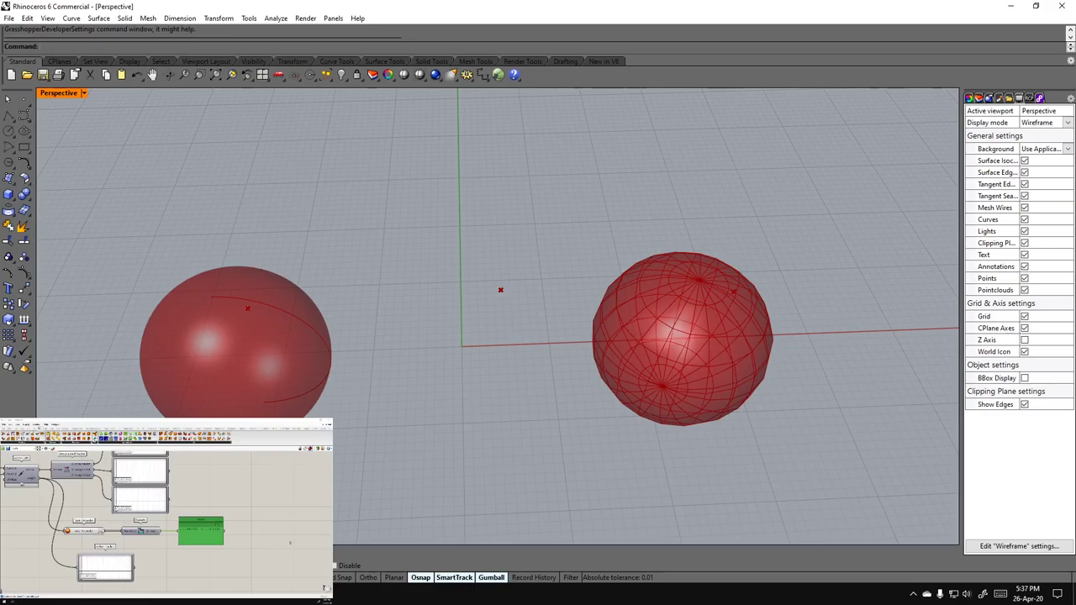
{"action": "left_click", "coordinate": [227, 564]}
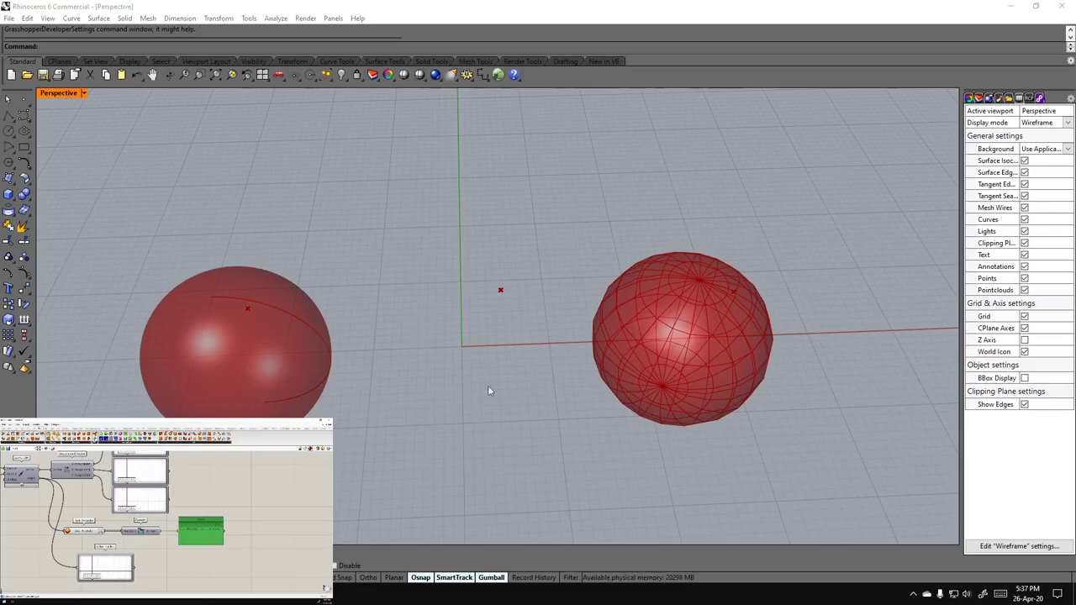
{"action": "right_click_drag", "start_coordinate": [569, 402], "coordinate": [531, 380]}
{"action": "scroll", "coordinate": [529, 381], "scroll_direction": "up", "scroll_amount": 2}
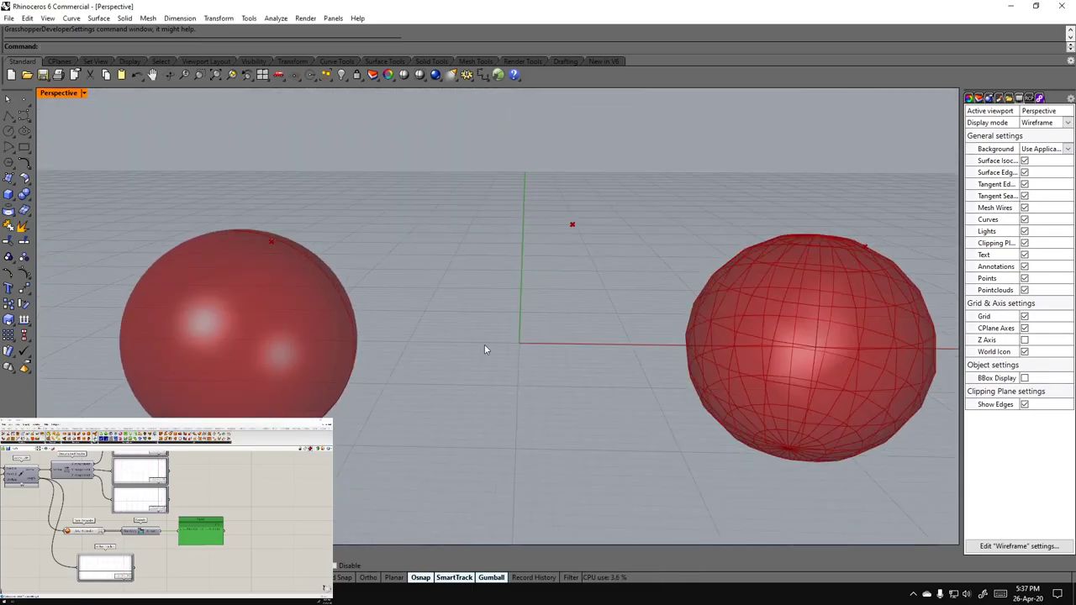
{"action": "scroll", "coordinate": [495, 350], "scroll_direction": "down", "scroll_amount": 2}
{"action": "scroll", "coordinate": [534, 359], "scroll_direction": "up", "scroll_amount": 2}
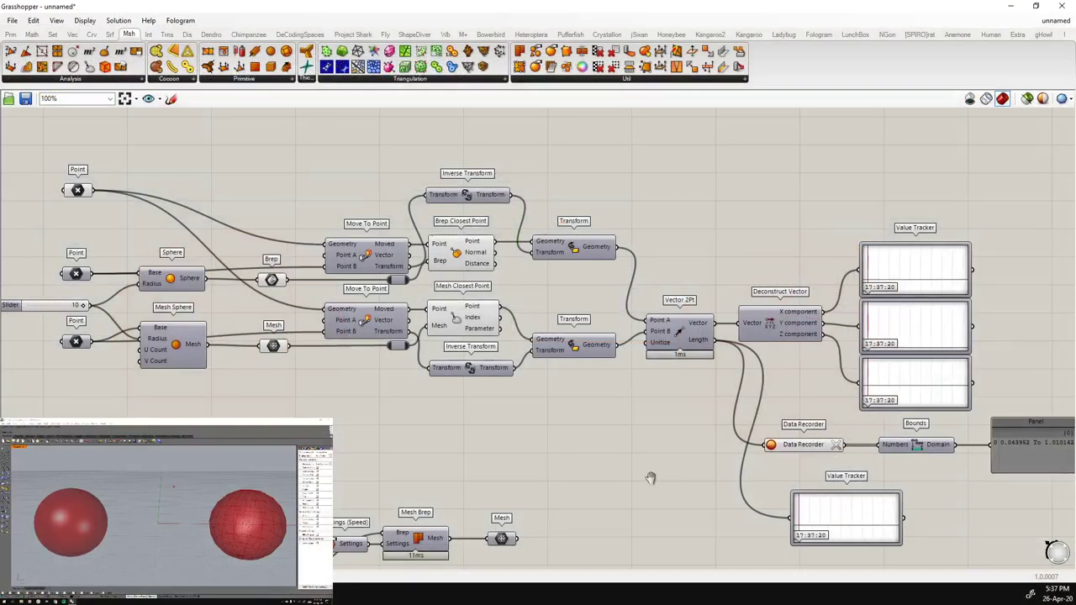
{"action": "scroll", "coordinate": [882, 439], "scroll_direction": "up", "scroll_amount": 4}
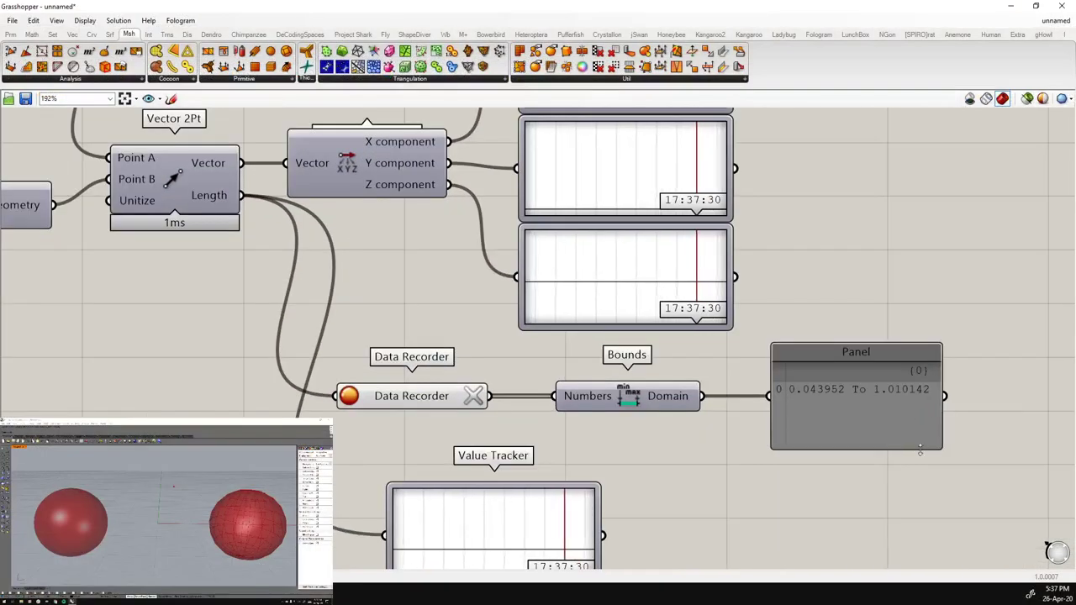
{"action": "scroll", "coordinate": [888, 408], "scroll_direction": "down", "scroll_amount": 3}
Move the length's Value Tracker below the Bounds component, in line with the three component trackers
{"action": "left_click", "coordinate": [735, 498]}
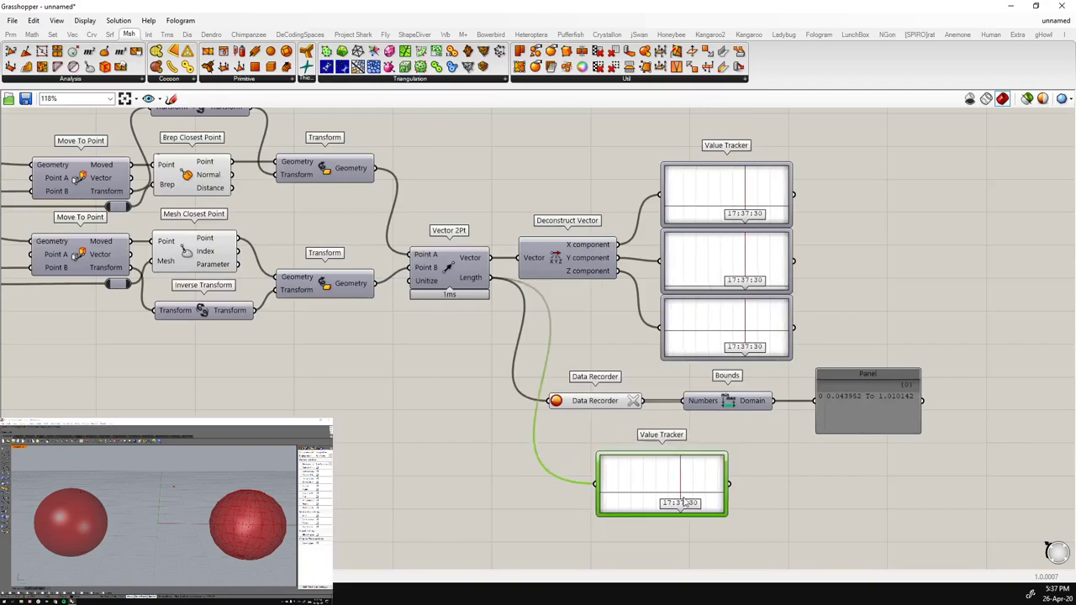
{"action": "left_click_drag", "start_coordinate": [735, 502], "coordinate": [725, 501]}
{"action": "left_click", "coordinate": [541, 511]}
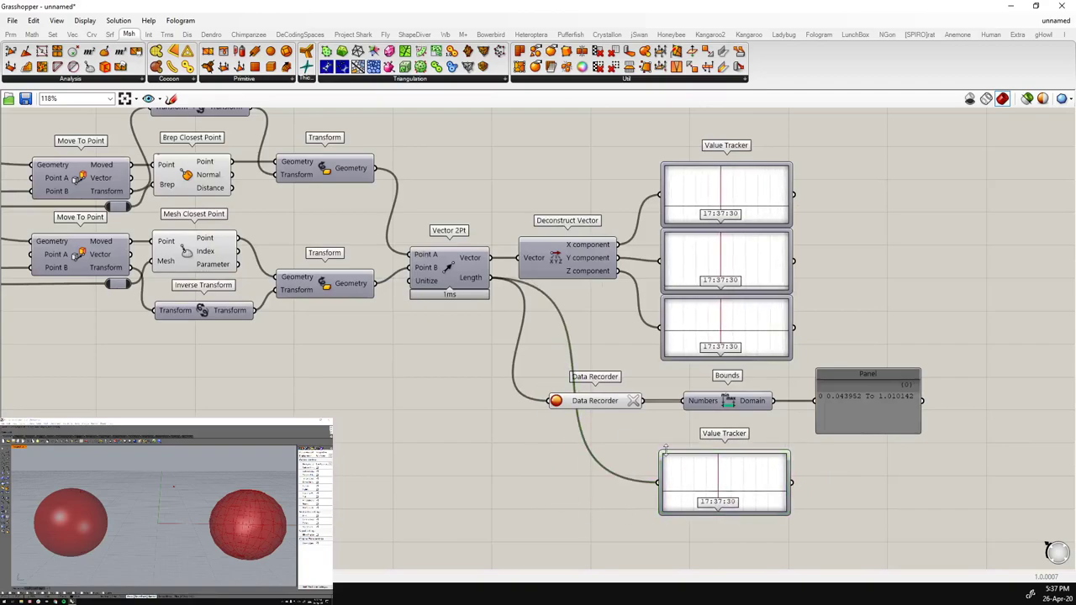
Review the closest-point definition and compare the processing times of the Solid and Mesh Boolean components
{"action": "scroll", "coordinate": [430, 455], "scroll_direction": "down", "scroll_amount": 1}
{"action": "right_click_drag", "start_coordinate": [404, 439], "coordinate": [612, 455]}
{"action": "scroll", "coordinate": [620, 468], "scroll_direction": "down", "scroll_amount": 1}
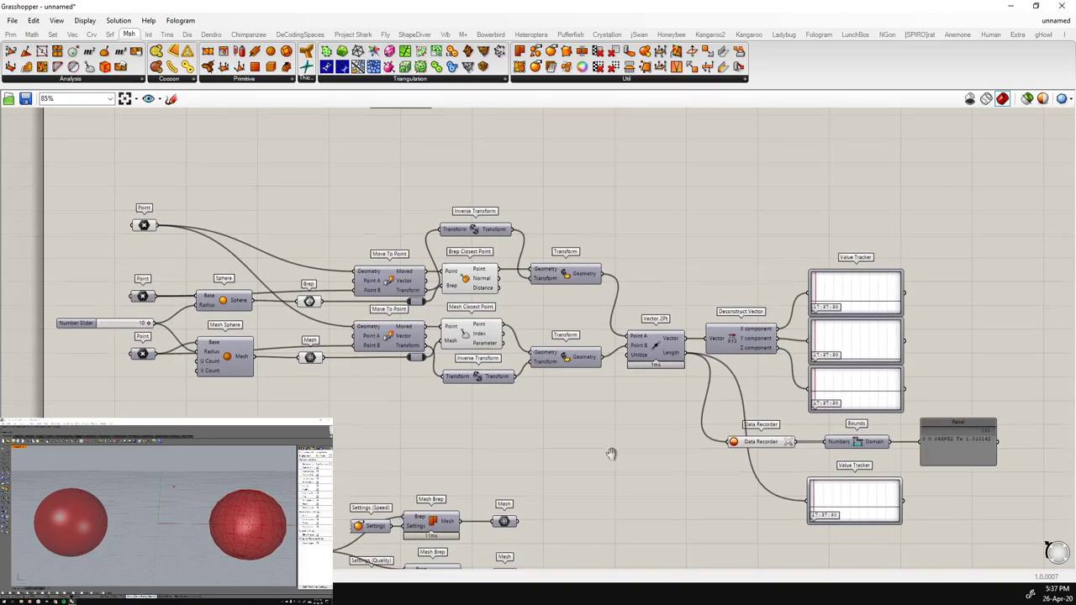
{"action": "scroll", "coordinate": [614, 460], "scroll_direction": "up", "scroll_amount": 1}
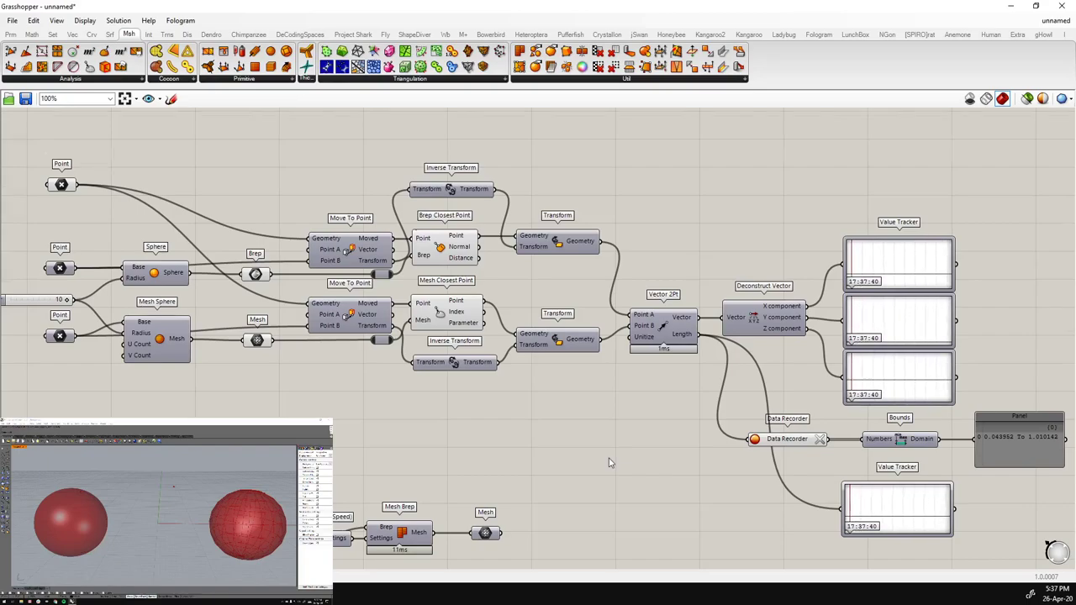
{"action": "scroll", "coordinate": [611, 460], "scroll_direction": "down", "scroll_amount": 3}
{"action": "right_click_drag", "start_coordinate": [596, 243], "coordinate": [604, 397]}
{"action": "scroll", "coordinate": [391, 251], "scroll_direction": "up", "scroll_amount": 2}
{"action": "right_click_drag", "start_coordinate": [374, 264], "coordinate": [395, 331]}
{"action": "scroll", "coordinate": [396, 331], "scroll_direction": "up", "scroll_amount": 1}
{"action": "scroll", "coordinate": [423, 336], "scroll_direction": "up", "scroll_amount": 1}
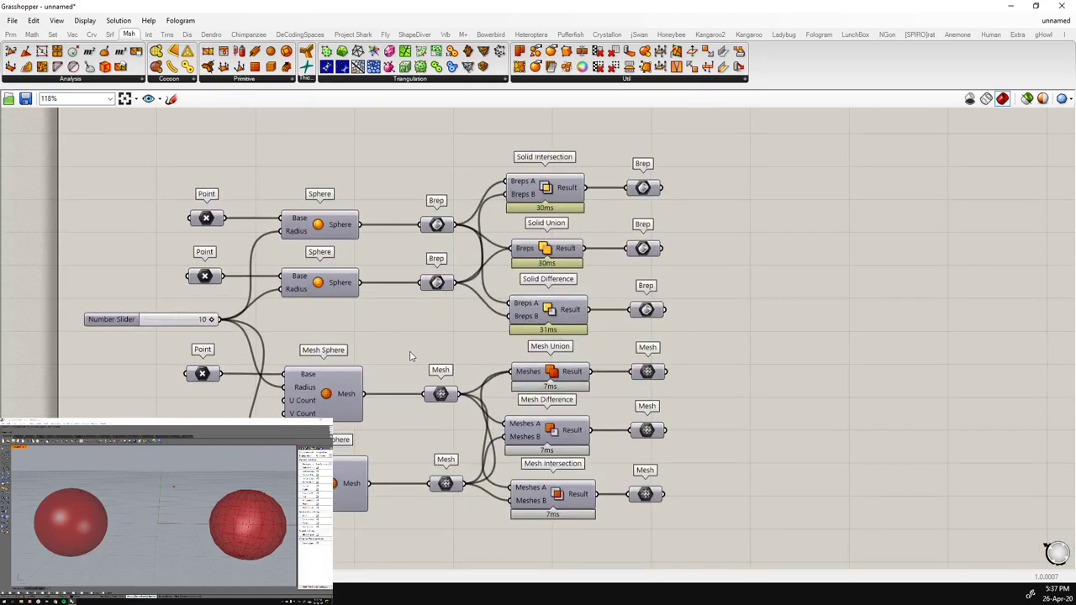
{"action": "left_click_drag", "start_coordinate": [682, 513], "coordinate": [122, 173]}
{"action": "left_click", "coordinate": [767, 467]}
{"action": "left_click_drag", "start_coordinate": [754, 526], "coordinate": [276, 355]}
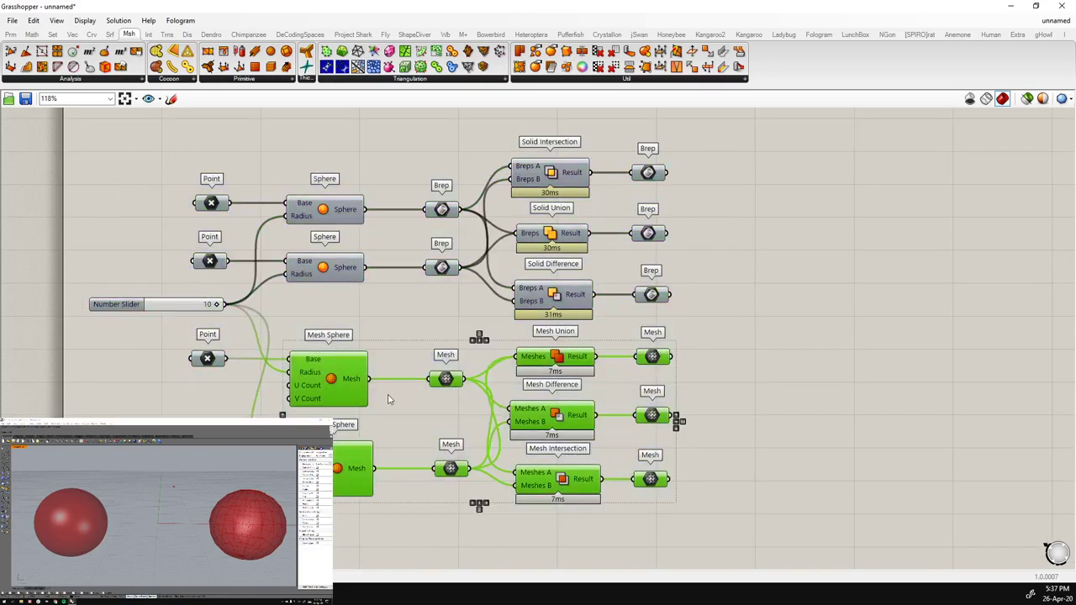
Review the mesh Boolean components once more alongside the closest-point deviation definition
{"action": "scroll", "coordinate": [389, 399], "scroll_direction": "down", "scroll_amount": 3}
{"action": "left_click", "coordinate": [665, 466]}
{"action": "right_click_drag", "start_coordinate": [649, 499], "coordinate": [574, 301]}
{"action": "scroll", "coordinate": [595, 376], "scroll_direction": "up", "scroll_amount": 2}
{"action": "right_click_drag", "start_coordinate": [635, 396], "coordinate": [625, 331]}
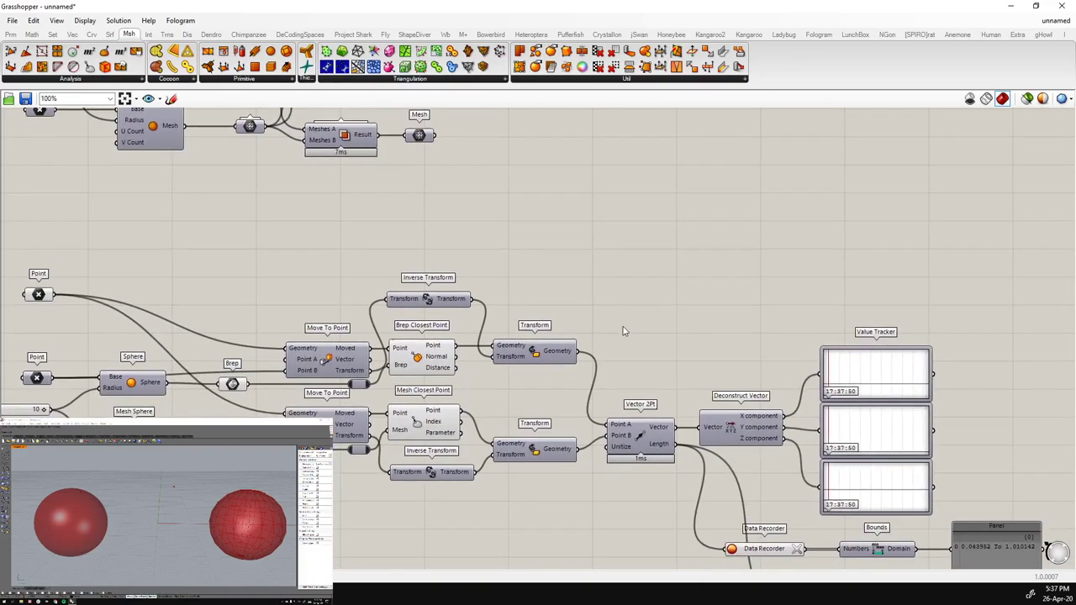
{"action": "scroll", "coordinate": [626, 331], "scroll_direction": "down", "scroll_amount": 2}
{"action": "right_click_drag", "start_coordinate": [676, 281], "coordinate": [712, 444]}
{"action": "left_click_drag", "start_coordinate": [557, 374], "coordinate": [383, 262]}
{"action": "left_click", "coordinate": [612, 405]}
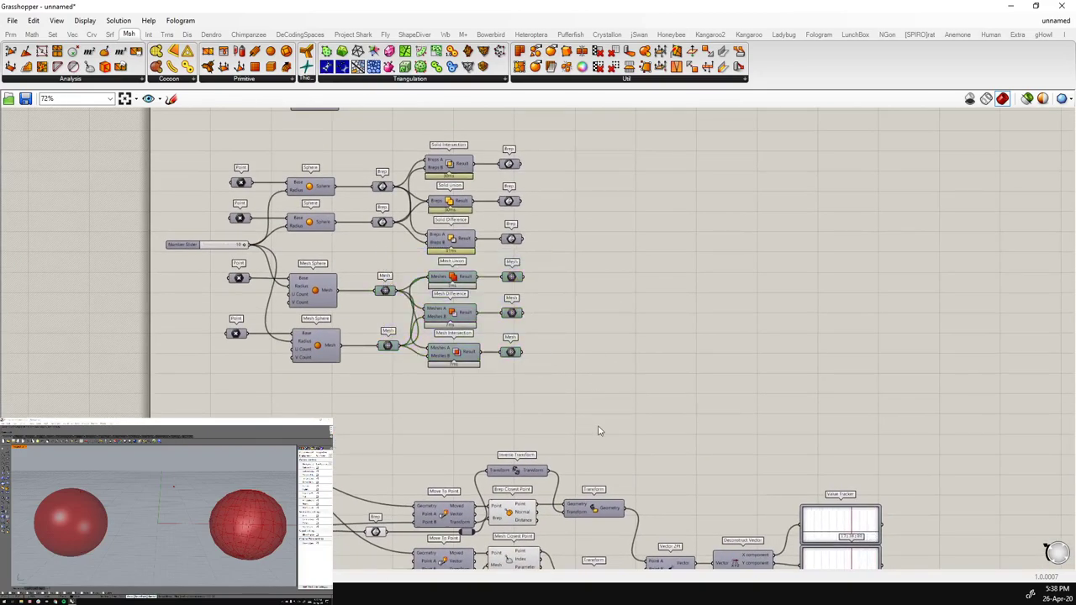
{"action": "left_click_drag", "start_coordinate": [388, 349], "coordinate": [386, 349]}
{"action": "left_click", "coordinate": [421, 401]}
{"action": "right_click_drag", "start_coordinate": [617, 418], "coordinate": [589, 282]}
{"action": "scroll", "coordinate": [584, 526], "scroll_direction": "up", "scroll_amount": 1}
{"action": "right_click_drag", "start_coordinate": [579, 507], "coordinate": [562, 396]}
{"action": "scroll", "coordinate": [542, 418], "scroll_direction": "up", "scroll_amount": 1}
{"action": "scroll", "coordinate": [589, 408], "scroll_direction": "down", "scroll_amount": 1}
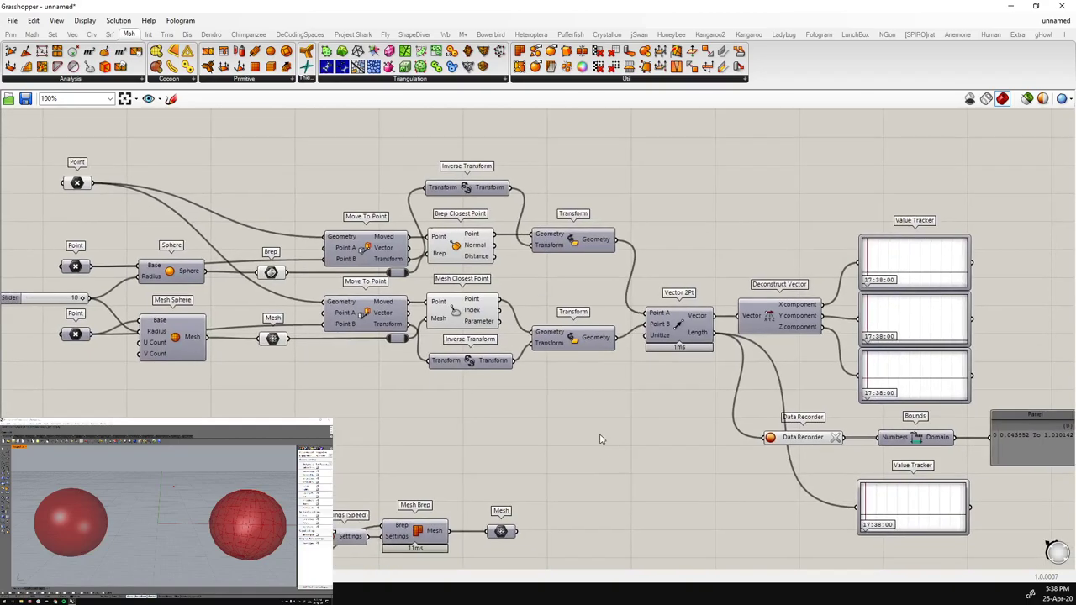
Examine the meshing definition with its Brep parameter and the two Mesh Brep components using Speed and Quality settings
{"action": "scroll", "coordinate": [618, 437], "scroll_direction": "down", "scroll_amount": 1}
{"action": "scroll", "coordinate": [623, 437], "scroll_direction": "down", "scroll_amount": 1}
{"action": "right_click_drag", "start_coordinate": [619, 541], "coordinate": [622, 375]}
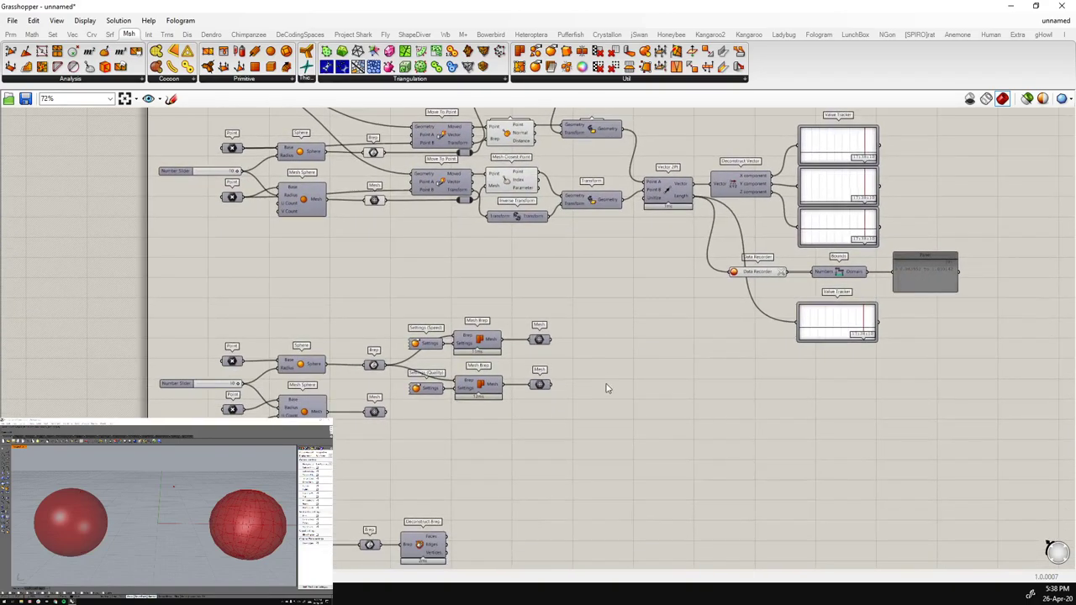
{"action": "scroll", "coordinate": [351, 456], "scroll_direction": "up", "scroll_amount": 2}
{"action": "right_click_drag", "start_coordinate": [426, 422], "coordinate": [497, 390]}
{"action": "scroll", "coordinate": [497, 389], "scroll_direction": "up", "scroll_amount": 1}
{"action": "right_click_drag", "start_coordinate": [561, 409], "coordinate": [625, 423]}
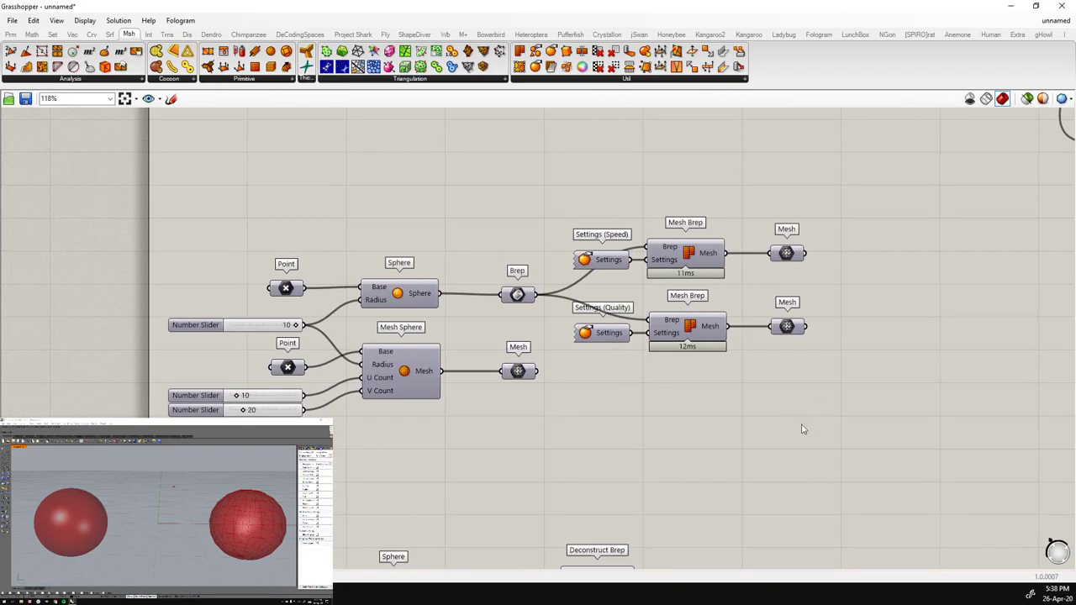
{"action": "left_click", "coordinate": [519, 295]}
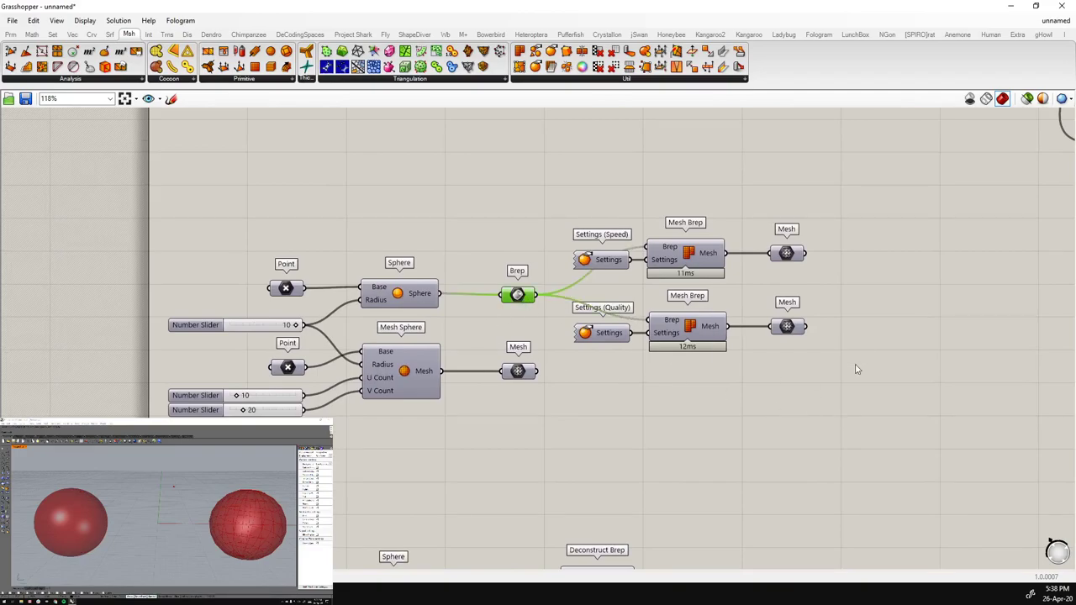
Turn off the preview of the closest-point definition's Brep, Mesh, test Point, both Closest Point components and the Data Recorder
{"action": "scroll", "coordinate": [861, 254], "scroll_direction": "down", "scroll_amount": 5}
{"action": "right_click_drag", "start_coordinate": [898, 207], "coordinate": [694, 371]}
{"action": "scroll", "coordinate": [641, 309], "scroll_direction": "up", "scroll_amount": 2}
{"action": "left_click", "coordinate": [587, 306]}
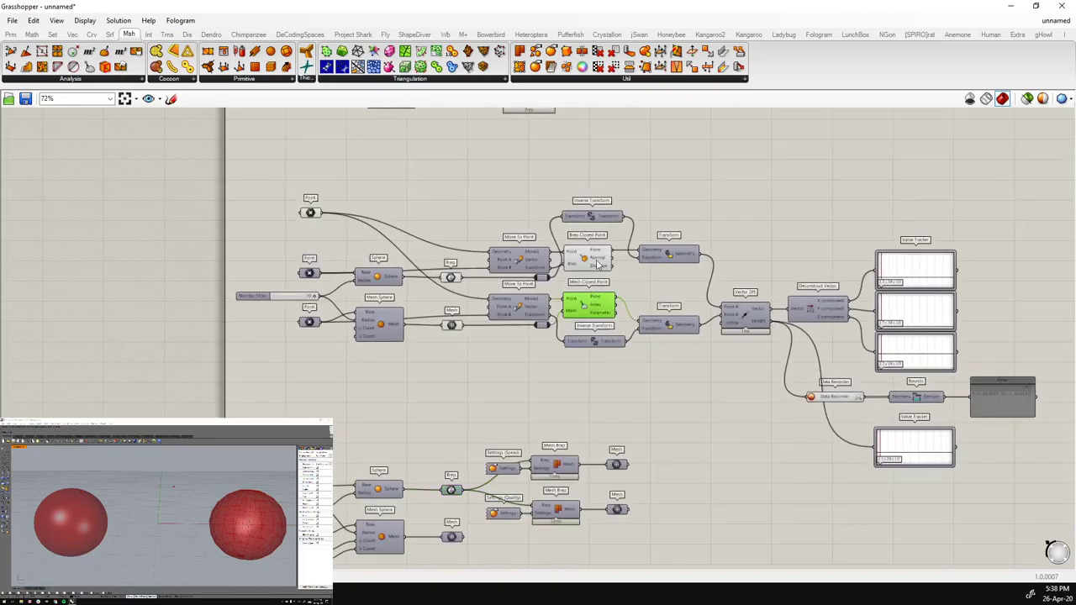
{"action": "left_click", "coordinate": [584, 260], "text": "shift"}
{"action": "left_click", "coordinate": [452, 326], "text": "shift"}
{"action": "left_click", "coordinate": [451, 278], "text": "shift"}
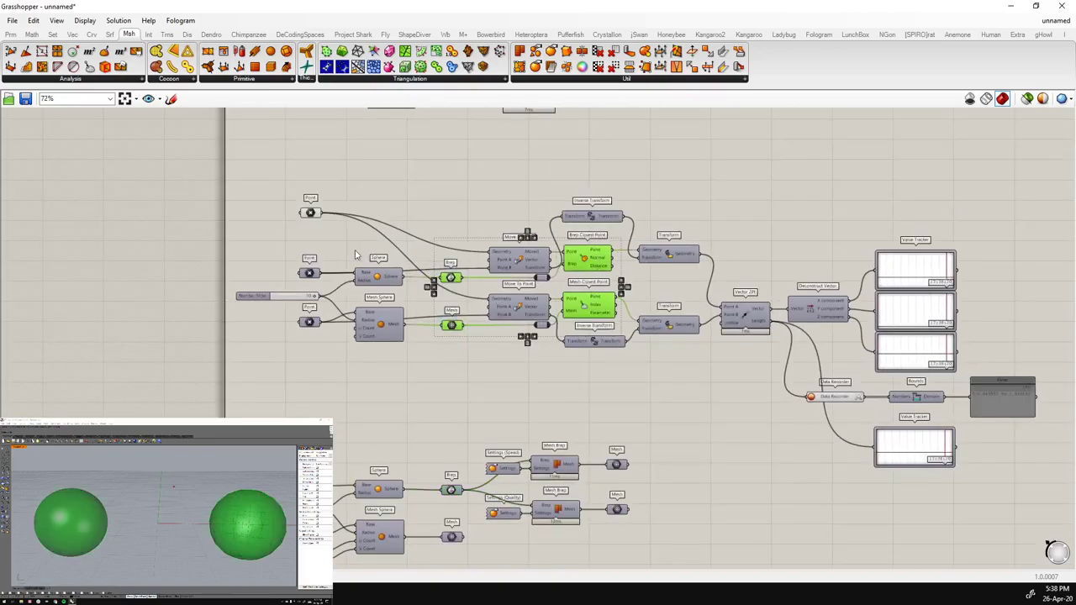
{"action": "left_click", "coordinate": [308, 212], "text": "shift"}
{"action": "left_click", "coordinate": [835, 396], "text": "shift"}
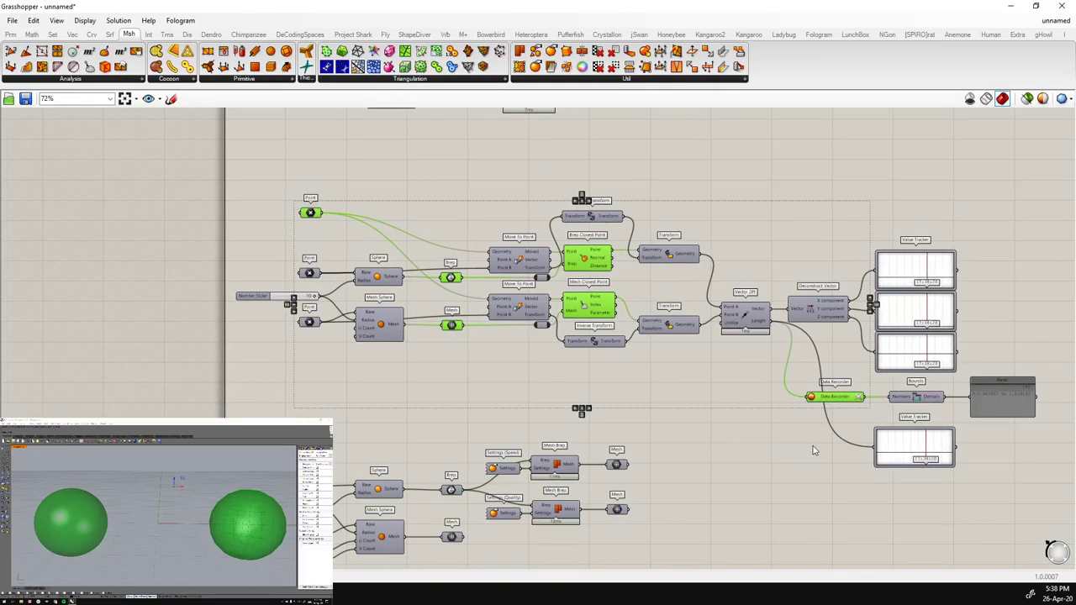
Turn on the preview of the Brep and Mesh sphere parameters in the meshing definition
{"action": "right_click_drag", "start_coordinate": [735, 473], "coordinate": [714, 334]}
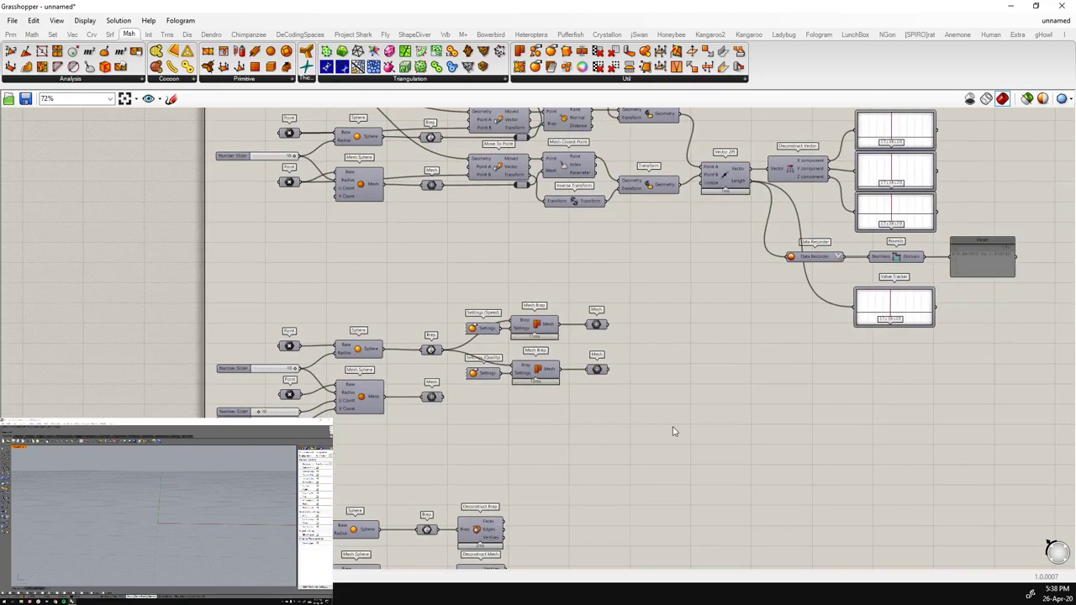
{"action": "scroll", "coordinate": [400, 447], "scroll_direction": "up", "scroll_amount": 2}
{"action": "right_click_drag", "start_coordinate": [400, 447], "coordinate": [426, 464]}
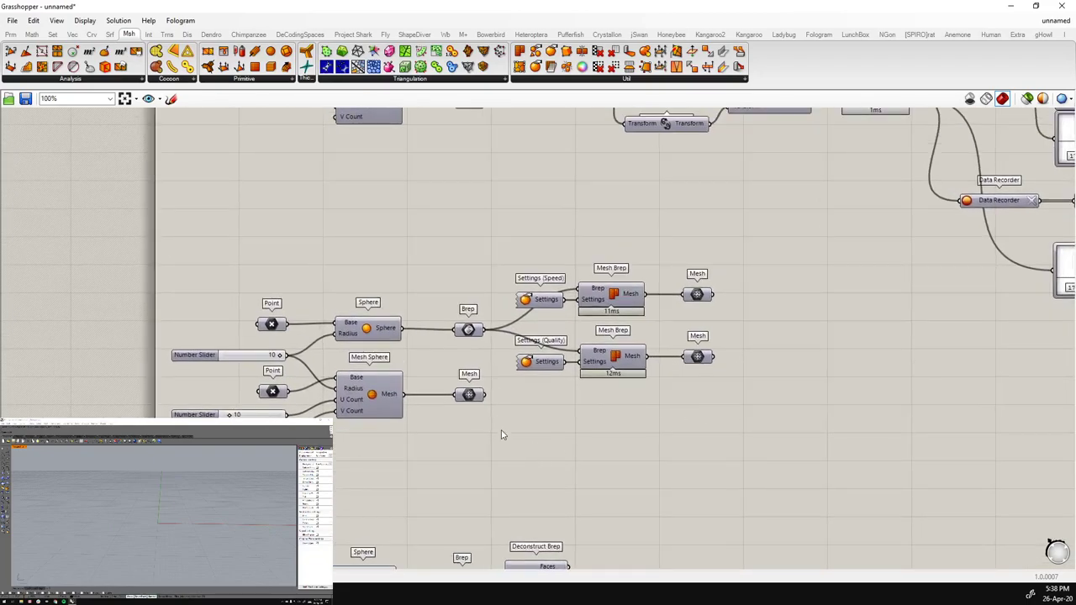
{"action": "left_click", "coordinate": [469, 330]}
{"action": "left_click", "coordinate": [473, 397]}
{"action": "left_click", "coordinate": [553, 471]}
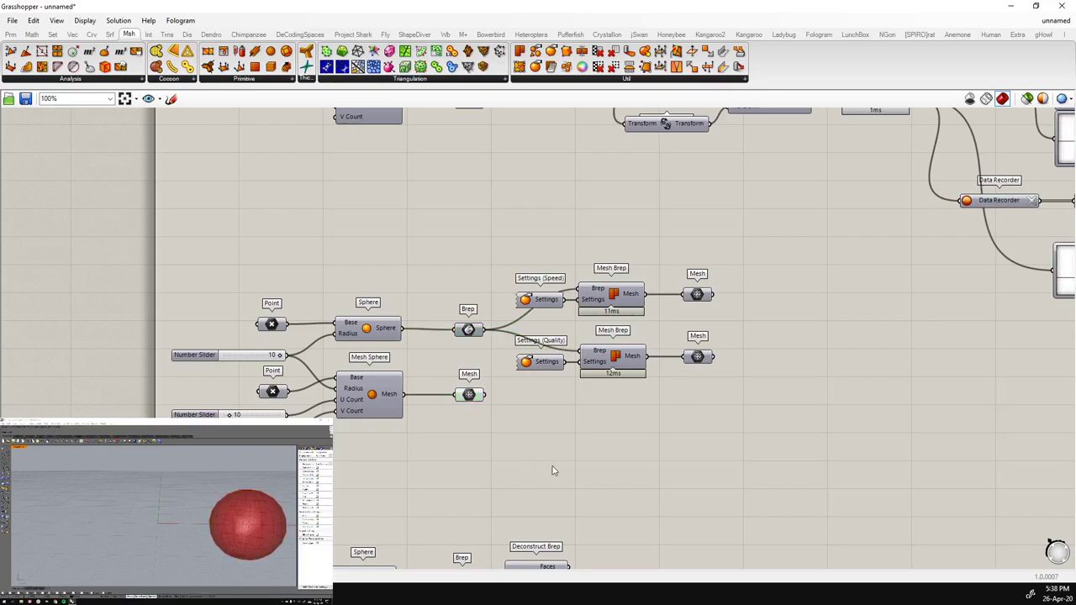
Hide the Brep sphere in the meshing definition and preview the Mesh output of the Speed-settings Mesh Brep instead
{"action": "left_click", "coordinate": [381, 400]}
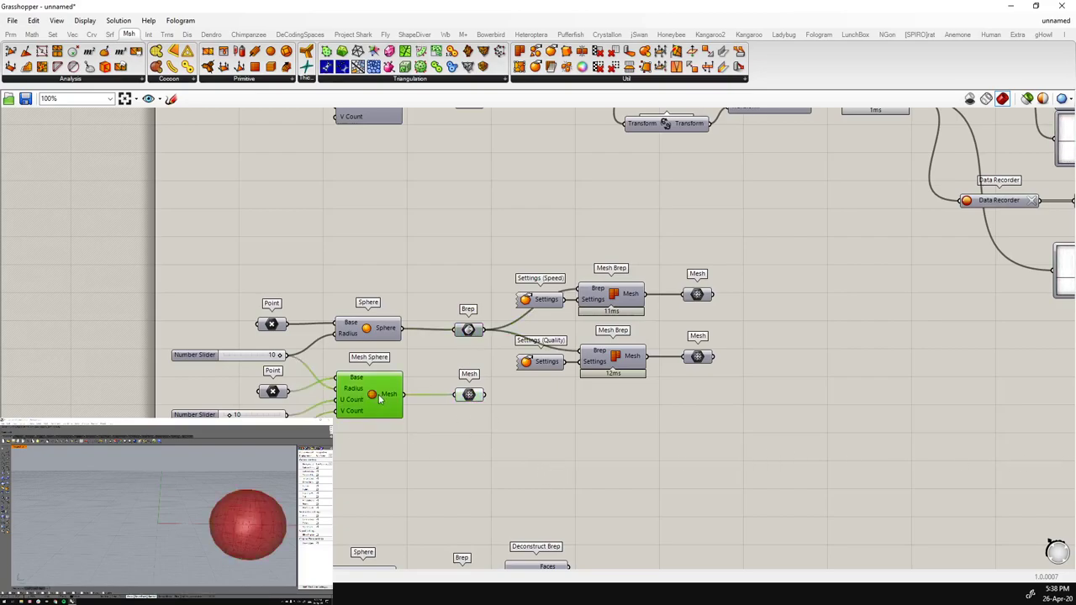
{"action": "mouse_move", "coordinate": [351, 406]}
{"action": "left_click", "coordinate": [469, 330]}
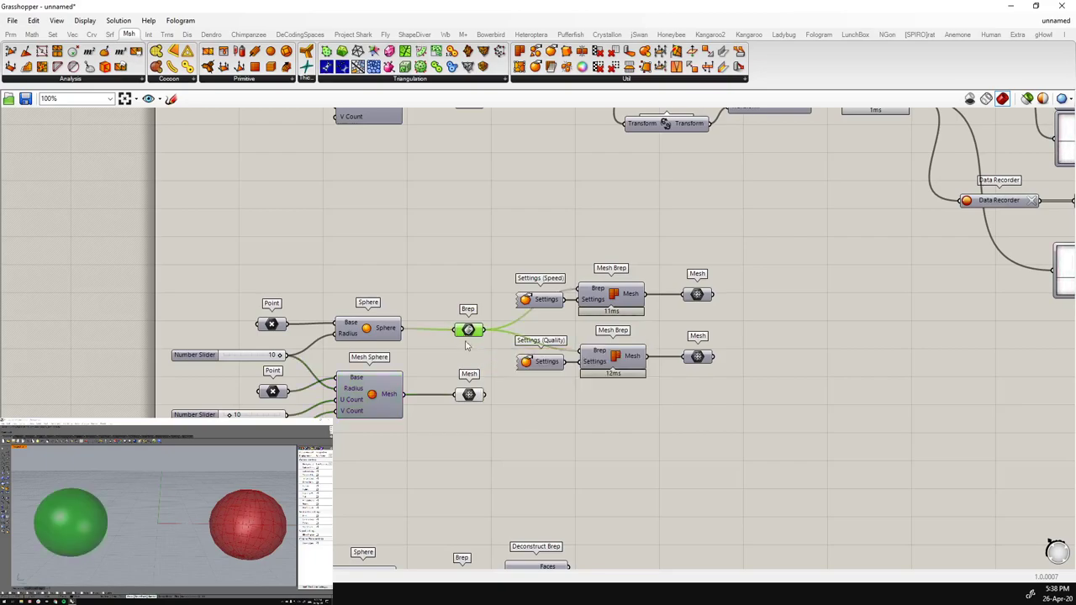
{"action": "left_click", "coordinate": [928, 446]}
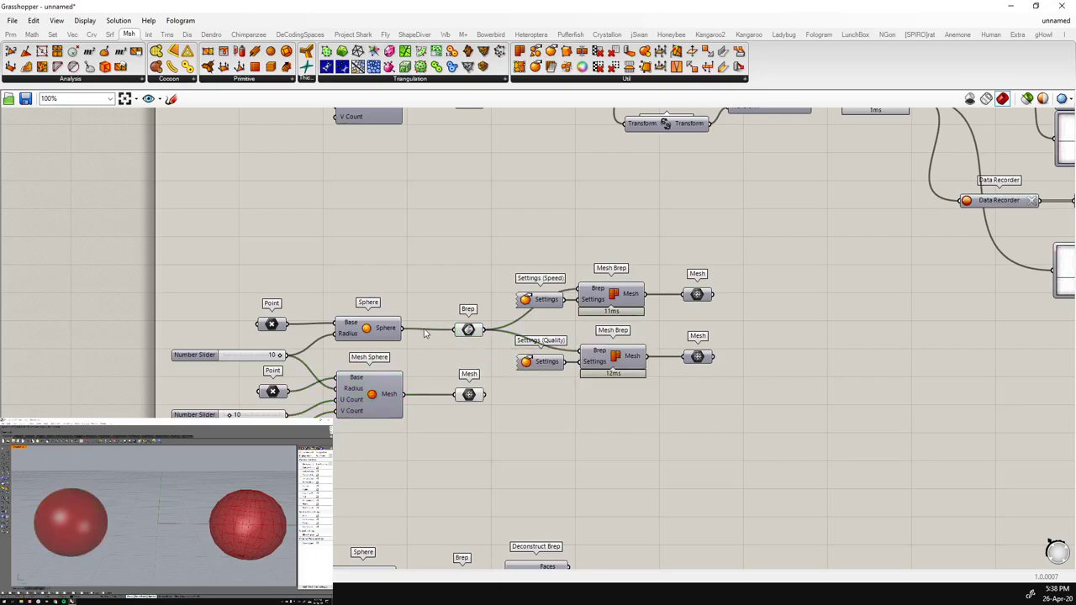
{"action": "left_click", "coordinate": [469, 330]}
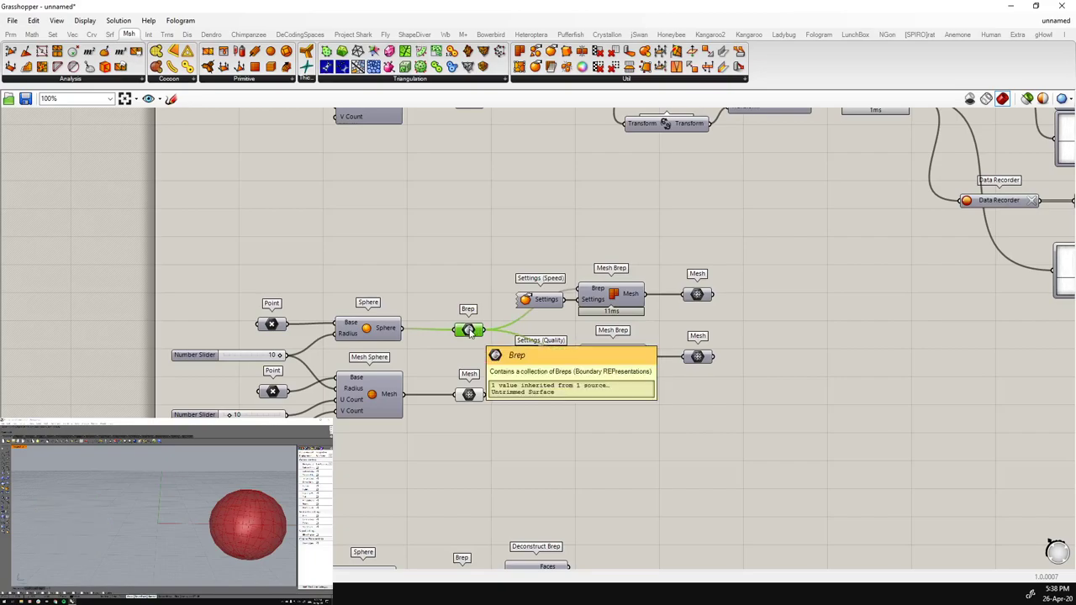
{"action": "left_click", "coordinate": [614, 300]}
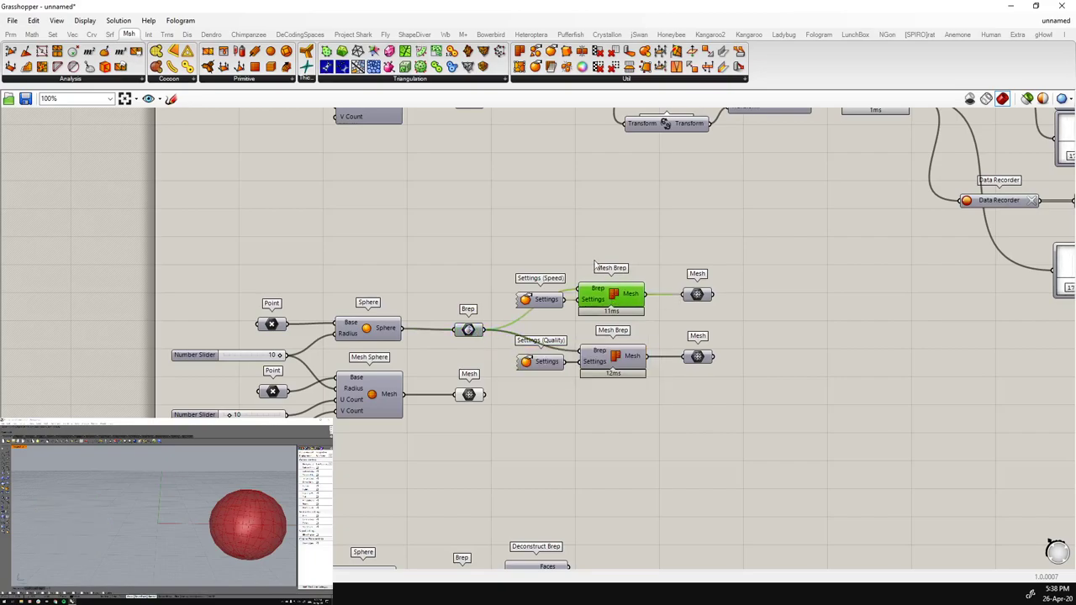
{"action": "left_click", "coordinate": [623, 360]}
{"action": "left_click", "coordinate": [697, 295]}
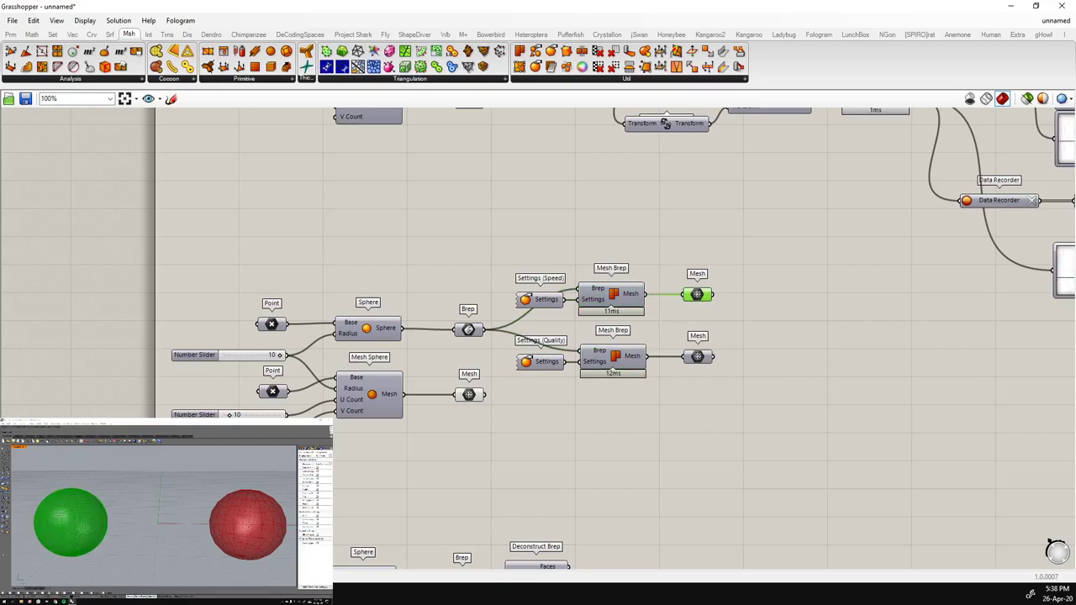
Examine the wire pattern and seam of the Speed-settings mesh sphere in the Rhino viewport
{"action": "scroll", "coordinate": [220, 519], "scroll_direction": "down", "scroll_amount": 4}
{"action": "scroll", "coordinate": [142, 523], "scroll_direction": "up", "scroll_amount": 6}
{"action": "right_click_drag", "start_coordinate": [109, 535], "coordinate": [129, 529]}
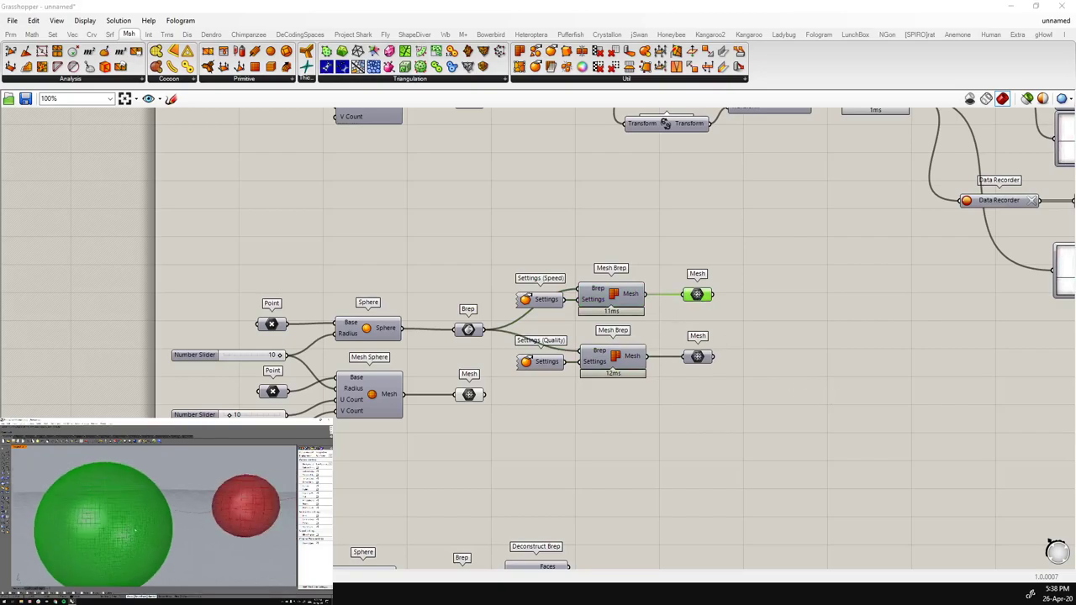
{"action": "left_click", "coordinate": [793, 396]}
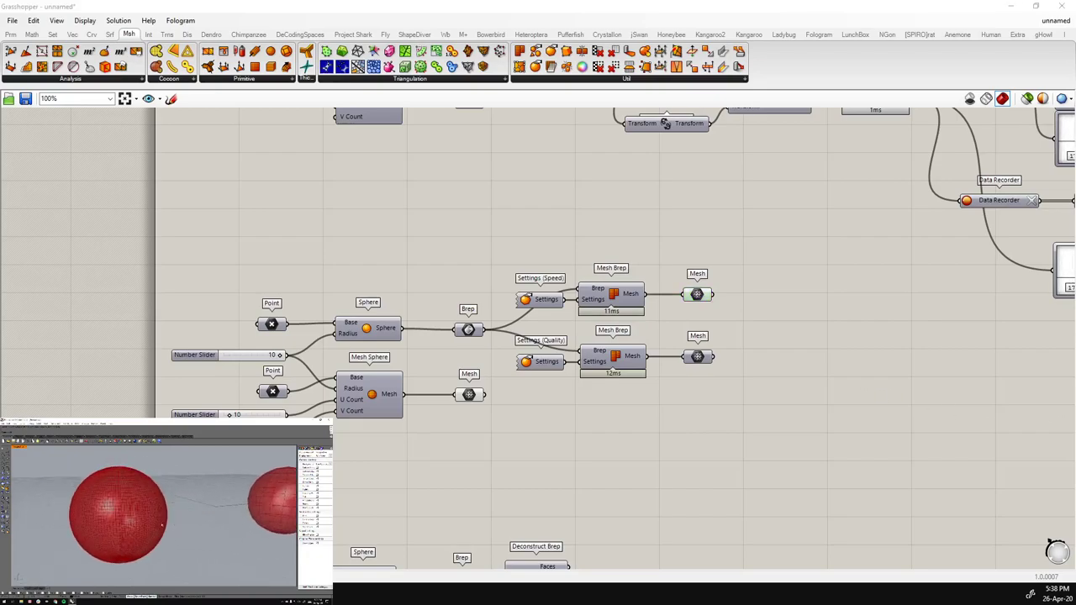
{"action": "left_click", "coordinate": [543, 301]}
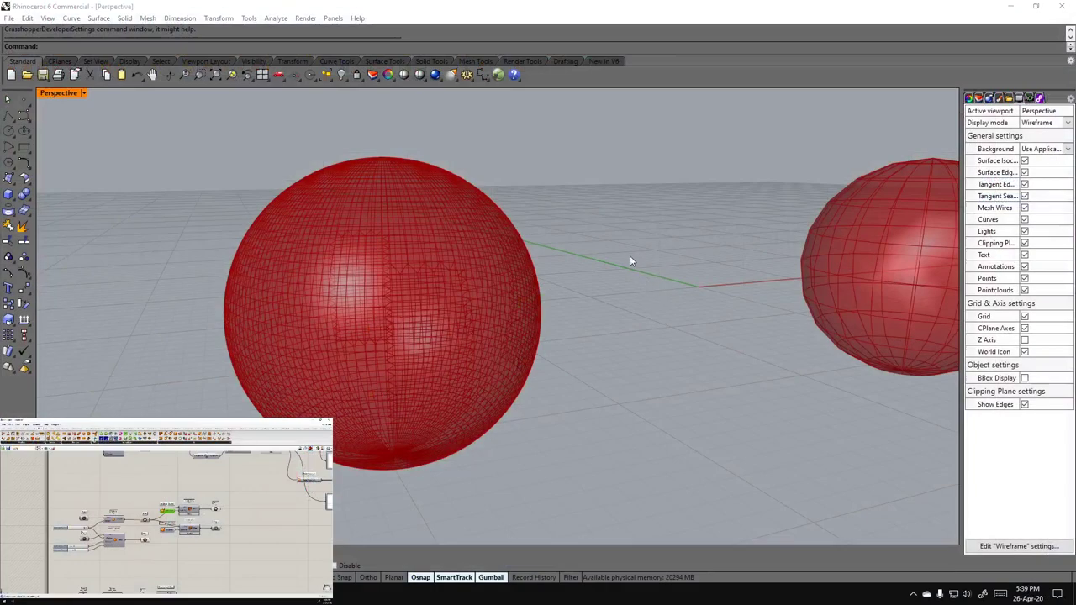
{"action": "scroll", "coordinate": [379, 292], "scroll_direction": "up", "scroll_amount": 5}
{"action": "scroll", "coordinate": [516, 208], "scroll_direction": "down", "scroll_amount": 5}
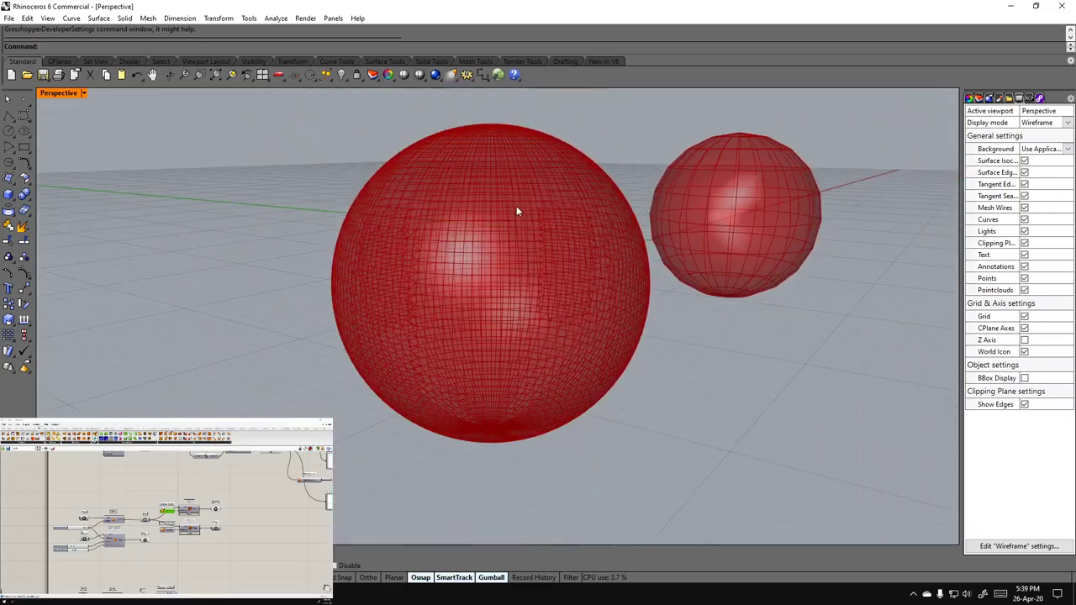
{"action": "right_click_drag", "start_coordinate": [516, 208], "coordinate": [536, 259]}
{"action": "scroll", "coordinate": [447, 290], "scroll_direction": "up", "scroll_amount": 5}
{"action": "right_click_drag", "start_coordinate": [508, 305], "coordinate": [477, 296]}
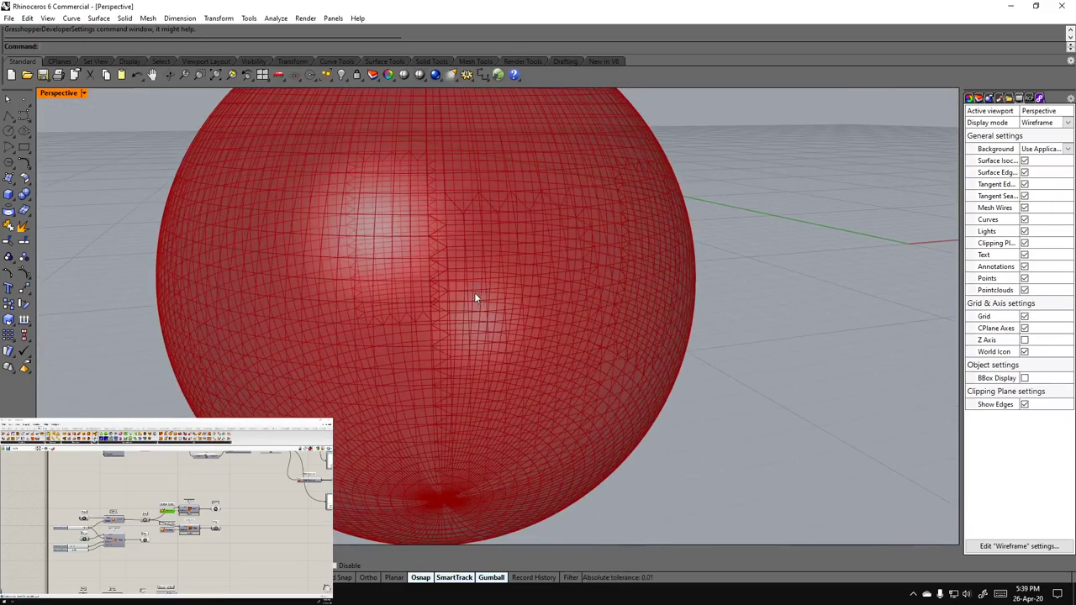
Swap the preview from the Speed mesh to the Quality mesh and view it beside the Mesh Sphere
{"action": "left_click_drag", "start_coordinate": [240, 535], "coordinate": [205, 495]}
{"action": "key", "text": "ctrl+q"}
{"action": "left_click", "coordinate": [312, 568]}
{"action": "right_click_drag", "start_coordinate": [420, 454], "coordinate": [672, 377]}
{"action": "right_click_drag", "start_coordinate": [822, 345], "coordinate": [516, 330]}
{"action": "right_click_drag", "start_coordinate": [613, 249], "coordinate": [633, 347]}
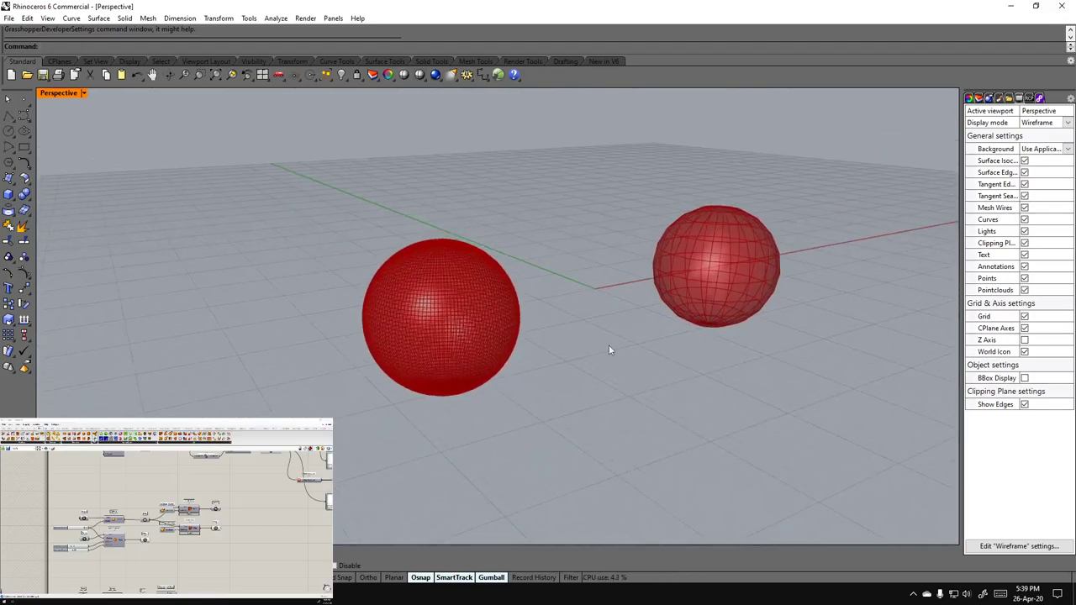
Set the Mesh Sphere's U Count to 59, increase its V Count, and compare its wires with the Quality mesh
{"action": "left_click_drag", "start_coordinate": [71, 550], "coordinate": [77, 550]}
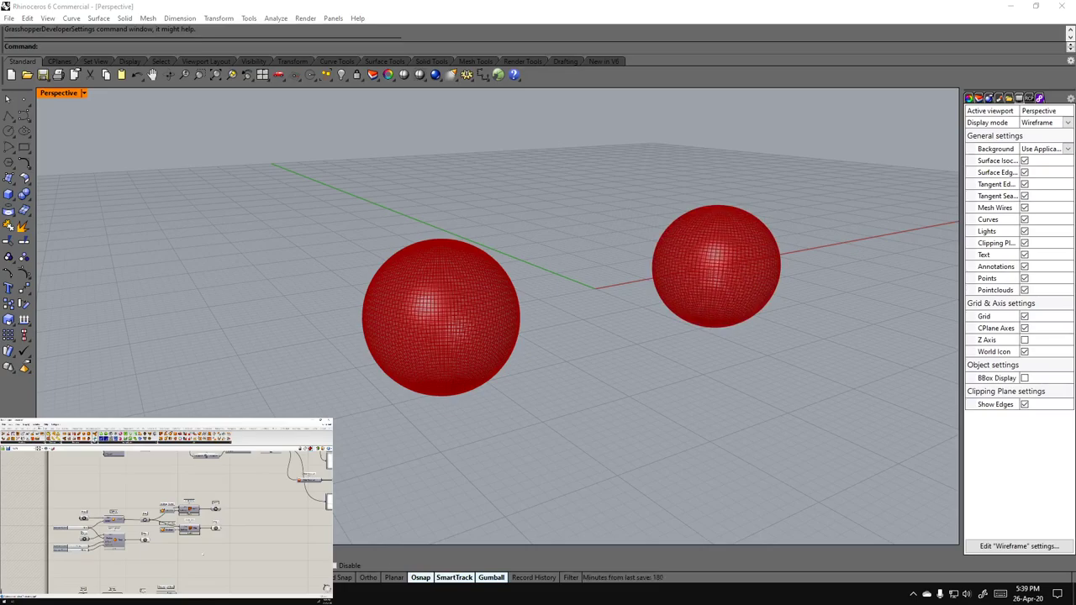
{"action": "right_click_drag", "start_coordinate": [379, 374], "coordinate": [130, 350]}
{"action": "right_click_drag", "start_coordinate": [541, 398], "coordinate": [906, 360]}
{"action": "right_click_drag", "start_coordinate": [552, 335], "coordinate": [506, 327]}
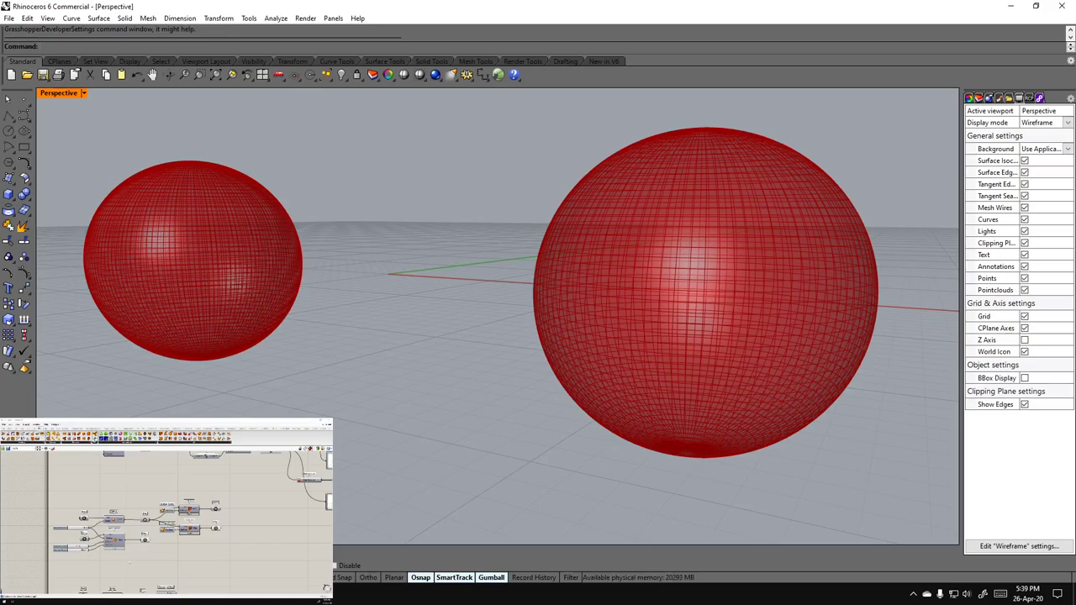
{"action": "right_click_drag", "start_coordinate": [356, 373], "coordinate": [450, 385]}
{"action": "scroll", "coordinate": [438, 328], "scroll_direction": "down", "scroll_amount": 5}
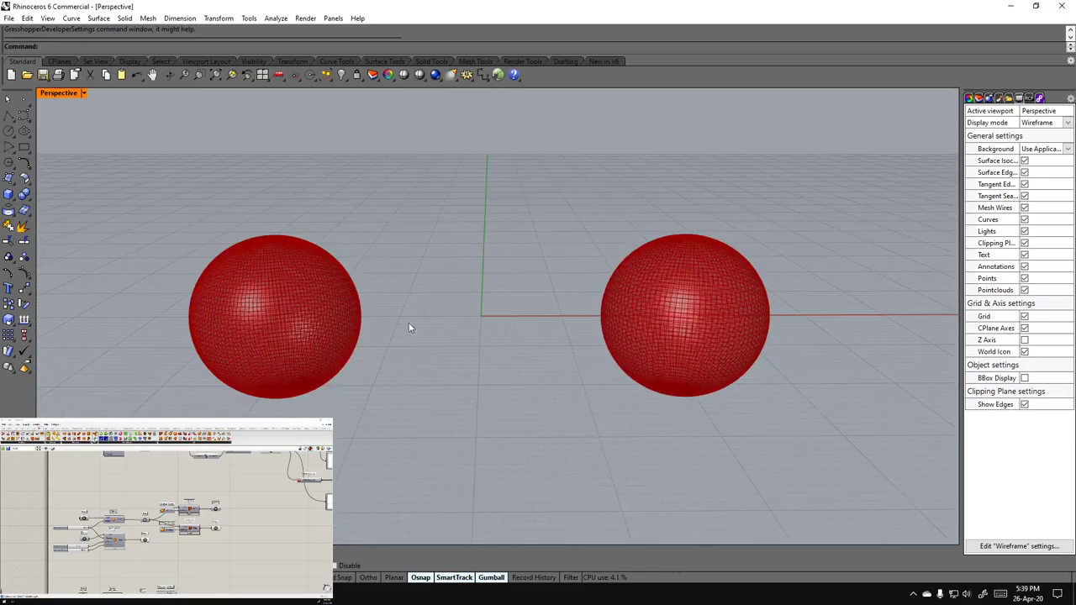
{"action": "scroll", "coordinate": [315, 306], "scroll_direction": "up", "scroll_amount": 5}
{"action": "scroll", "coordinate": [350, 325], "scroll_direction": "down", "scroll_amount": 5}
{"action": "scroll", "coordinate": [351, 324], "scroll_direction": "up", "scroll_amount": 5}
{"action": "right_click_drag", "start_coordinate": [364, 387], "coordinate": [438, 379]}
Compare the computation times of the Speed and Quality Mesh Brep components
{"action": "left_click", "coordinate": [215, 559]}
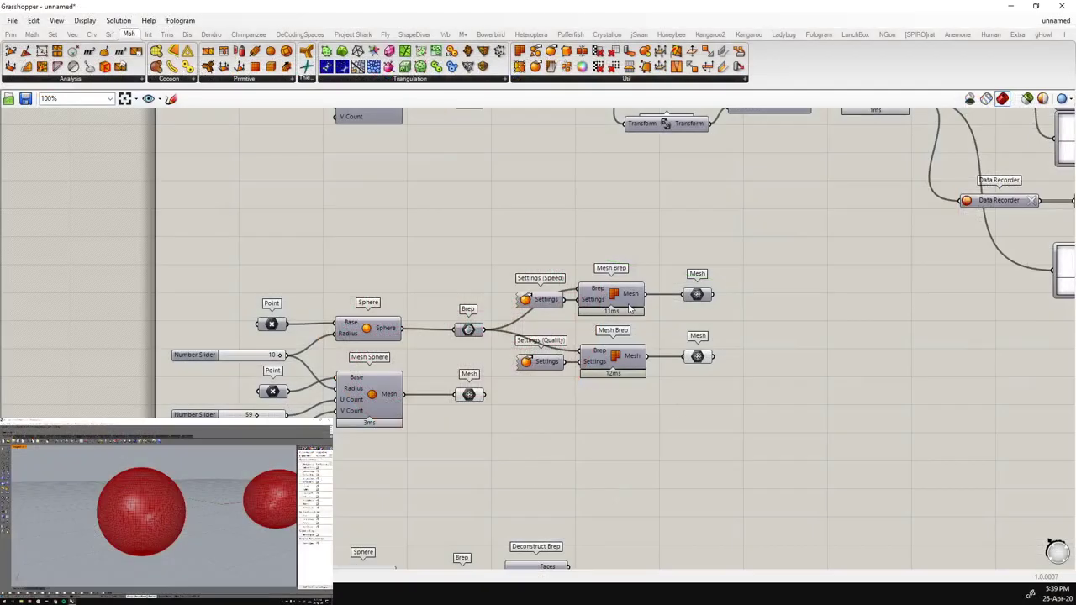
{"action": "left_click", "coordinate": [609, 309]}
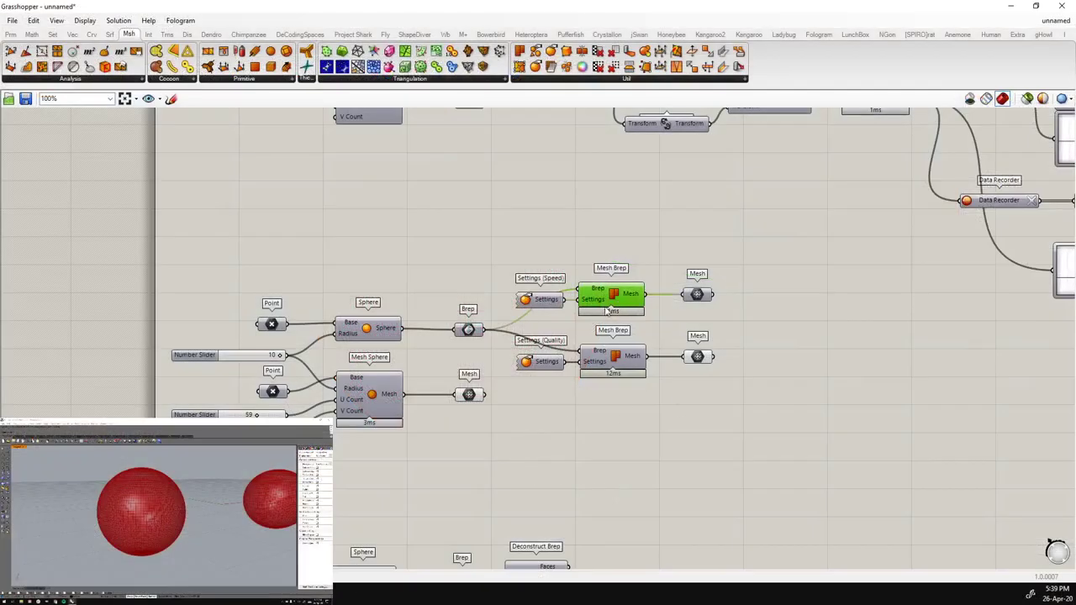
{"action": "left_click", "coordinate": [618, 360]}
{"action": "left_click", "coordinate": [615, 431]}
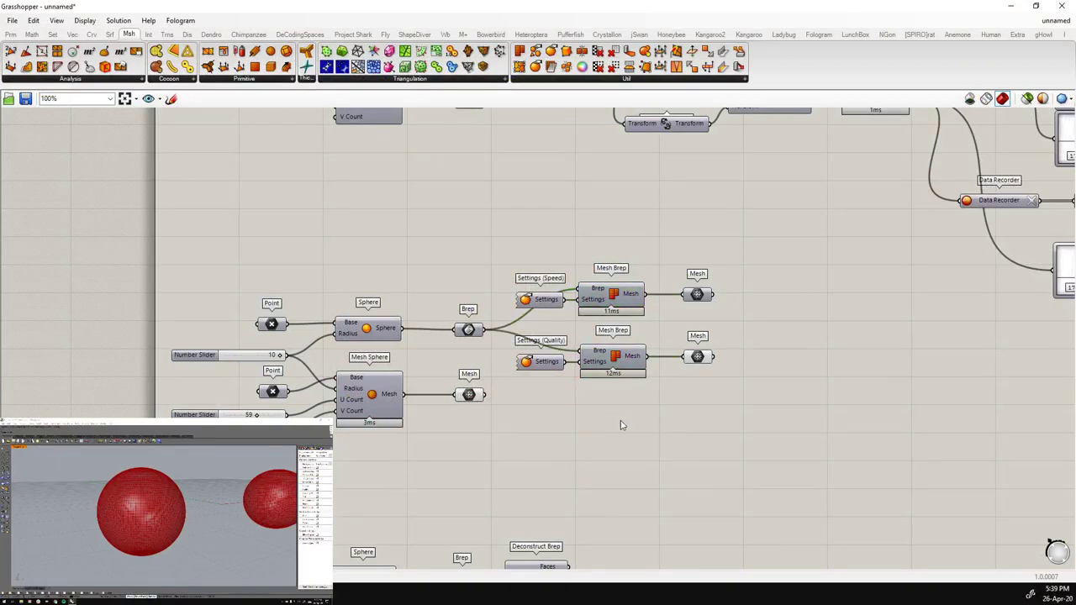
{"action": "right_click_drag", "start_coordinate": [637, 378], "coordinate": [613, 411]}
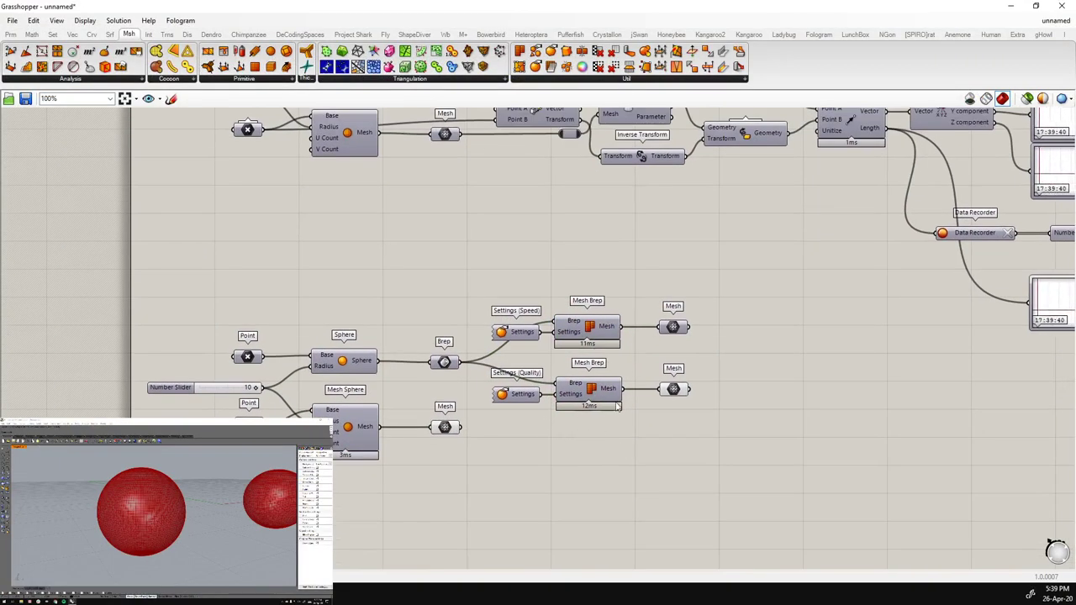
{"action": "scroll", "coordinate": [581, 450], "scroll_direction": "down", "scroll_amount": 2}
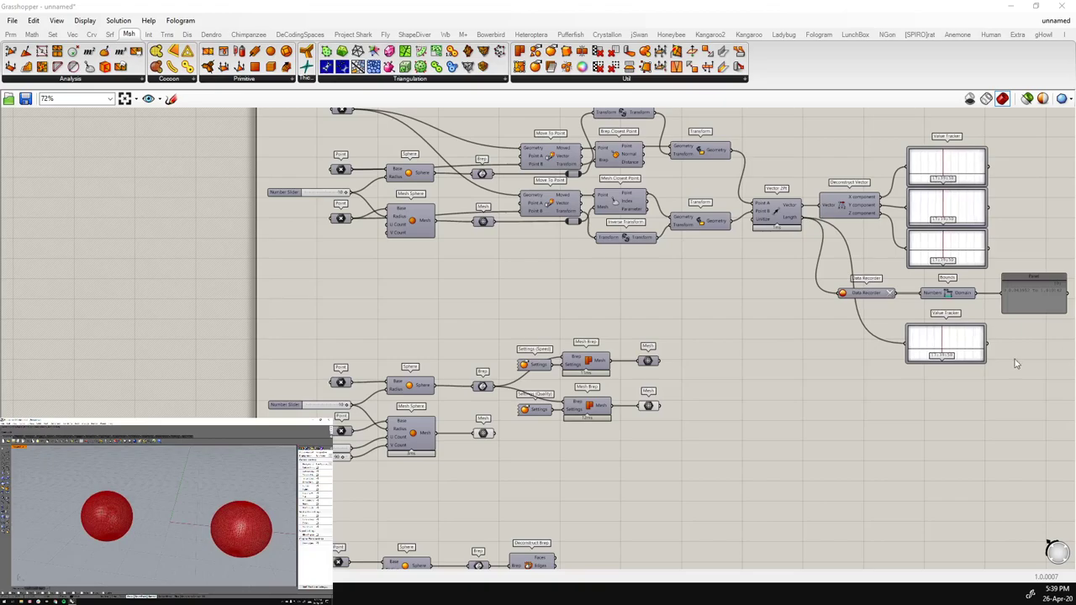
Turn off the Quality mesh preview and turn the Brep sphere's preview back on
{"action": "left_click", "coordinate": [647, 405]}
{"action": "scroll", "coordinate": [660, 392], "scroll_direction": "up", "scroll_amount": 2}
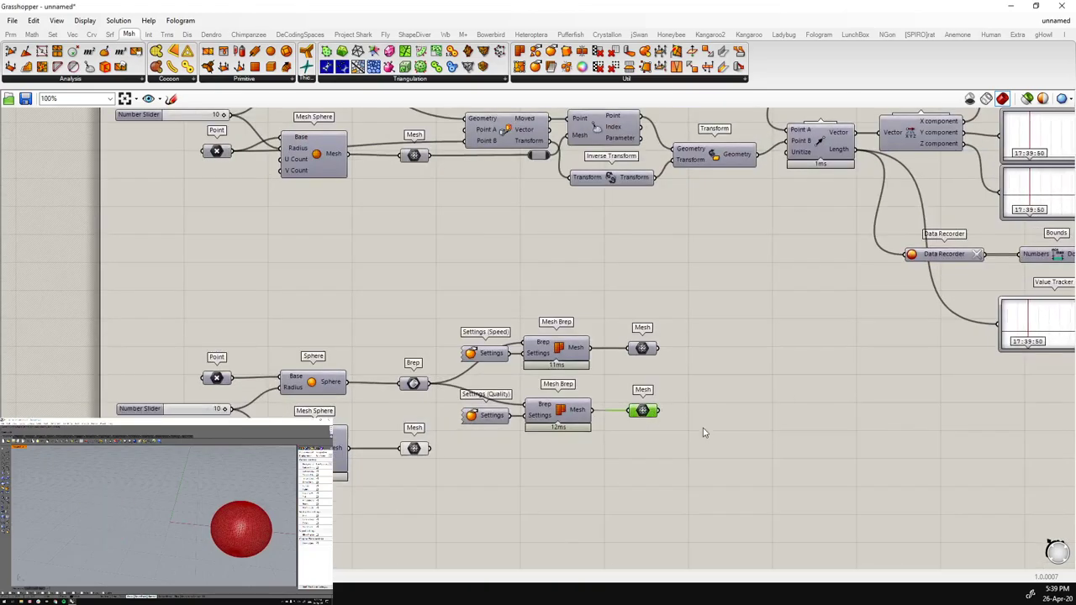
{"action": "left_click", "coordinate": [415, 385]}
{"action": "left_click", "coordinate": [877, 432]}
Examine the Brep sphere's smooth surface and seam from several angles in the Rhino viewport
{"action": "right_click_drag", "start_coordinate": [414, 364], "coordinate": [576, 344]}
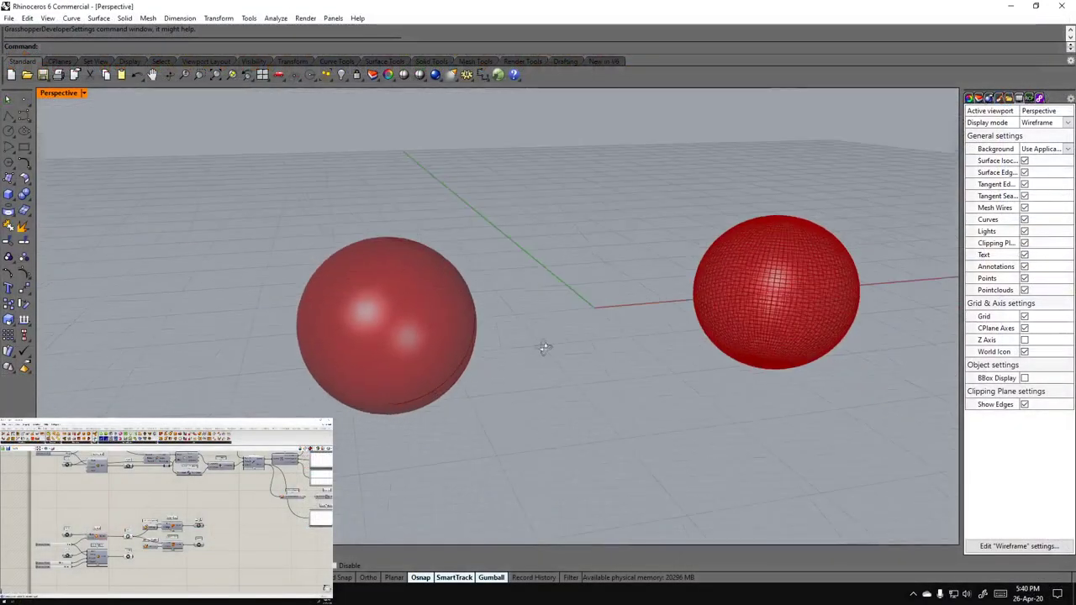
{"action": "scroll", "coordinate": [398, 333], "scroll_direction": "up", "scroll_amount": 5}
{"action": "right_click_drag", "start_coordinate": [398, 333], "coordinate": [482, 335]}
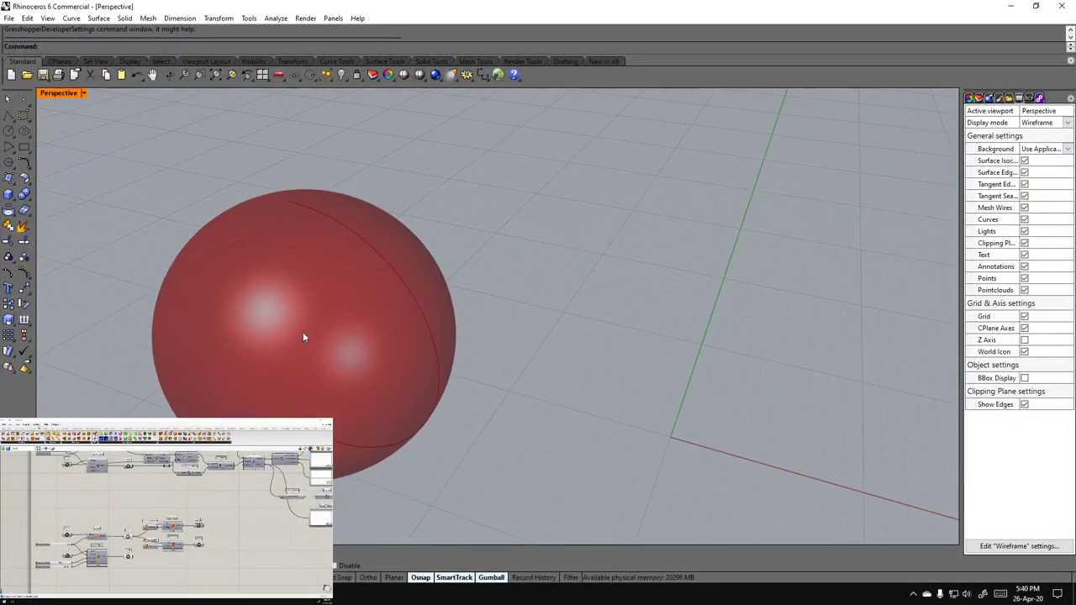
{"action": "right_click_drag", "start_coordinate": [299, 333], "coordinate": [475, 327], "text": "shift"}
{"action": "scroll", "coordinate": [475, 327], "scroll_direction": "up", "scroll_amount": 3}
{"action": "scroll", "coordinate": [521, 237], "scroll_direction": "down", "scroll_amount": 3}
{"action": "right_click_drag", "start_coordinate": [551, 314], "coordinate": [535, 271], "text": "shift"}
{"action": "scroll", "coordinate": [534, 268], "scroll_direction": "up", "scroll_amount": 3}
{"action": "right_click_drag", "start_coordinate": [533, 345], "coordinate": [514, 291]}
{"action": "right_click_drag", "start_coordinate": [498, 182], "coordinate": [519, 288], "text": "shift"}
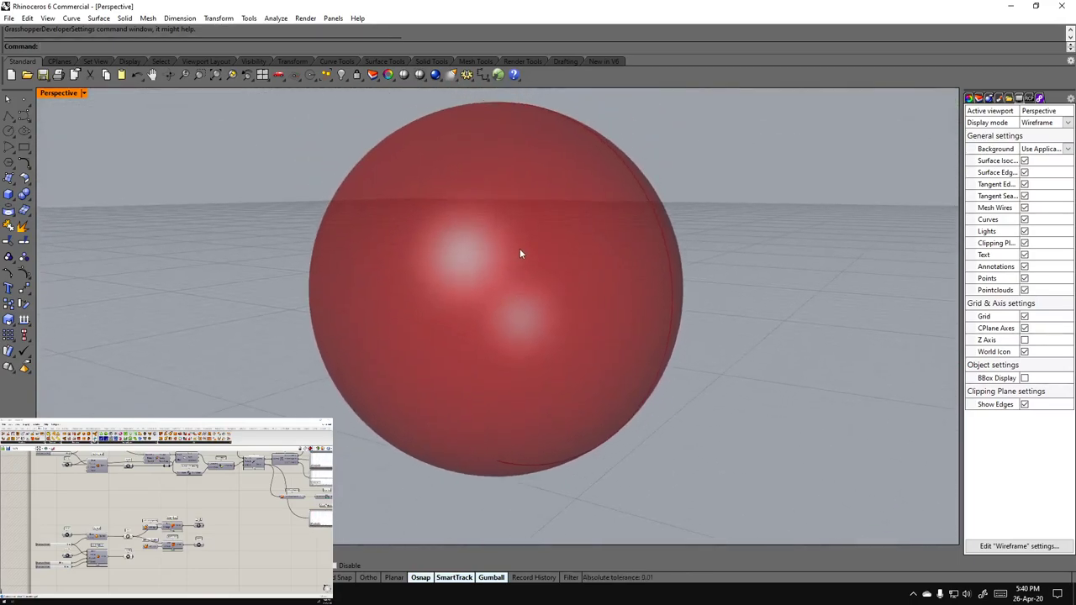
{"action": "scroll", "coordinate": [520, 248], "scroll_direction": "down", "scroll_amount": 2}
{"action": "right_click_drag", "start_coordinate": [517, 243], "coordinate": [519, 272]}
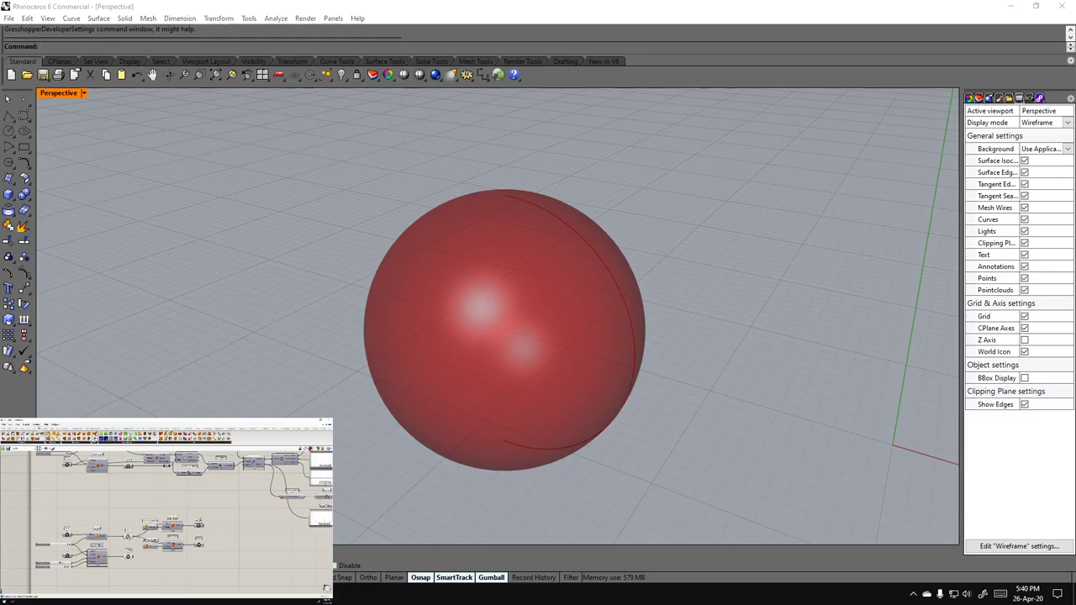
Bake the Brep parameter's sphere from the meshing definition into Rhino
{"action": "right_click", "coordinate": [127, 529]}
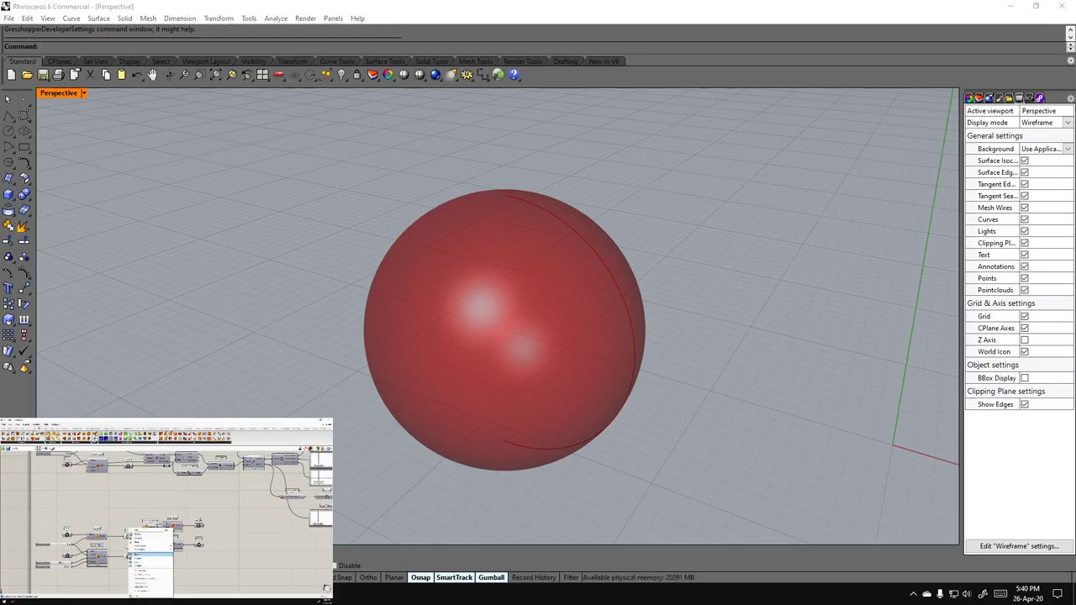
{"action": "left_click", "coordinate": [147, 539]}
{"action": "left_click", "coordinate": [140, 576]}
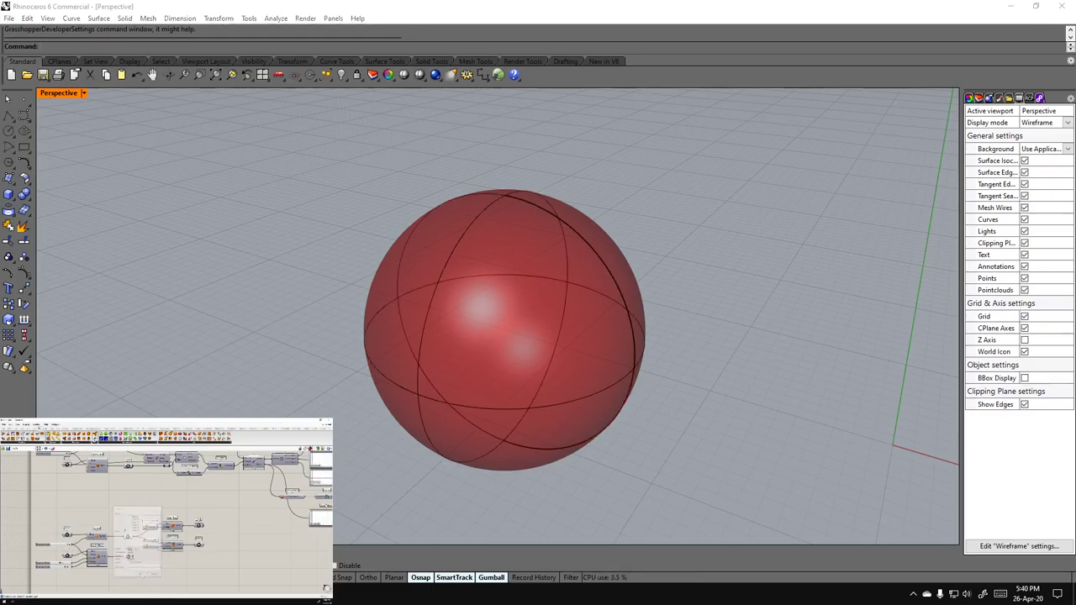
Run the What command on the baked sphere and read its geometry, edge tally and render mesh description
{"action": "left_click", "coordinate": [584, 245]}
{"action": "right_click_drag", "start_coordinate": [590, 296], "coordinate": [566, 418]}
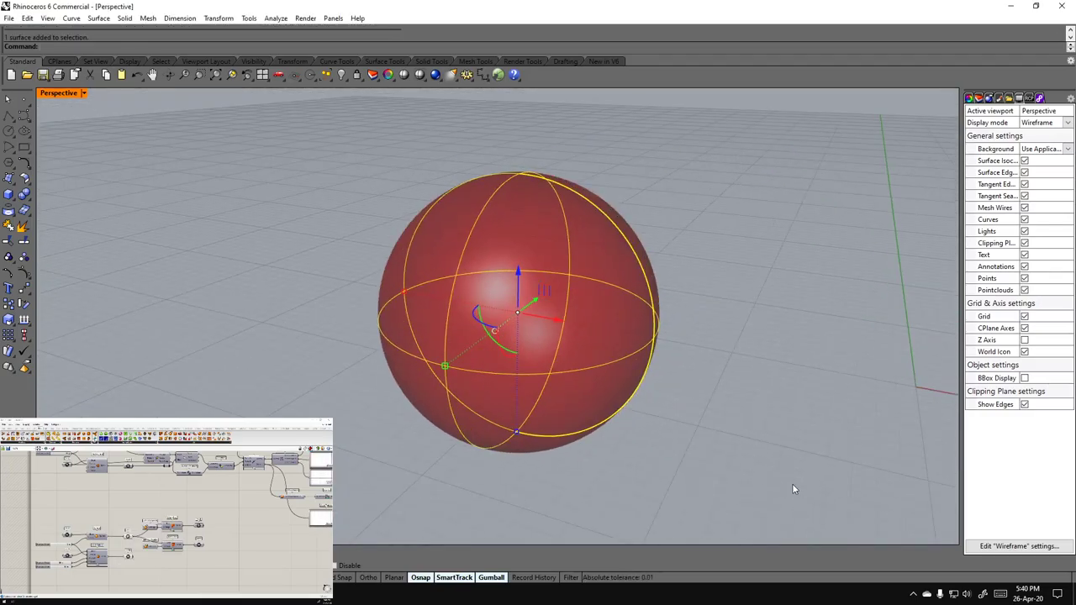
{"action": "key", "text": "Return"}
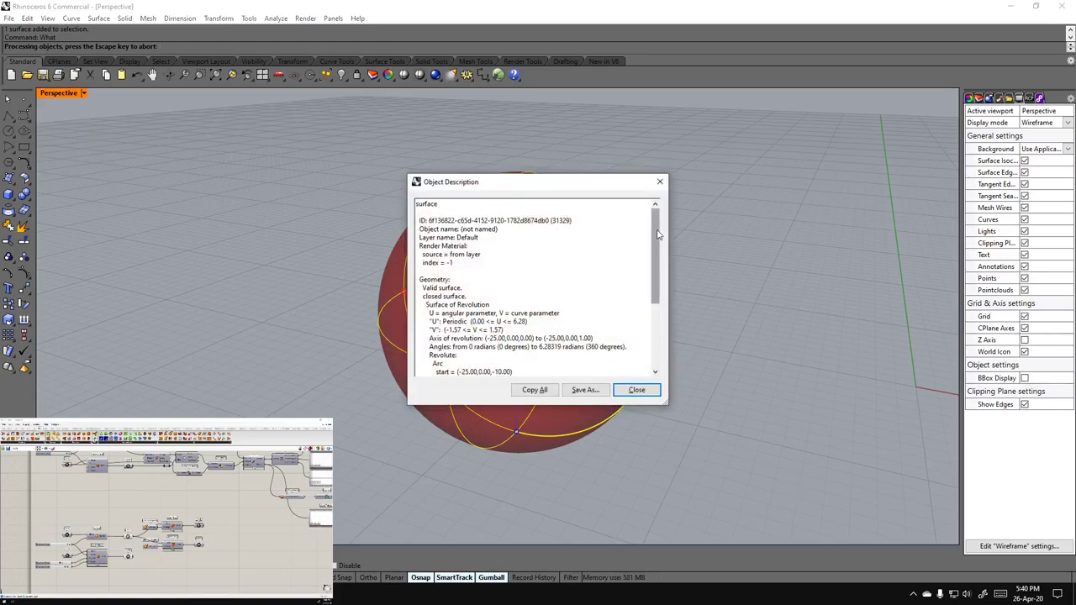
{"action": "scroll", "coordinate": [652, 231], "scroll_direction": "down", "scroll_amount": 1}
{"action": "left_click_drag", "start_coordinate": [657, 234], "coordinate": [650, 303]}
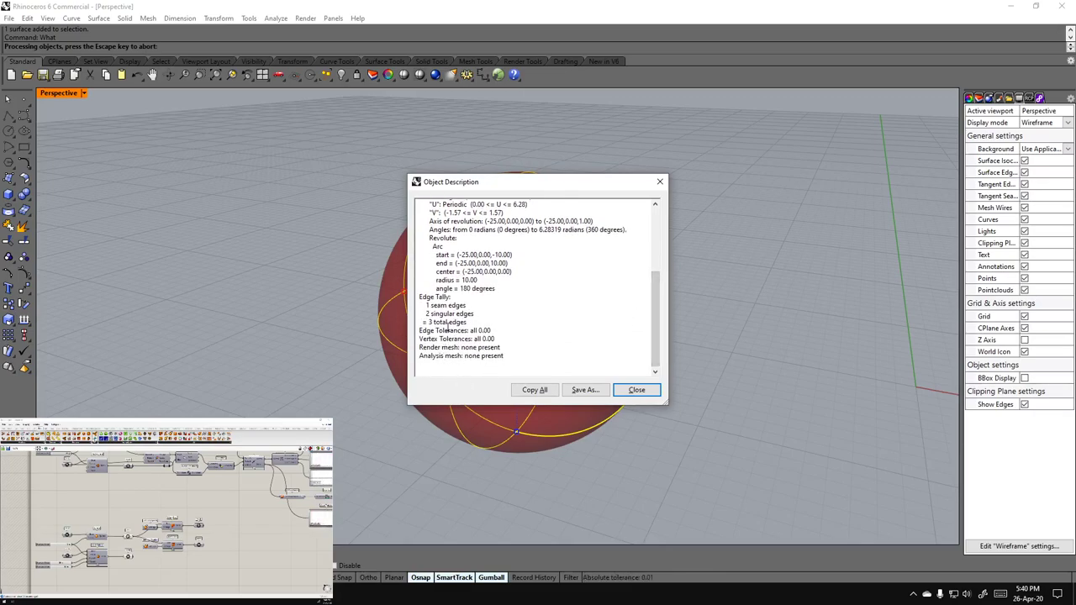
{"action": "scroll", "coordinate": [447, 327], "scroll_direction": "up", "scroll_amount": 5}
{"action": "scroll", "coordinate": [446, 322], "scroll_direction": "down", "scroll_amount": 4}
{"action": "left_click", "coordinate": [660, 182]}
Switch the Perspective viewport to Shaded display and run What on the baked sphere again
{"action": "left_click", "coordinate": [83, 96]}
{"action": "left_click", "coordinate": [79, 135]}
{"action": "left_click", "coordinate": [513, 308]}
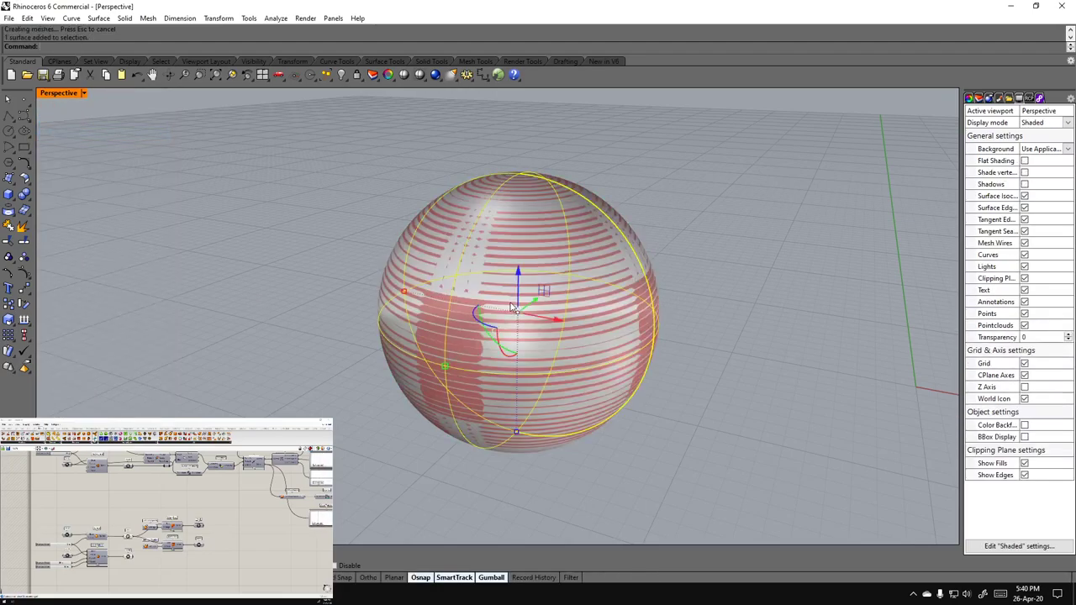
{"action": "type", "text": "What"}
{"action": "key", "text": "Return"}
Examine the render mesh entry and the surface geometry details in the sphere's object description
{"action": "scroll", "coordinate": [590, 291], "scroll_direction": "down", "scroll_amount": 5}
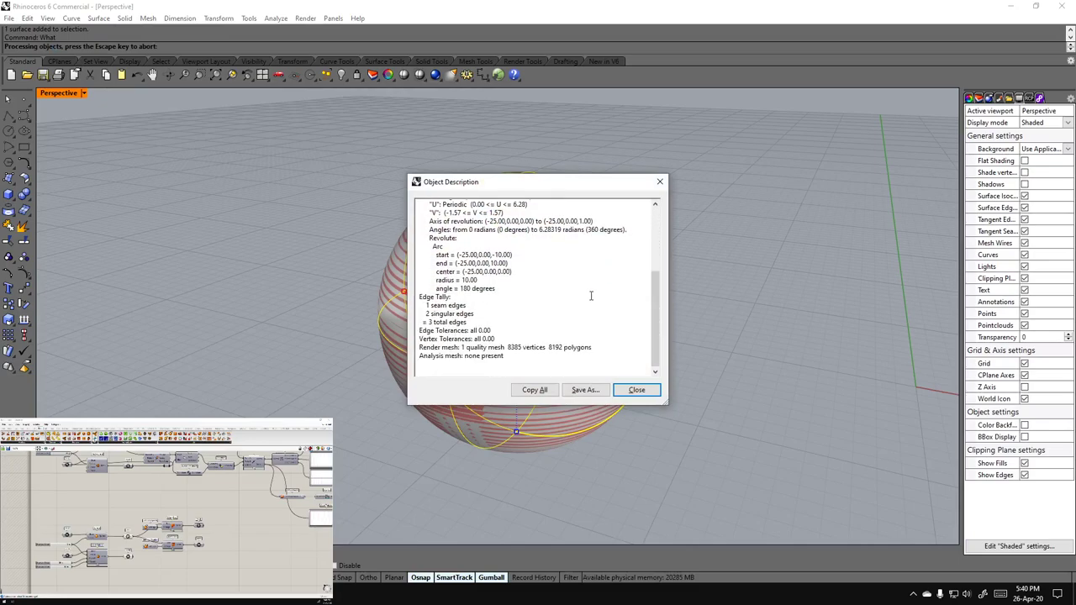
{"action": "left_click_drag", "start_coordinate": [419, 347], "coordinate": [591, 348]}
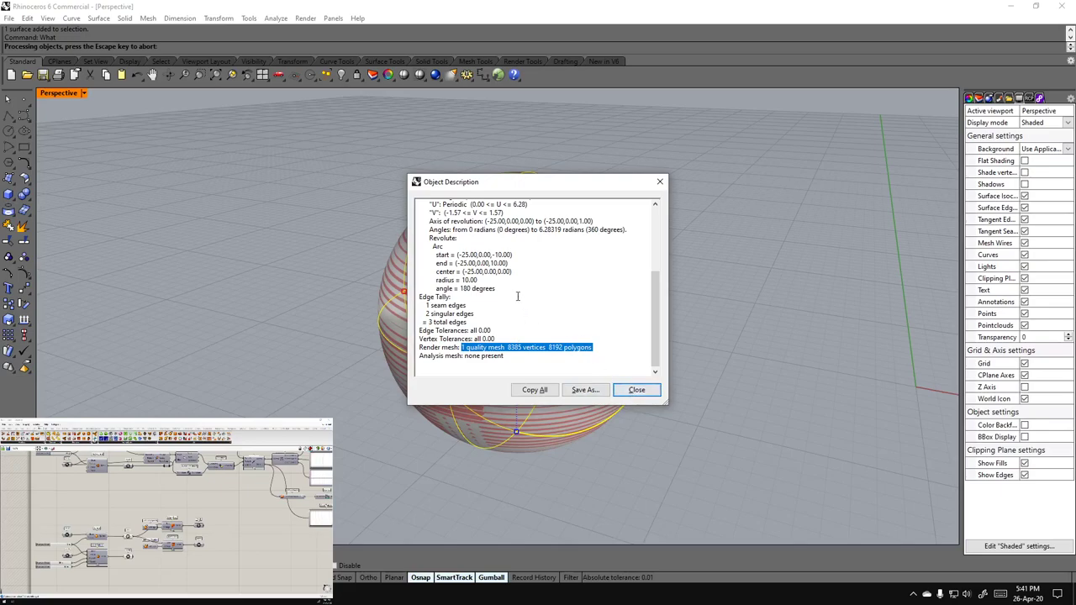
{"action": "scroll", "coordinate": [516, 296], "scroll_direction": "up", "scroll_amount": 4}
{"action": "mouse_move", "coordinate": [464, 283]}
{"action": "left_mouse_down"}
{"action": "mouse_move", "coordinate": [423, 281]}
{"action": "mouse_move", "coordinate": [468, 290]}
{"action": "left_mouse_up"}
{"action": "left_click", "coordinate": [488, 338]}
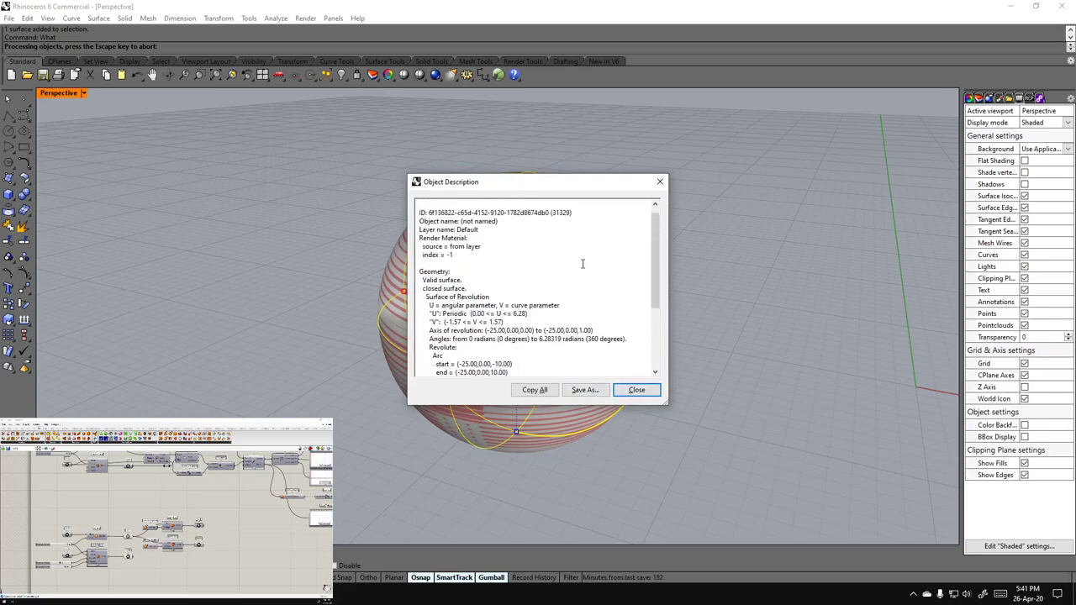
{"action": "scroll", "coordinate": [517, 276], "scroll_direction": "down", "scroll_amount": 4}
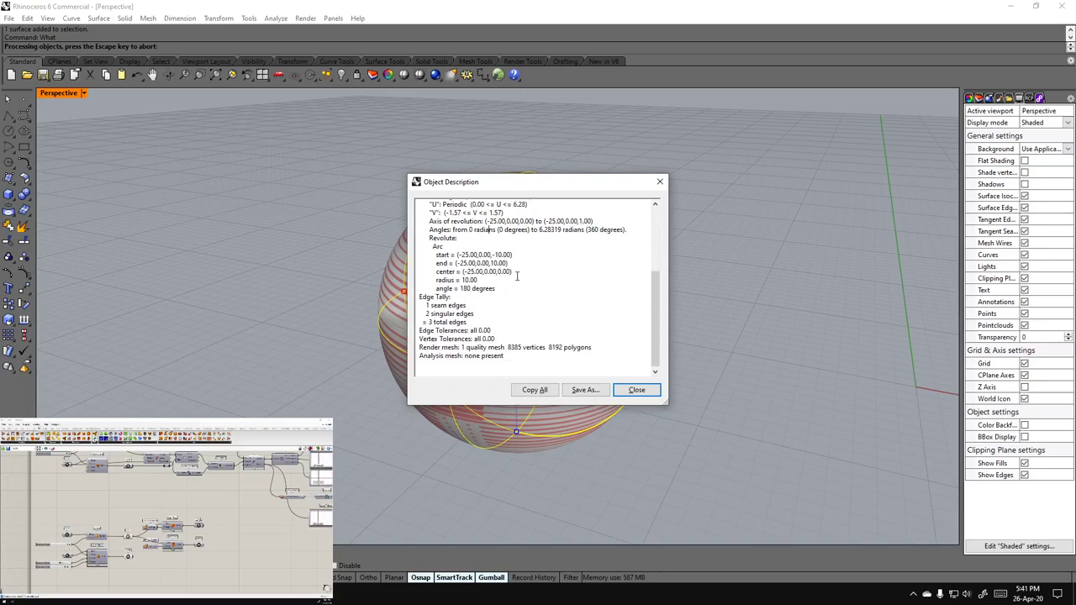
Highlight the render mesh entry in the sphere's object description, read through the description, close it and deselect the sphere
{"action": "left_click_drag", "start_coordinate": [462, 348], "coordinate": [594, 351]}
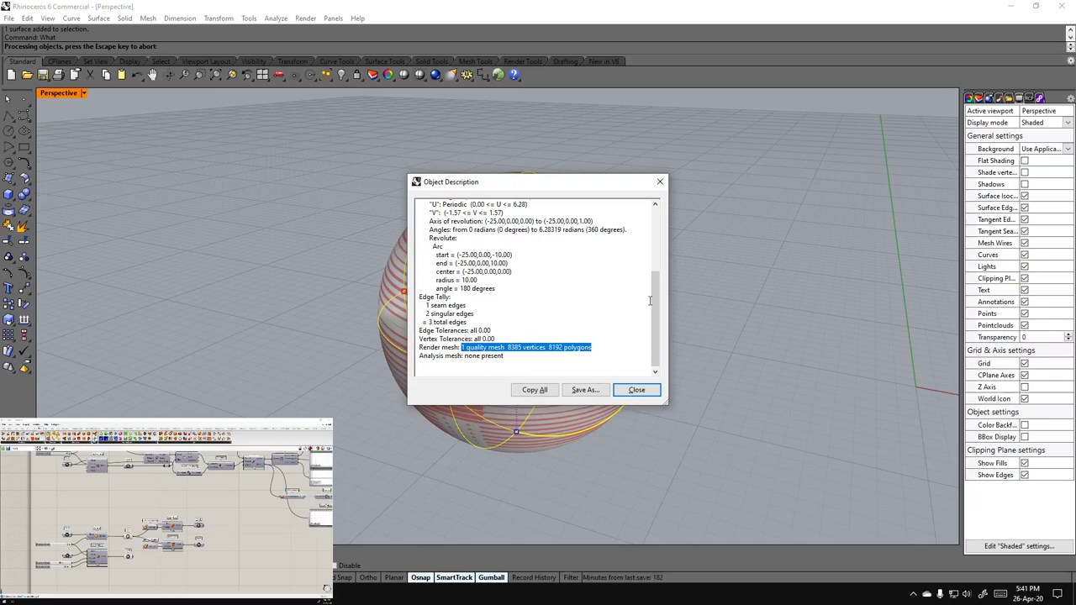
{"action": "scroll", "coordinate": [574, 311], "scroll_direction": "up", "scroll_amount": 6}
{"action": "scroll", "coordinate": [438, 327], "scroll_direction": "down", "scroll_amount": 6}
{"action": "left_click", "coordinate": [634, 393]}
{"action": "right_click_drag", "start_coordinate": [640, 399], "coordinate": [681, 395]}
{"action": "left_click", "coordinate": [764, 415]}
{"action": "scroll", "coordinate": [554, 244], "scroll_direction": "down", "scroll_amount": 6}
{"action": "scroll", "coordinate": [508, 269], "scroll_direction": "up", "scroll_amount": 6}
{"action": "right_click_drag", "start_coordinate": [549, 346], "coordinate": [615, 320]}
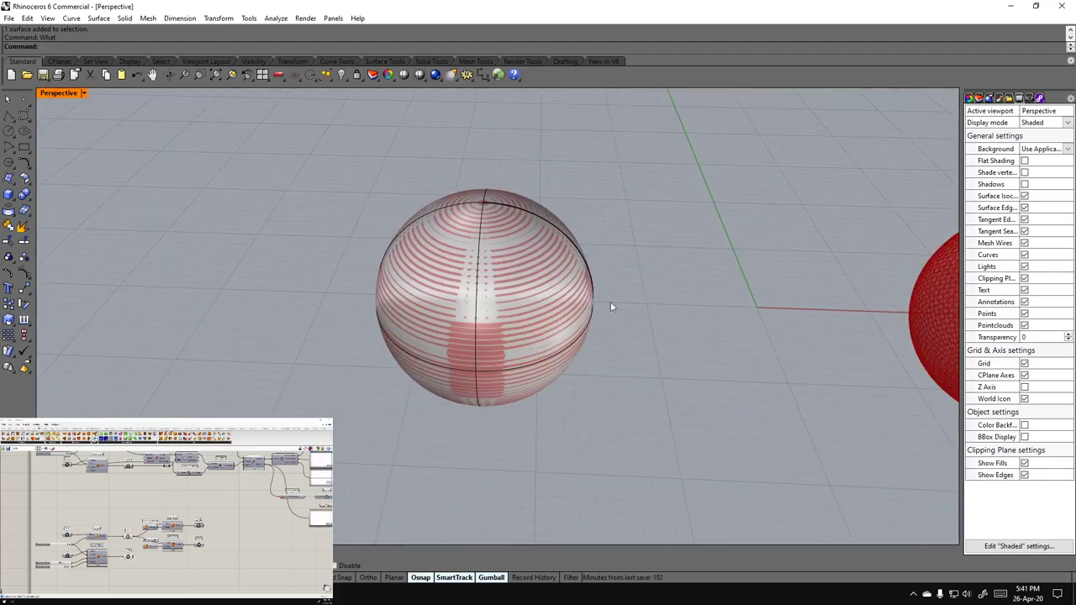
Turn off the preview of the Brep parameter in the Grasshopper meshing definition so only the baked sphere is shown there
{"action": "left_click", "coordinate": [542, 263]}
{"action": "left_click", "coordinate": [201, 564]}
{"action": "left_click", "coordinate": [128, 537]}
{"action": "key", "text": "ctrl+q"}
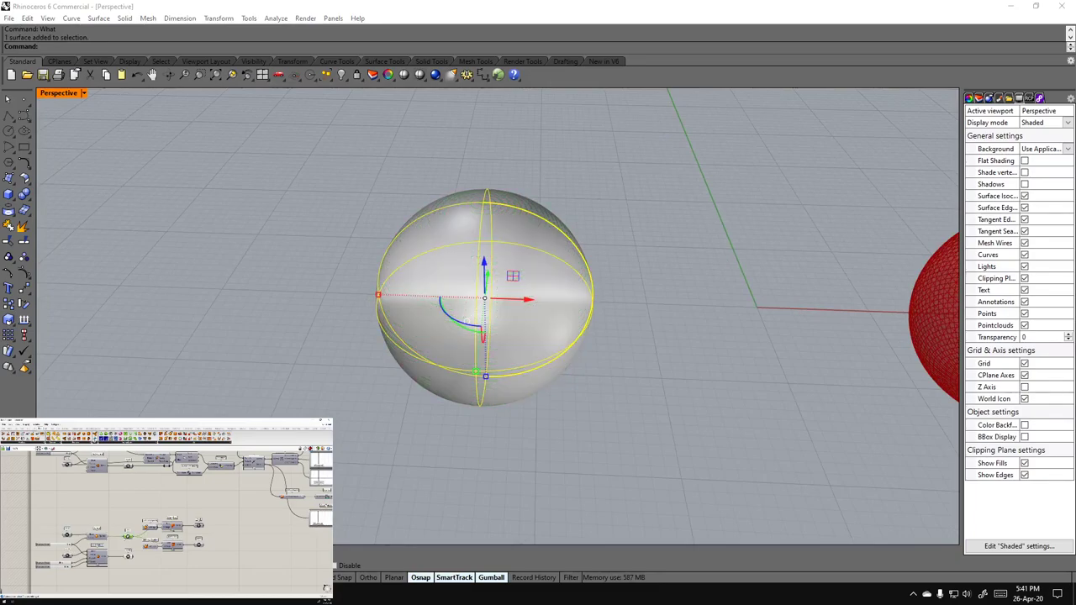
{"action": "left_click", "coordinate": [419, 411]}
{"action": "right_click_drag", "start_coordinate": [495, 432], "coordinate": [274, 420]}
{"action": "right_click_drag", "start_coordinate": [574, 386], "coordinate": [520, 331]}
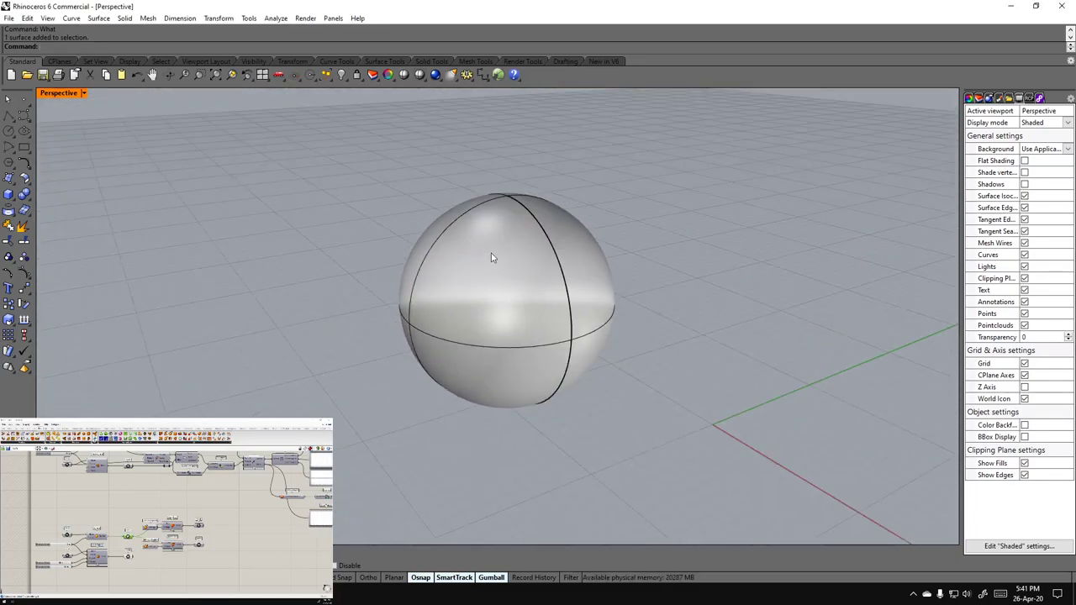
Examine the baked sphere's shaded surface and isocurves beside the red mesh sphere preview from several angles
{"action": "scroll", "coordinate": [492, 257], "scroll_direction": "down", "scroll_amount": 8}
{"action": "right_click_drag", "start_coordinate": [473, 273], "coordinate": [611, 338]}
{"action": "right_click_drag", "start_coordinate": [559, 359], "coordinate": [392, 353]}
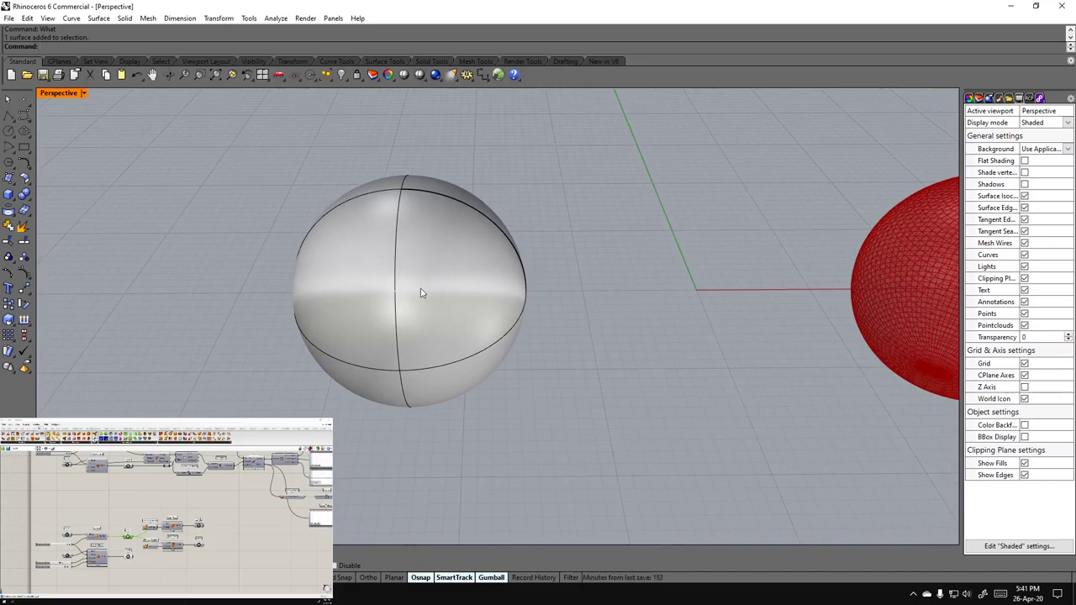
{"action": "scroll", "coordinate": [379, 376], "scroll_direction": "down", "scroll_amount": 2}
{"action": "right_click_drag", "start_coordinate": [467, 379], "coordinate": [733, 328]}
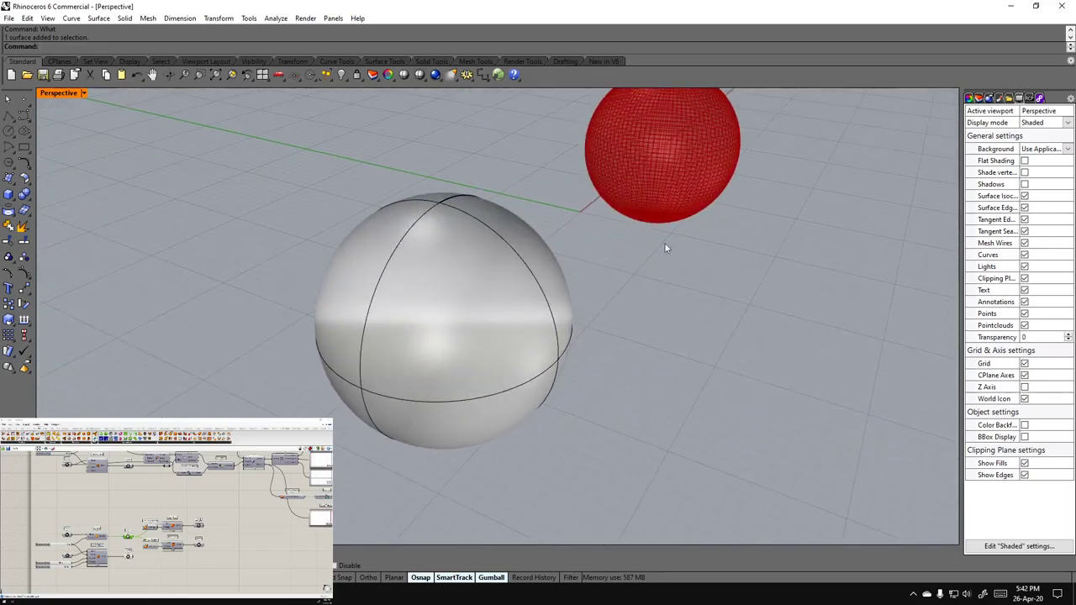
{"action": "left_click", "coordinate": [258, 556]}
{"action": "scroll", "coordinate": [258, 556], "scroll_direction": "down", "scroll_amount": 3}
{"action": "scroll", "coordinate": [192, 575], "scroll_direction": "up", "scroll_amount": 3}
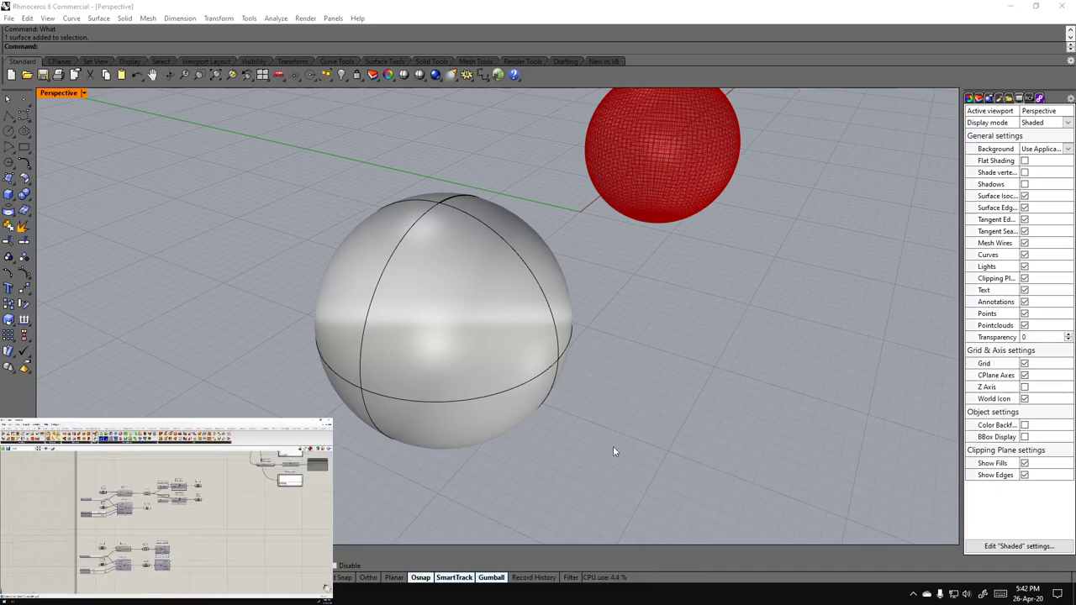
{"action": "right_click_drag", "start_coordinate": [617, 453], "coordinate": [595, 394]}
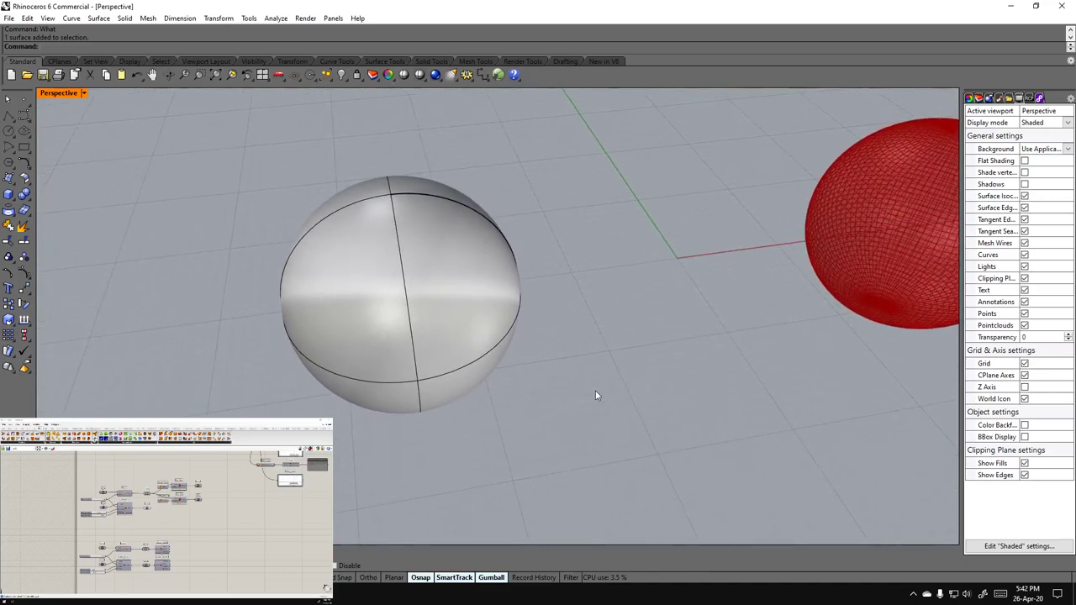
{"action": "right_click_drag", "start_coordinate": [126, 577], "coordinate": [125, 557]}
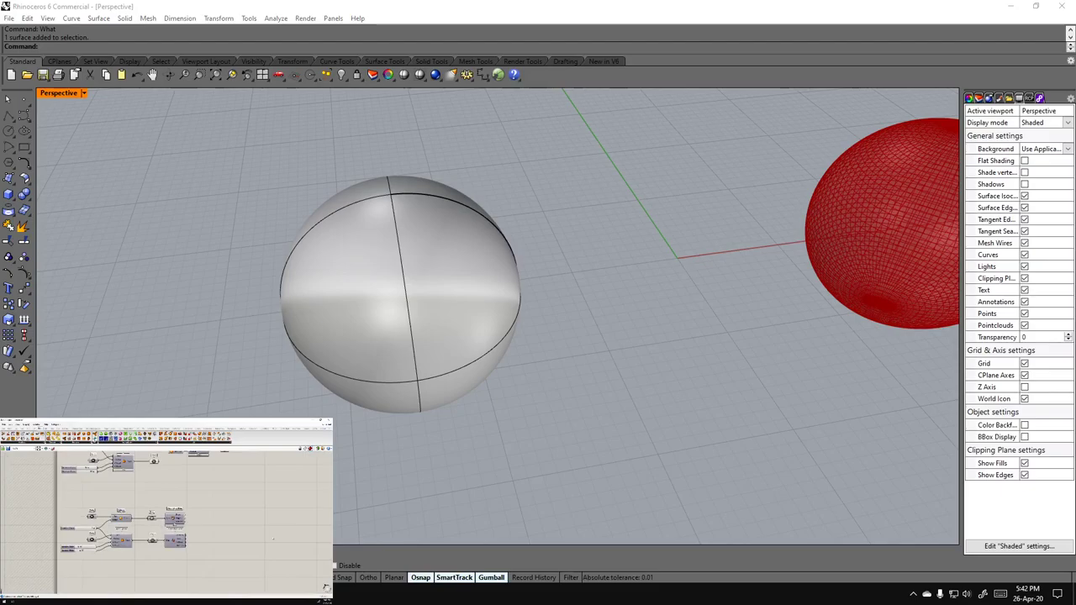
Select the baked Brep sphere to inspect its surface curves against the mesh sphere's wires, and clear the selection
{"action": "left_click", "coordinate": [438, 328]}
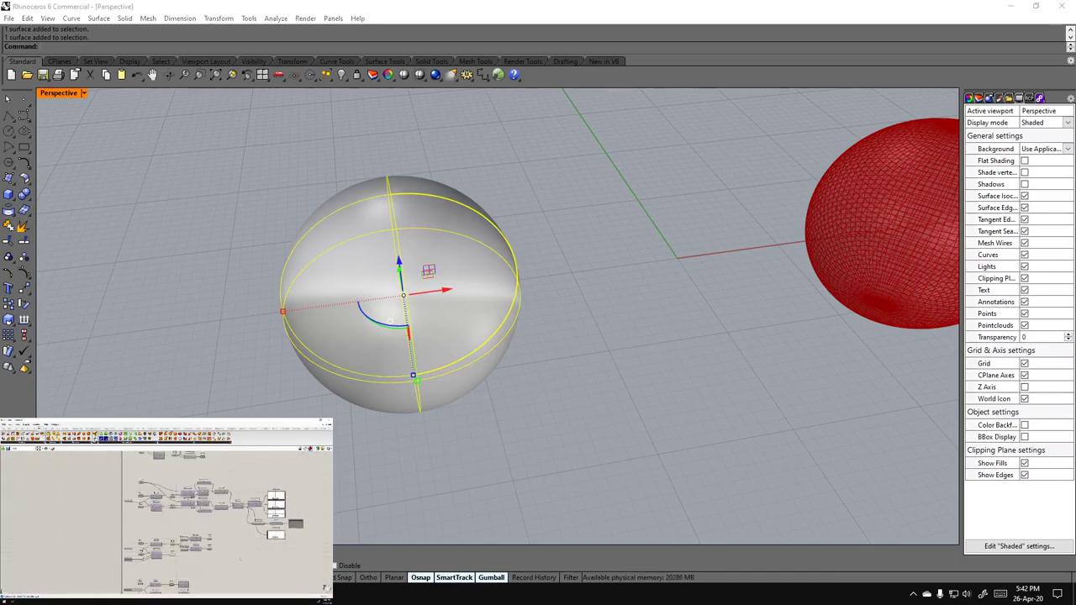
{"action": "scroll", "coordinate": [521, 290], "scroll_direction": "down", "scroll_amount": 2}
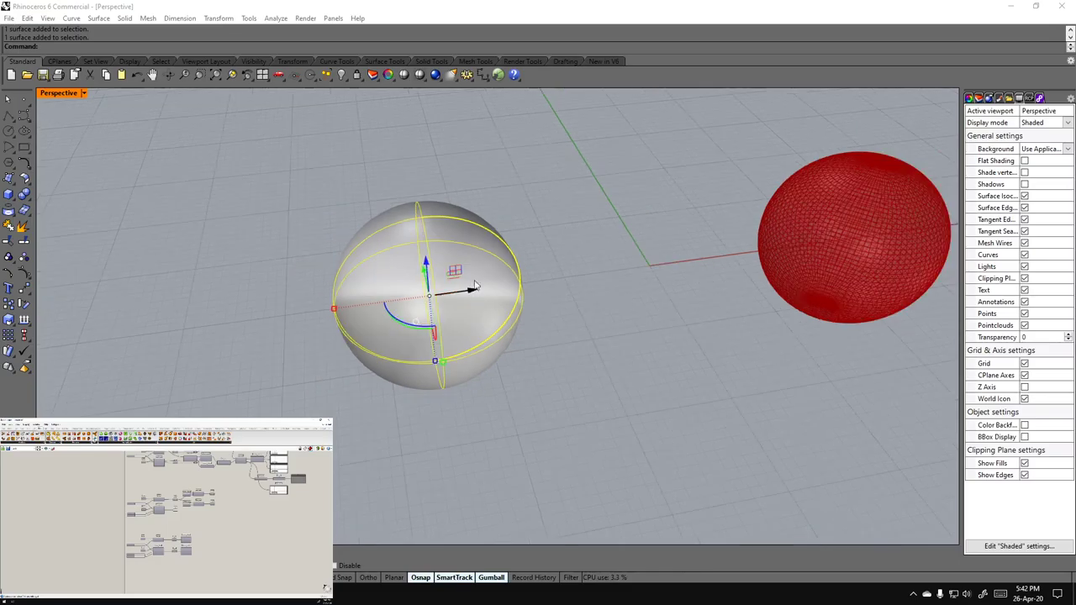
{"action": "scroll", "coordinate": [894, 217], "scroll_direction": "up", "scroll_amount": 4}
{"action": "right_click_drag", "start_coordinate": [505, 309], "coordinate": [839, 244]}
{"action": "right_click_drag", "start_coordinate": [766, 315], "coordinate": [646, 233]}
{"action": "right_click_drag", "start_coordinate": [591, 257], "coordinate": [615, 329]}
{"action": "left_click", "coordinate": [682, 329]}
{"action": "left_click", "coordinate": [412, 315]}
{"action": "left_click", "coordinate": [788, 427]}
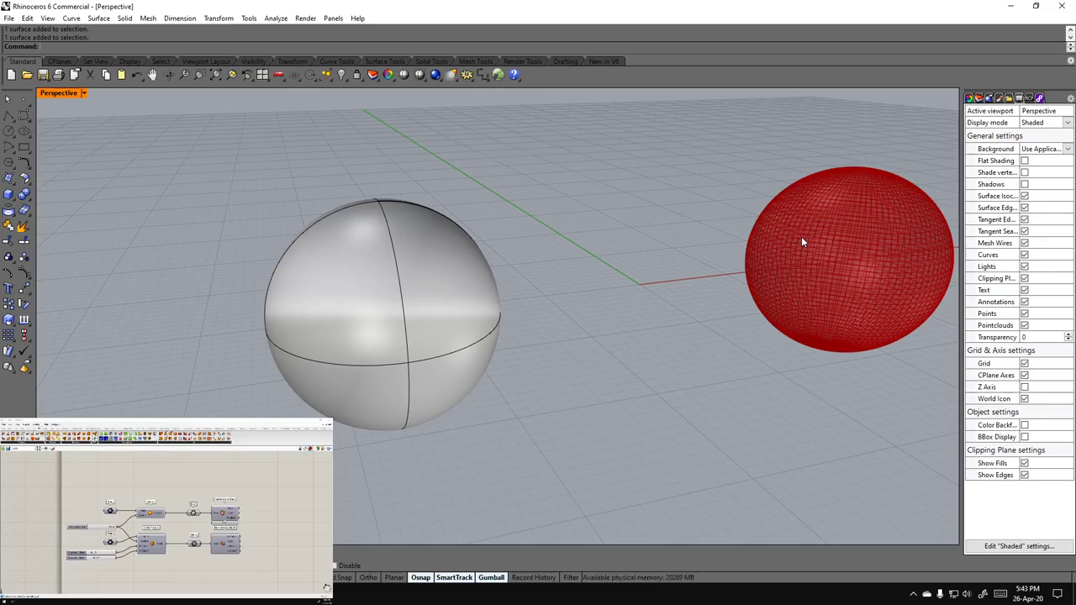
Compare the smooth Brep sphere with the faceted mesh sphere from low, high and close viewpoints in the Perspective viewport
{"action": "right_click_drag", "start_coordinate": [432, 326], "coordinate": [350, 324]}
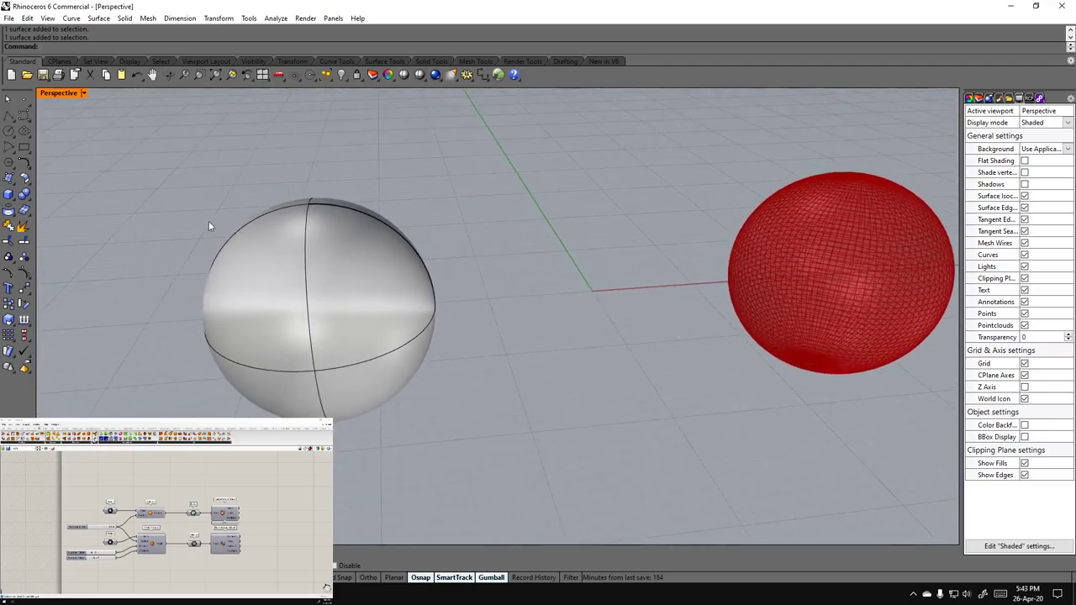
{"action": "mouse_move", "coordinate": [376, 392]}
{"action": "right_mouse_down"}
{"action": "mouse_move", "coordinate": [348, 341]}
{"action": "mouse_move", "coordinate": [371, 400]}
{"action": "right_mouse_up"}
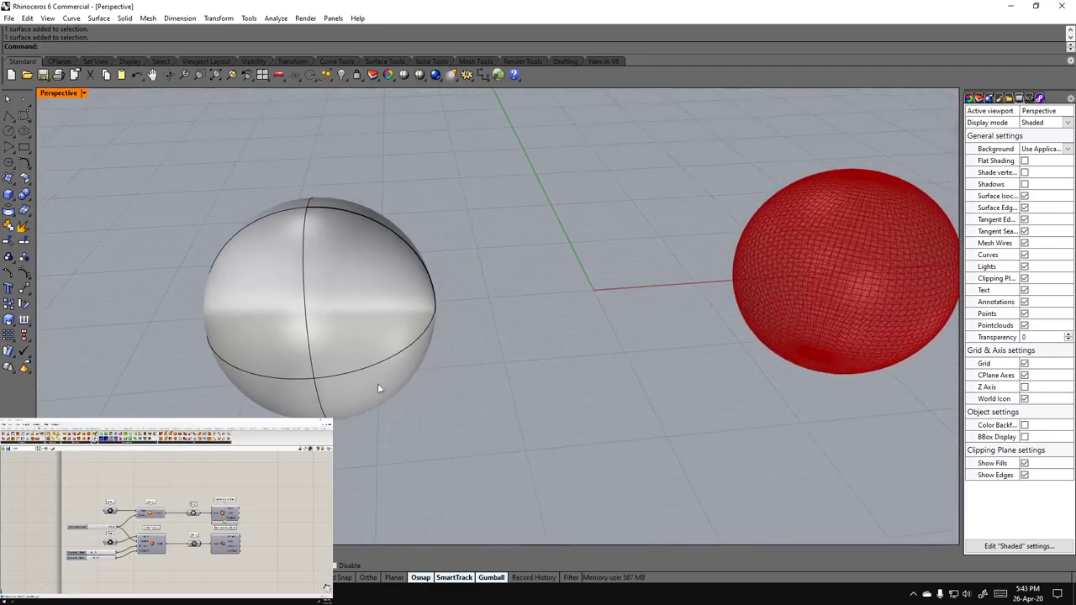
{"action": "right_click_drag", "start_coordinate": [147, 299], "coordinate": [438, 387]}
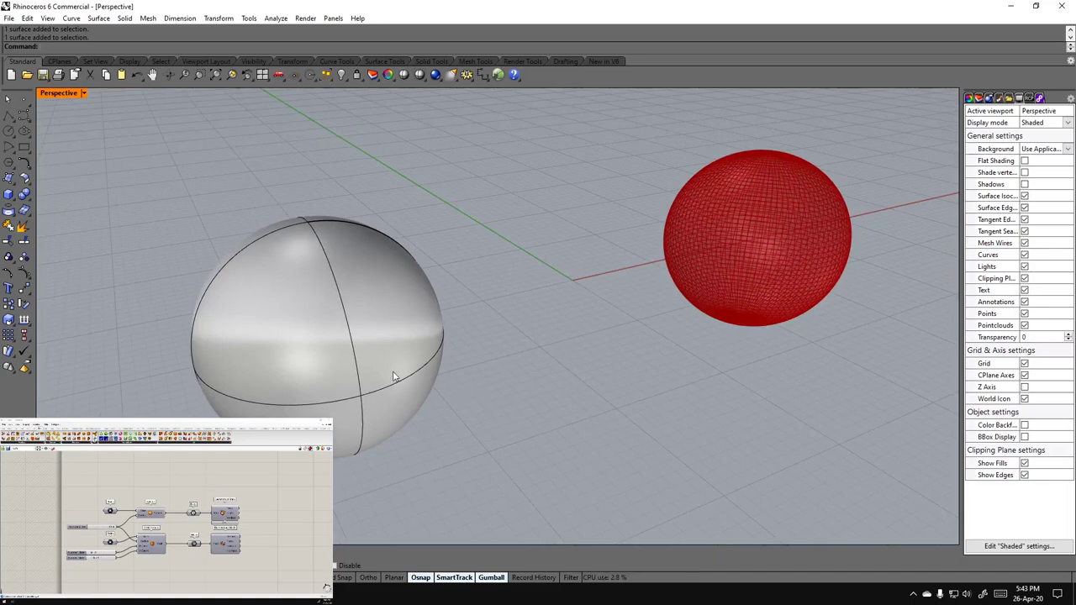
{"action": "right_click_drag", "start_coordinate": [463, 380], "coordinate": [492, 367]}
{"action": "left_click", "coordinate": [379, 354]}
{"action": "left_click", "coordinate": [468, 426]}
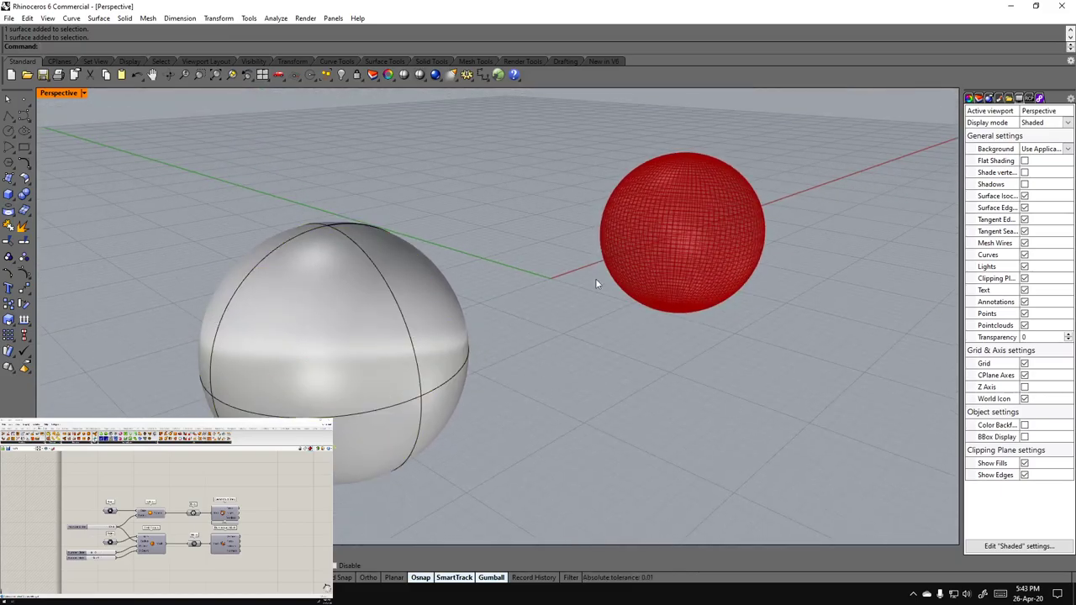
{"action": "scroll", "coordinate": [298, 369], "scroll_direction": "down", "scroll_amount": 2}
{"action": "scroll", "coordinate": [294, 365], "scroll_direction": "up", "scroll_amount": 3}
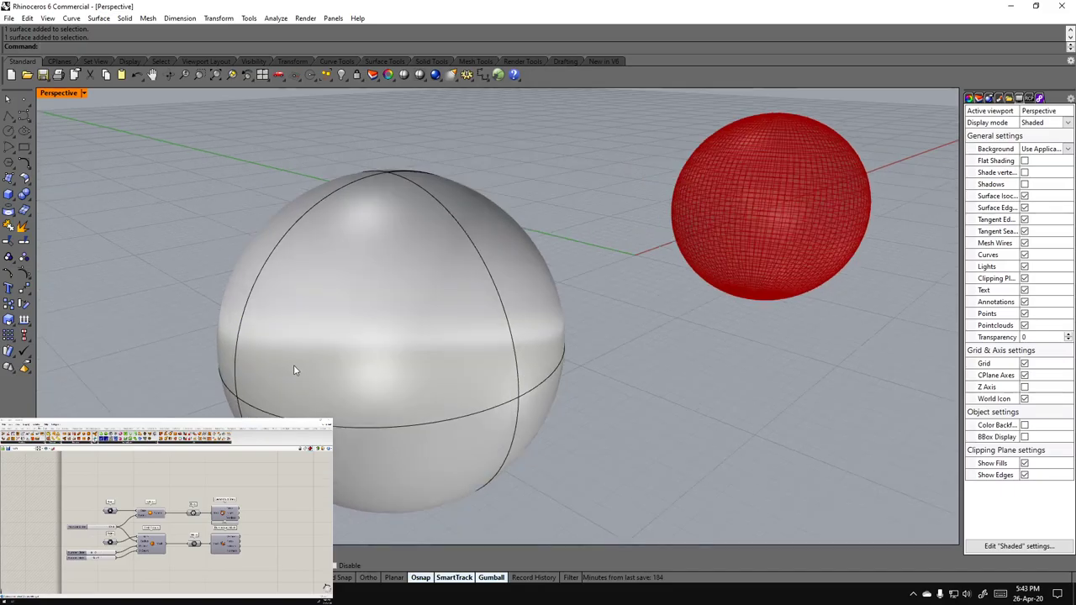
{"action": "scroll", "coordinate": [418, 380], "scroll_direction": "up", "scroll_amount": 3}
{"action": "right_click_drag", "start_coordinate": [417, 390], "coordinate": [440, 372]}
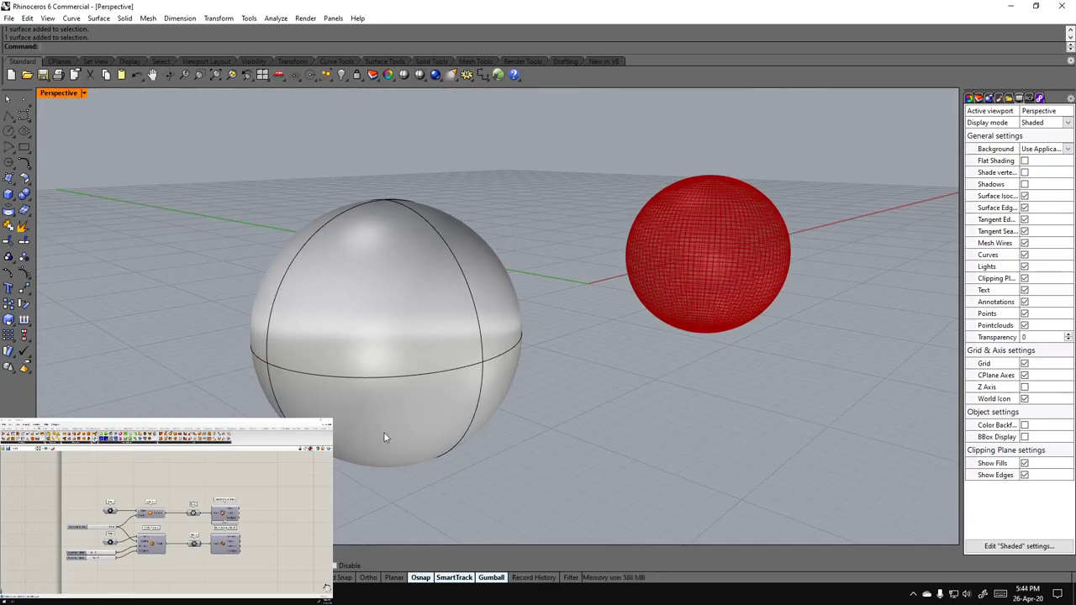
{"action": "right_click_drag", "start_coordinate": [406, 339], "coordinate": [428, 428]}
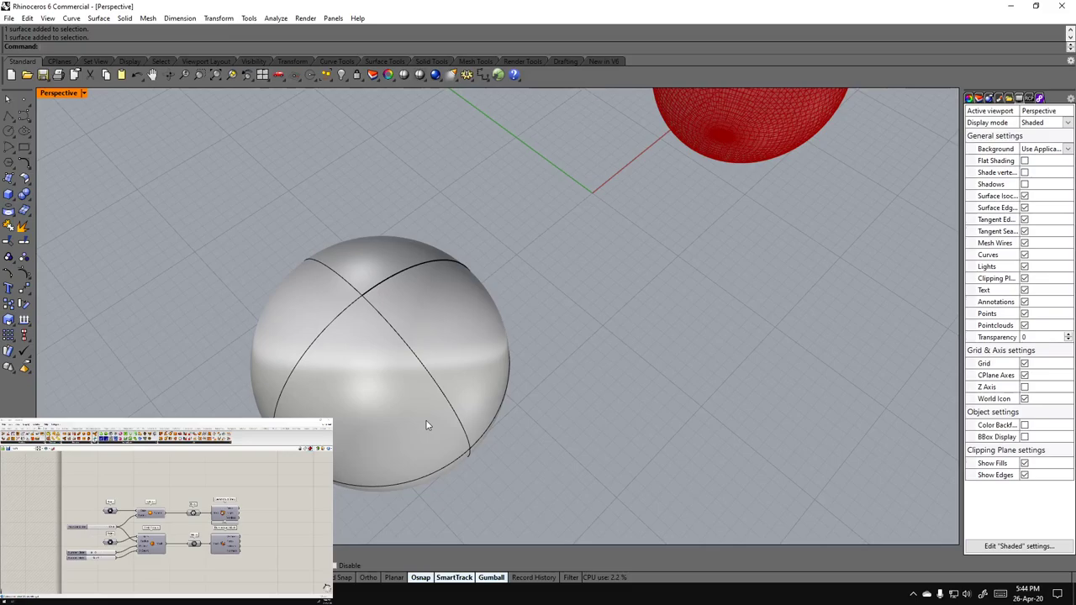
{"action": "right_click_drag", "start_coordinate": [432, 428], "coordinate": [469, 381]}
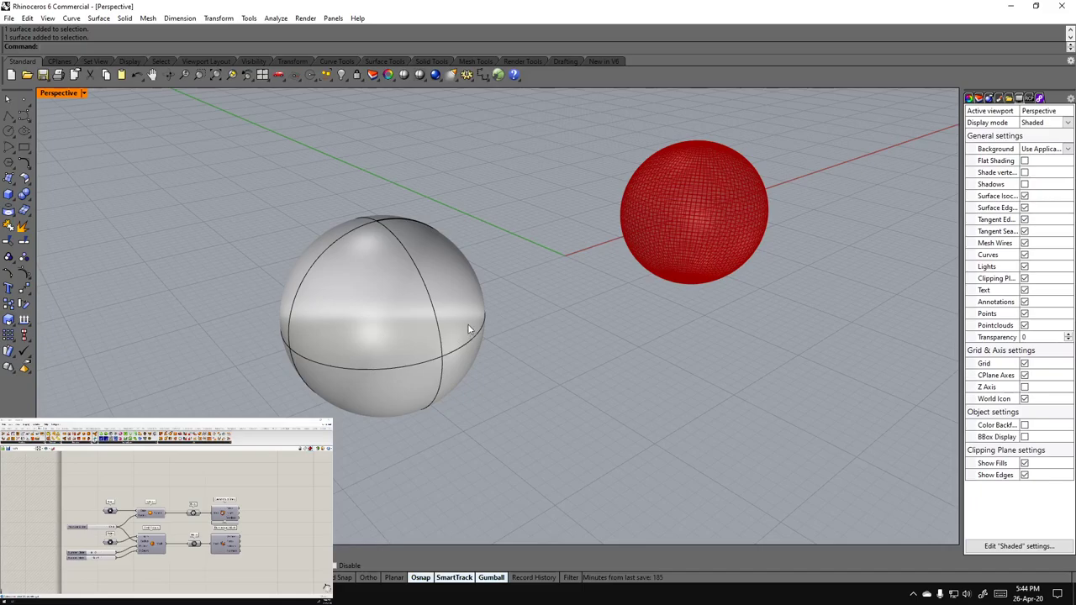
{"action": "right_click_drag", "start_coordinate": [413, 326], "coordinate": [378, 311]}
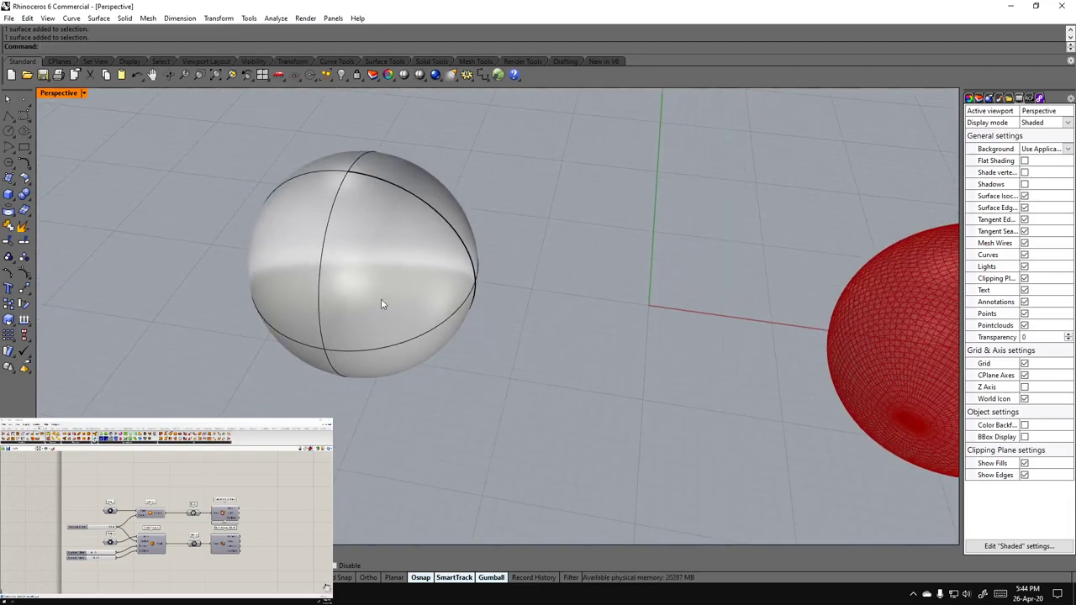
{"action": "right_click_drag", "start_coordinate": [384, 334], "coordinate": [523, 352]}
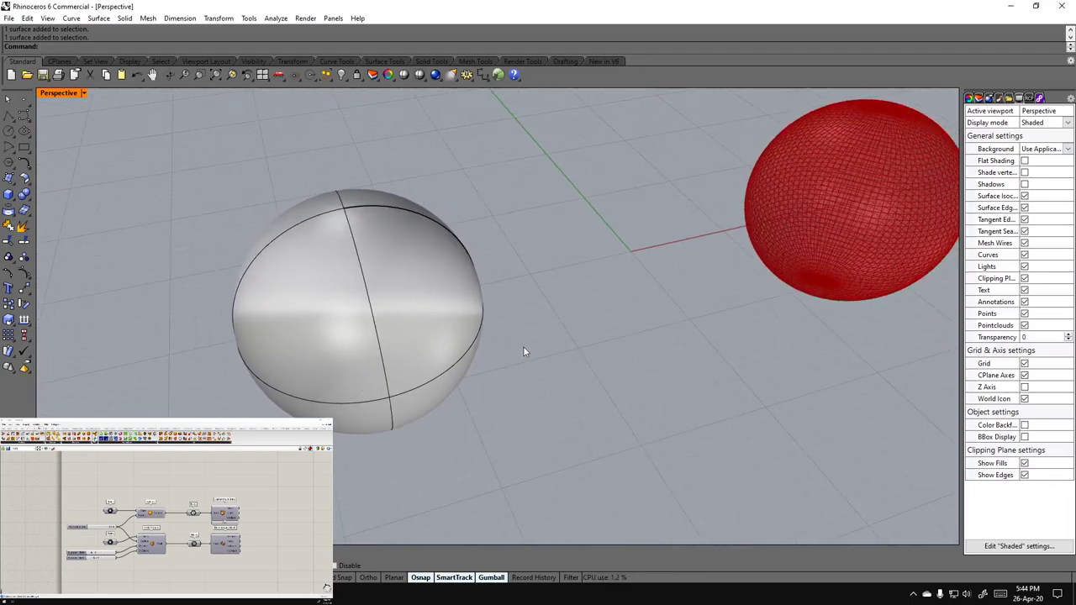
{"action": "right_click_drag", "start_coordinate": [457, 356], "coordinate": [469, 304]}
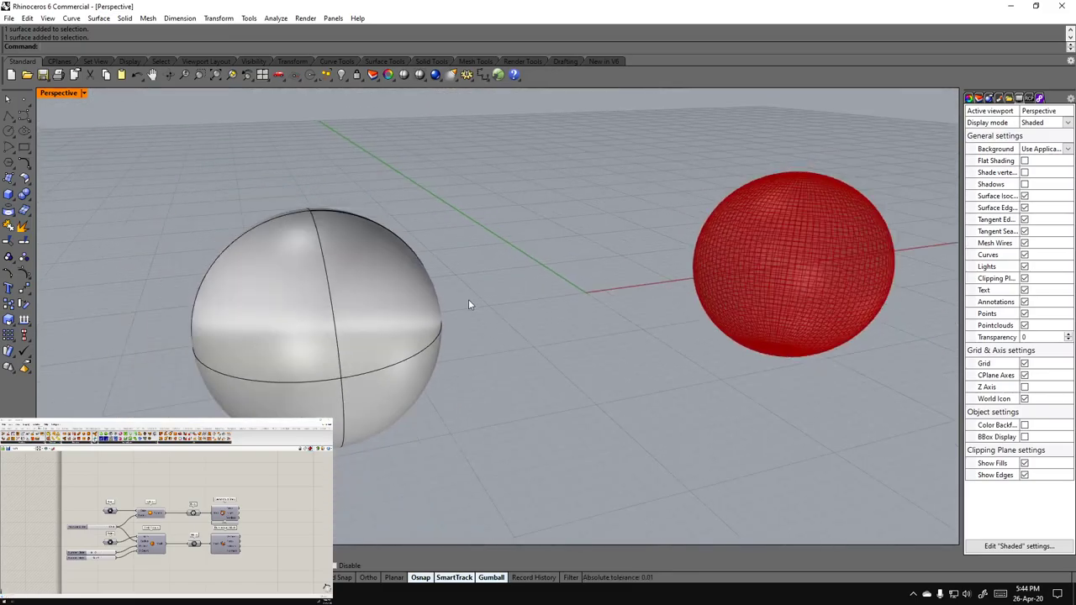
{"action": "right_click_drag", "start_coordinate": [372, 327], "coordinate": [444, 336]}
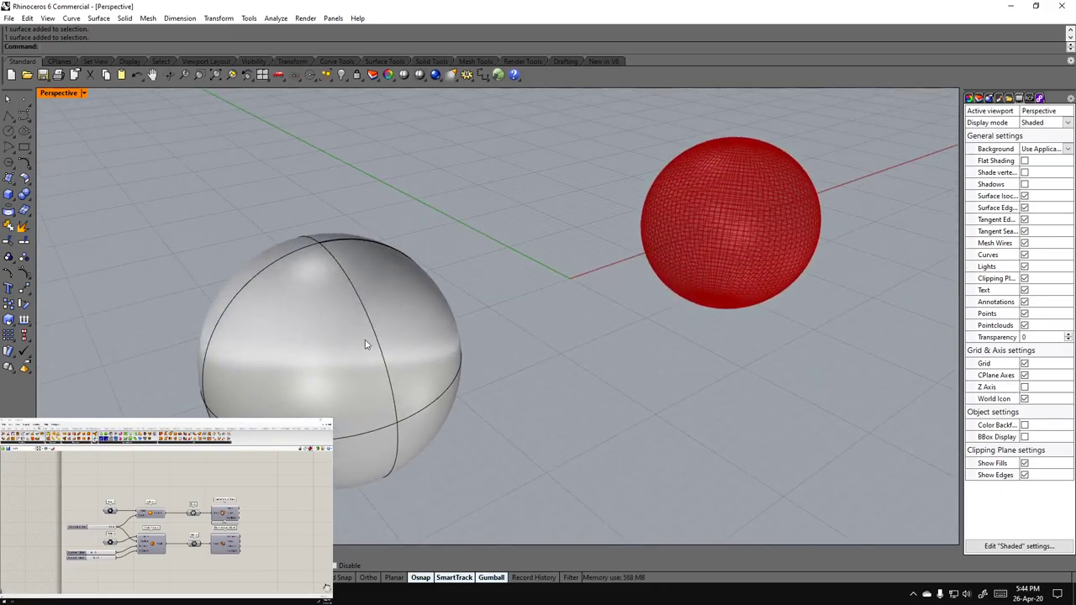
{"action": "scroll", "coordinate": [374, 303], "scroll_direction": "down", "scroll_amount": 2}
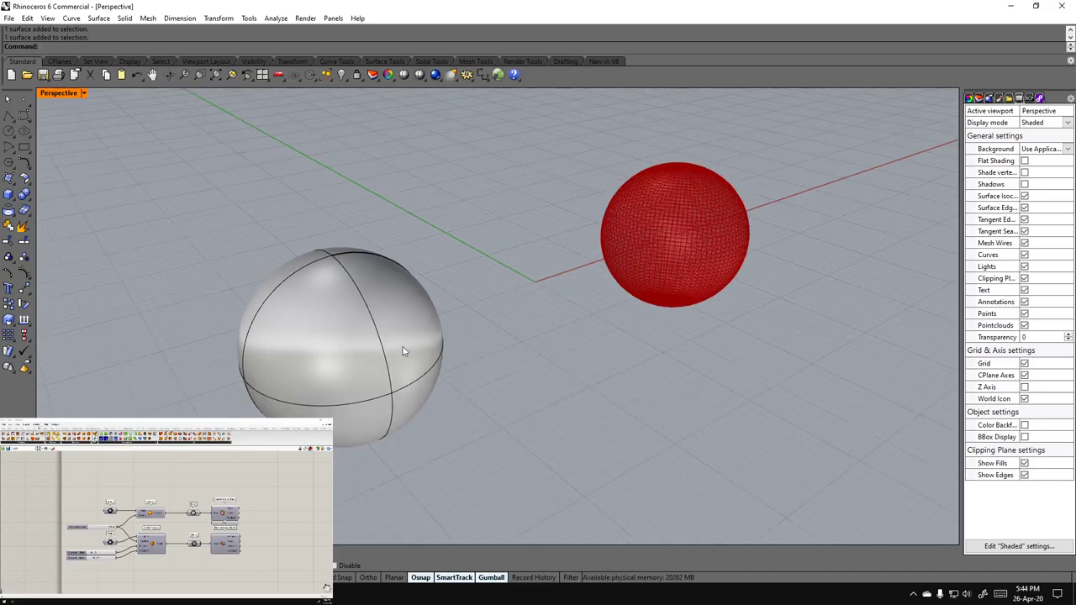
{"action": "right_click_drag", "start_coordinate": [434, 360], "coordinate": [405, 346]}
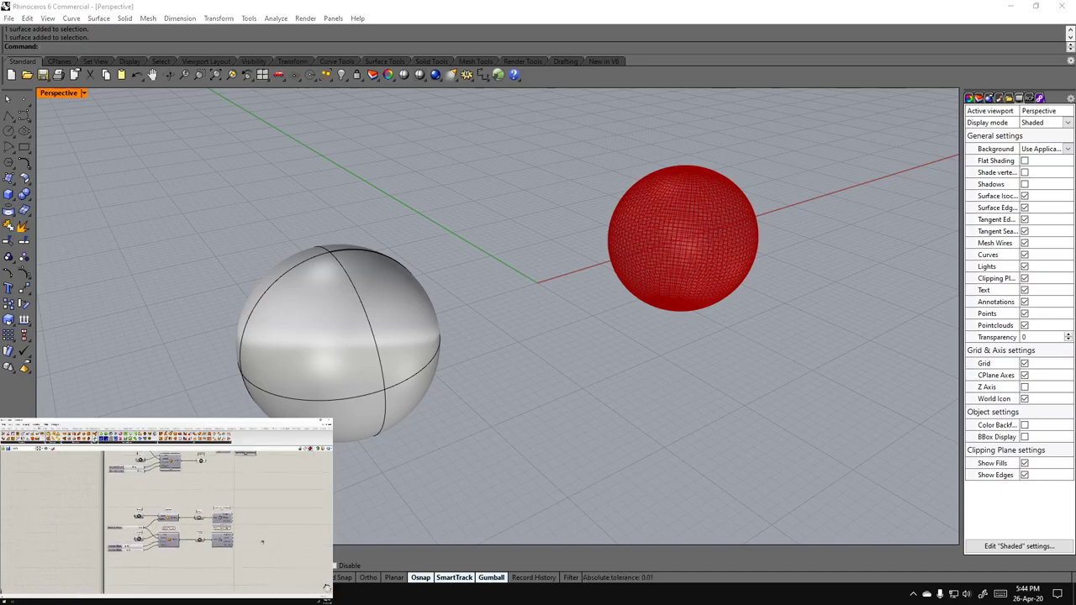
Delete the baked sphere from Rhino and turn off the Mesh parameter's preview in the Grasshopper meshing definition
{"action": "right_click_drag", "start_coordinate": [546, 367], "coordinate": [514, 365]}
{"action": "left_click", "coordinate": [246, 527]}
{"action": "left_click", "coordinate": [420, 308]}
{"action": "key", "text": "Delete"}
{"action": "left_click", "coordinate": [233, 530]}
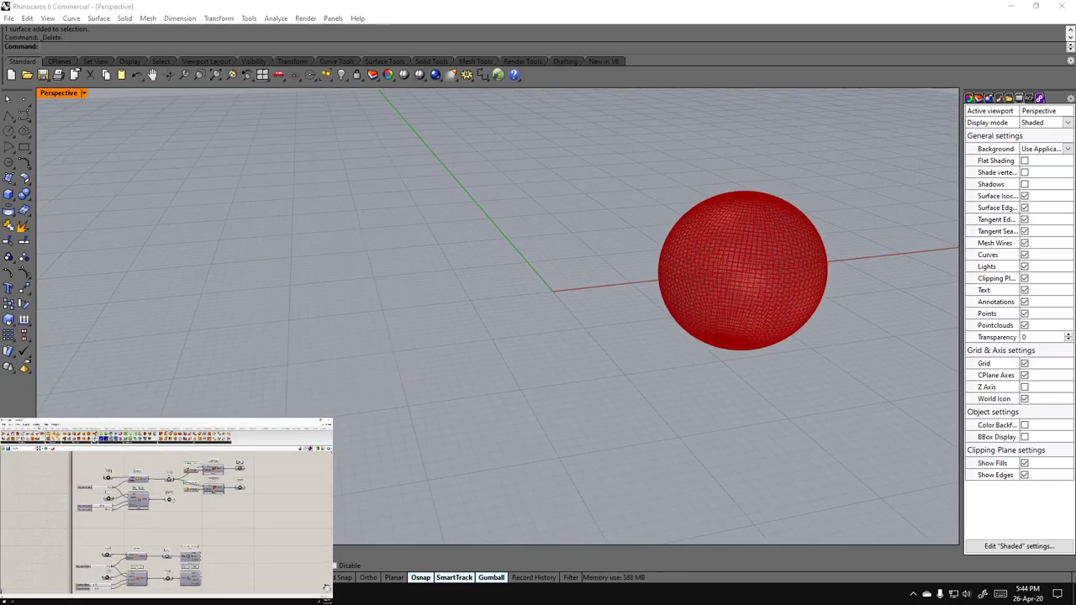
{"action": "left_click", "coordinate": [173, 500]}
{"action": "key", "text": "ctrl+q"}
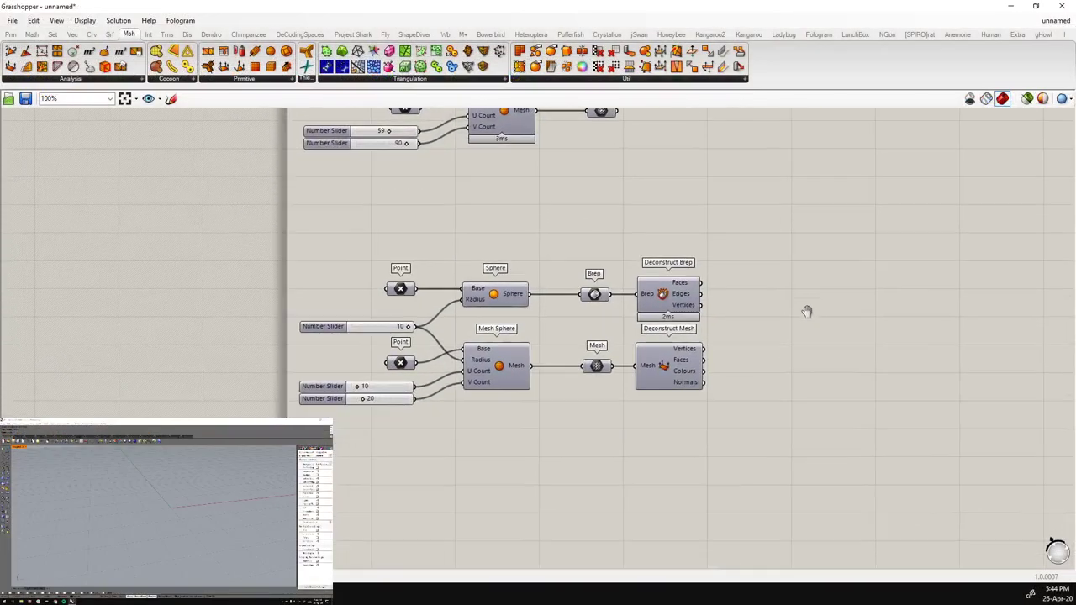
Turn on the previews of the Deconstruct Brep and Deconstruct Mesh components in Grasshopper
{"action": "right_click_drag", "start_coordinate": [807, 312], "coordinate": [814, 307]}
{"action": "scroll", "coordinate": [625, 324], "scroll_direction": "up", "scroll_amount": 3}
{"action": "scroll", "coordinate": [864, 338], "scroll_direction": "down", "scroll_amount": 1}
{"action": "right_click_drag", "start_coordinate": [864, 338], "coordinate": [805, 323]}
{"action": "left_click", "coordinate": [682, 257]}
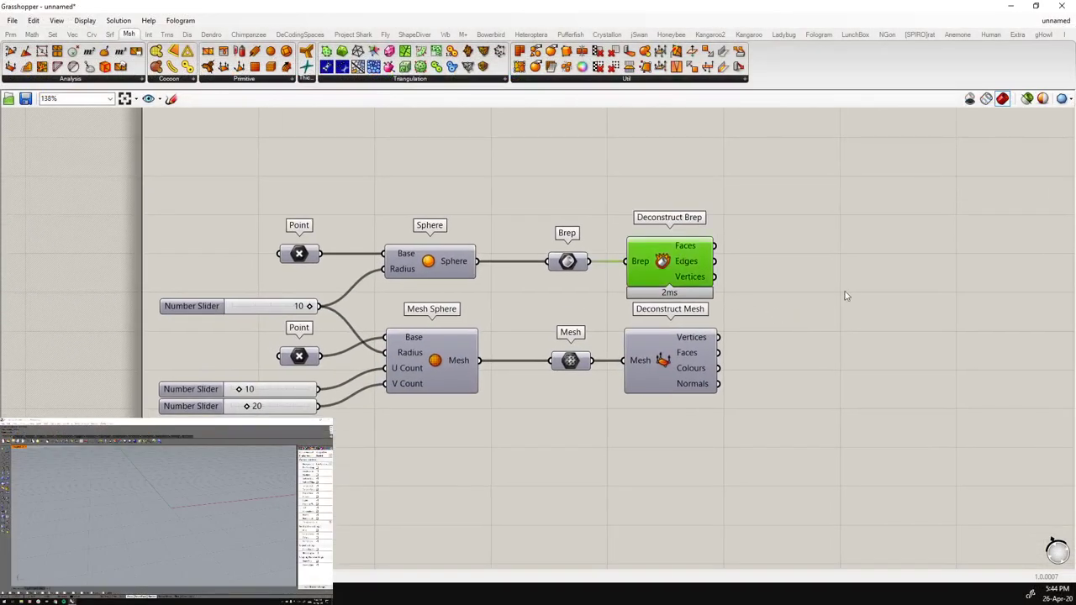
{"action": "left_click", "coordinate": [698, 358]}
{"action": "left_click", "coordinate": [688, 266]}
{"action": "left_click", "coordinate": [682, 376]}
{"action": "left_click_drag", "start_coordinate": [744, 425], "coordinate": [678, 244]}
{"action": "key", "text": "ctrl+q"}
{"action": "left_click", "coordinate": [823, 389]}
Inspect the Vertices, Faces and Colours output data of the Deconstruct Mesh component
{"action": "right_click_drag", "start_coordinate": [839, 327], "coordinate": [757, 322]}
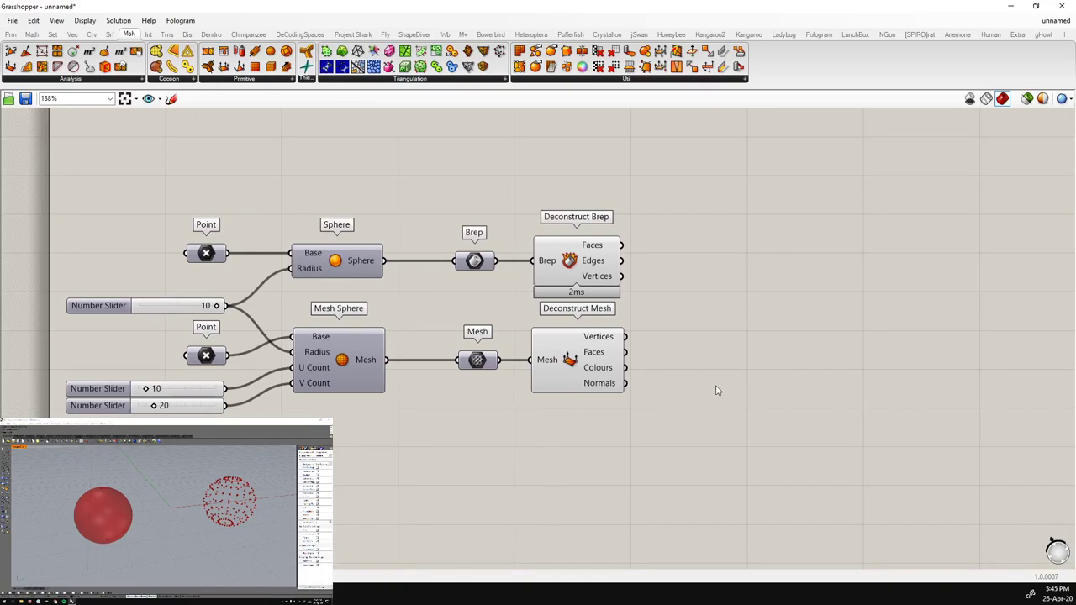
{"action": "scroll", "coordinate": [631, 345], "scroll_direction": "up", "scroll_amount": 2}
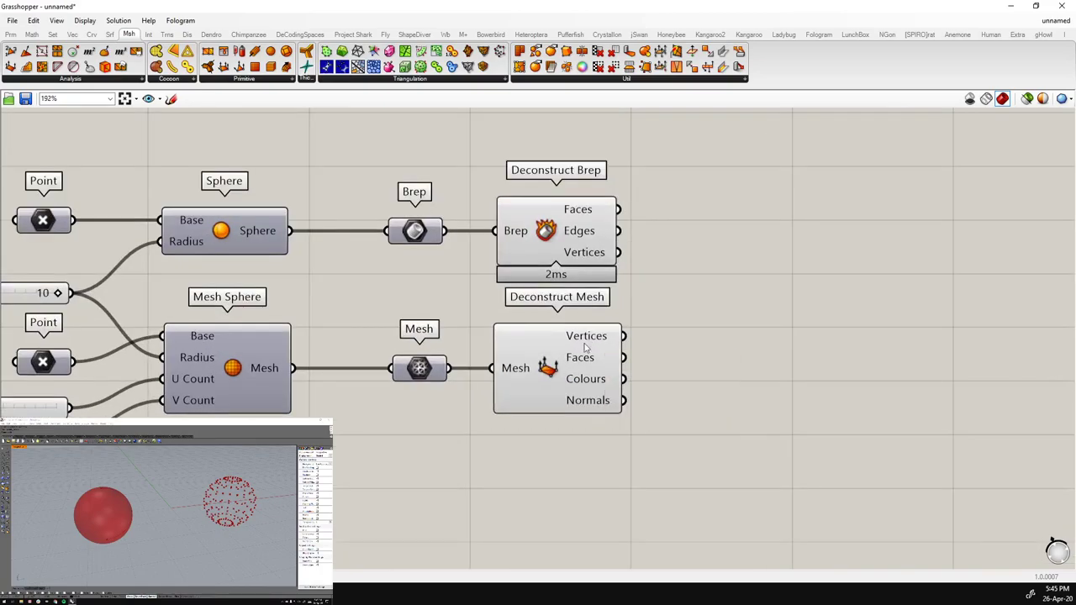
{"action": "mouse_move", "coordinate": [581, 360]}
{"action": "right_click_drag", "start_coordinate": [673, 295], "coordinate": [654, 344]}
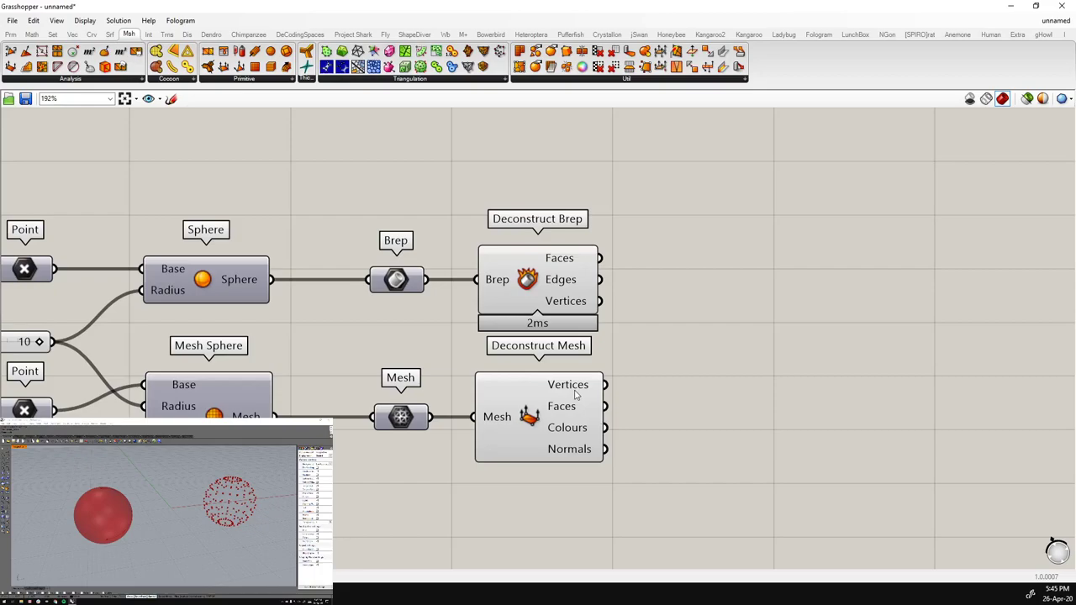
{"action": "mouse_move", "coordinate": [577, 395]}
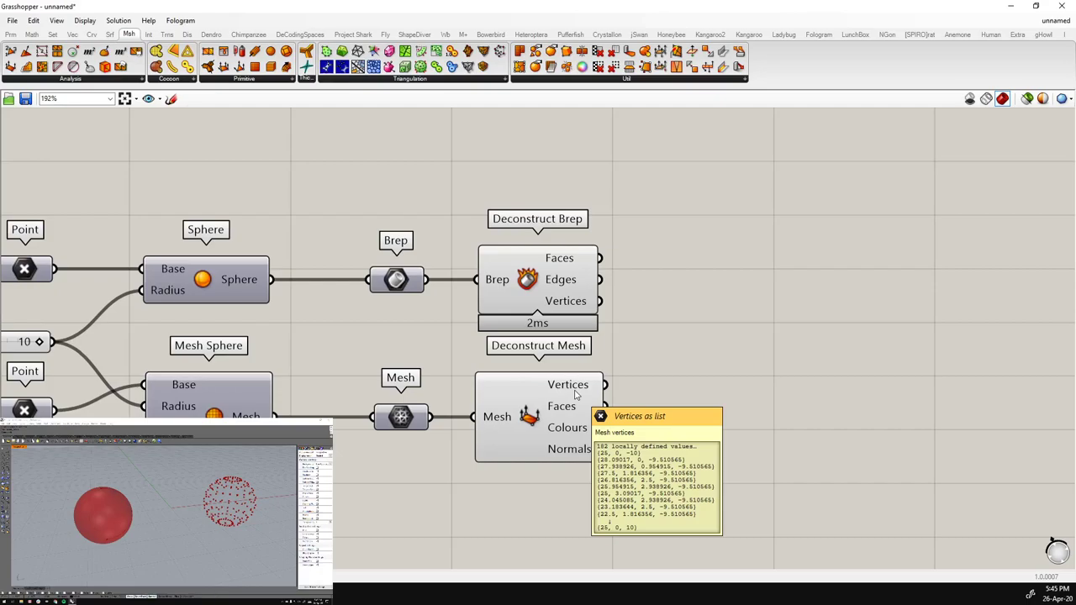
{"action": "scroll", "coordinate": [579, 391], "scroll_direction": "up", "scroll_amount": 3}
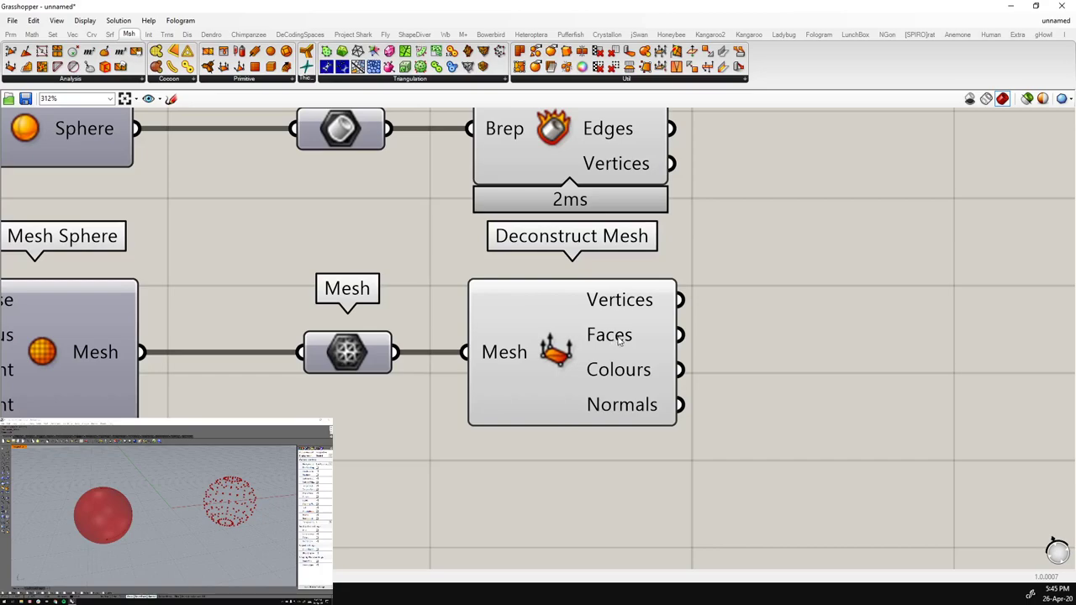
{"action": "mouse_move", "coordinate": [616, 338]}
{"action": "mouse_move", "coordinate": [629, 301]}
{"action": "mouse_move", "coordinate": [629, 380]}
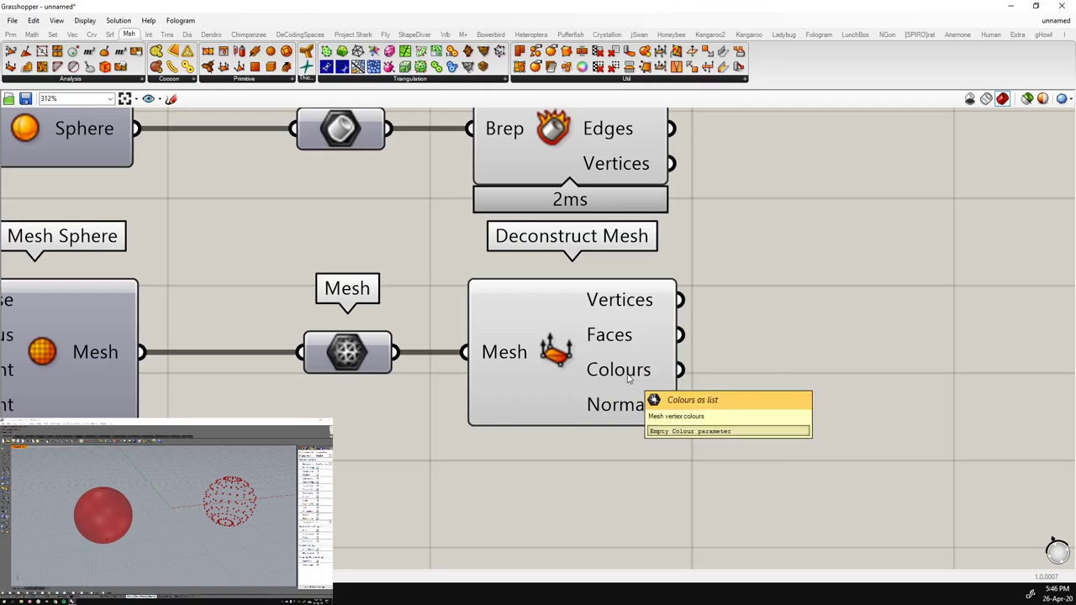
Inspect the Normals output data of the Deconstruct Mesh component
{"action": "mouse_move", "coordinate": [611, 410]}
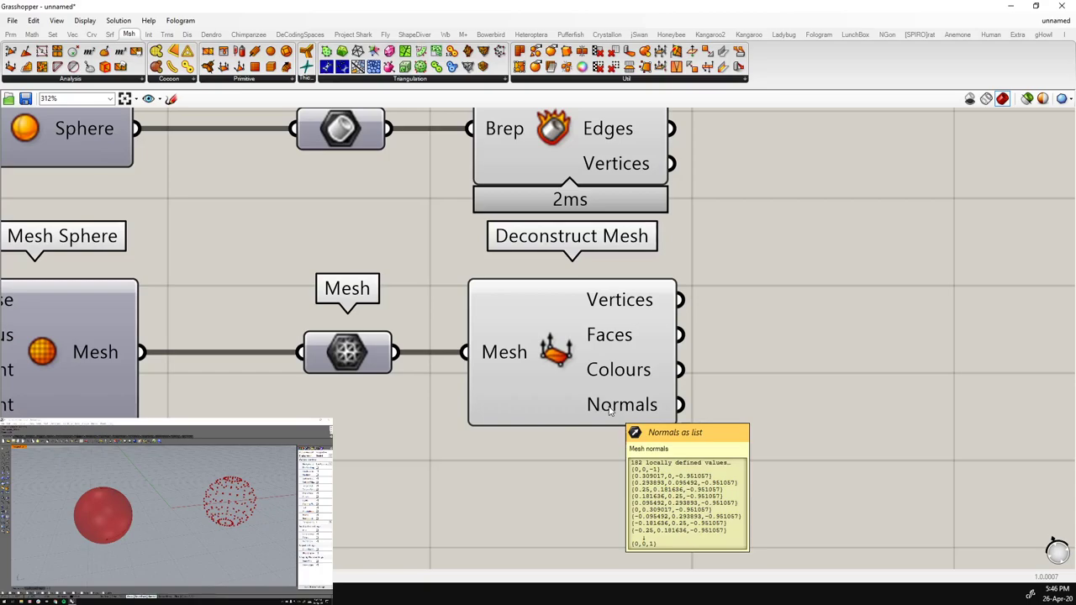
{"action": "scroll", "coordinate": [610, 410], "scroll_direction": "down", "scroll_amount": 4}
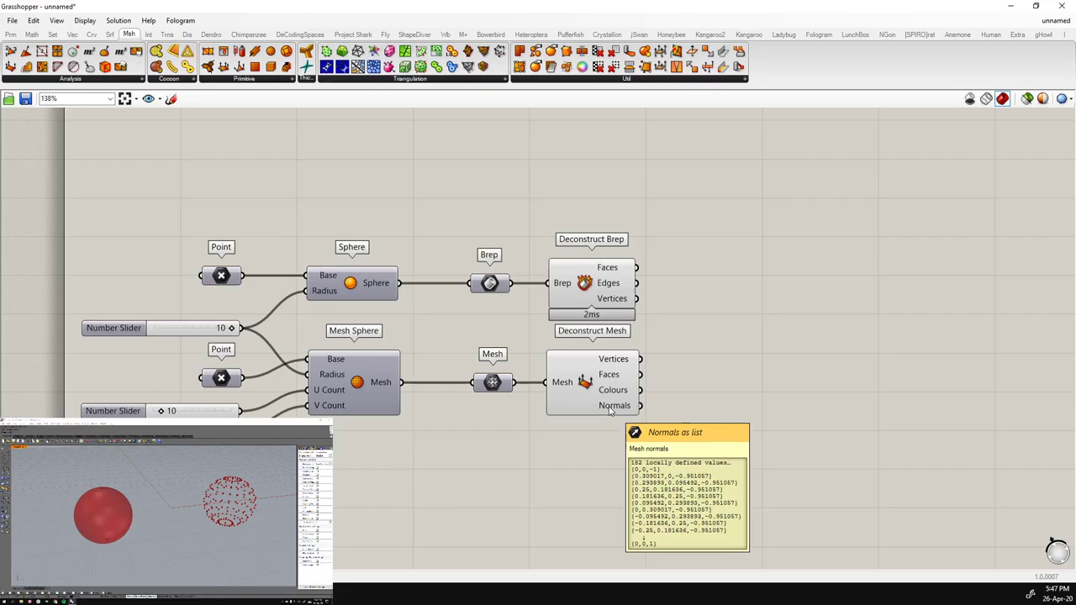
{"action": "left_click", "coordinate": [611, 410]}
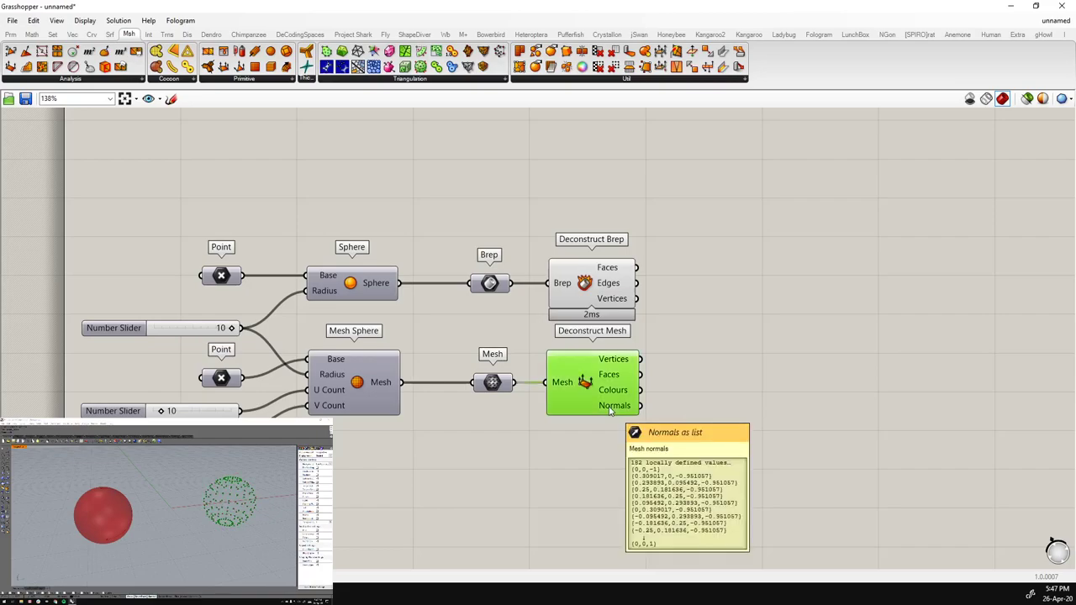
Add a Vector Display component to the canvas beside Deconstruct Mesh
{"action": "right_click_drag", "start_coordinate": [754, 426], "coordinate": [664, 387]}
{"action": "double_click", "coordinate": [655, 374]}
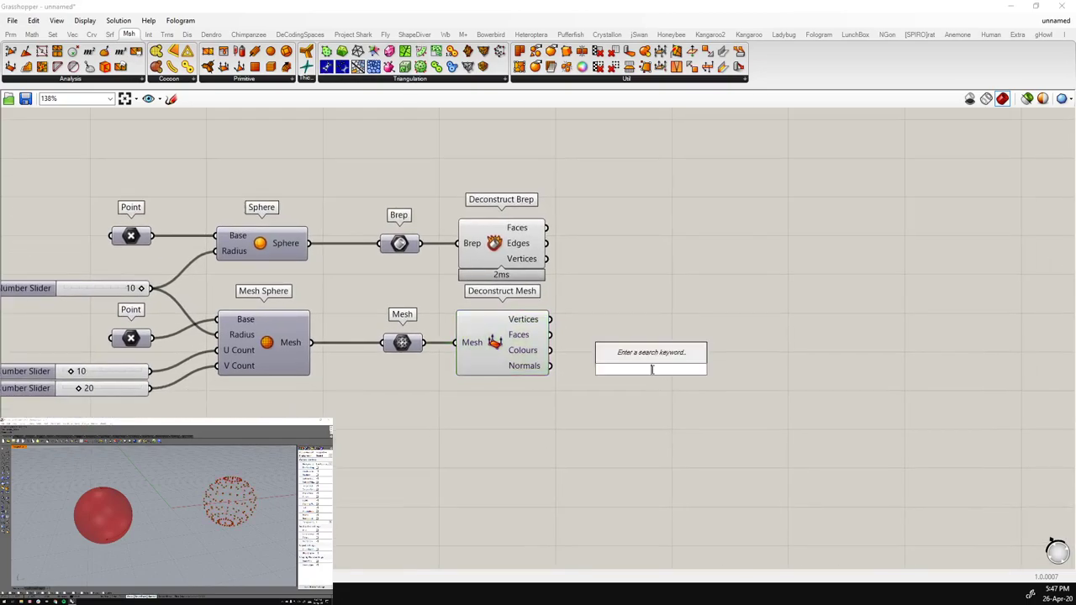
{"action": "left_click", "coordinate": [187, 34]}
{"action": "left_click_drag", "start_coordinate": [374, 53], "coordinate": [695, 365]}
{"action": "left_click", "coordinate": [612, 390]}
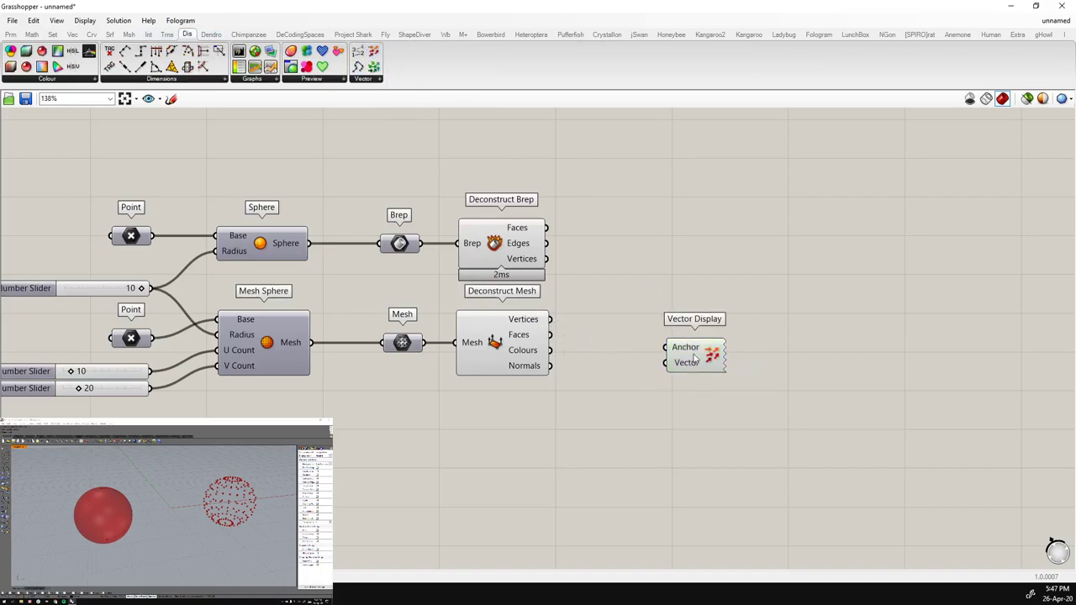
{"action": "left_click_drag", "start_coordinate": [693, 359], "coordinate": [723, 367]}
Connect Deconstruct Mesh's Vertices output to Vector Display's Anchor input and its Normals output to the Vector input
{"action": "mouse_move", "coordinate": [535, 371]}
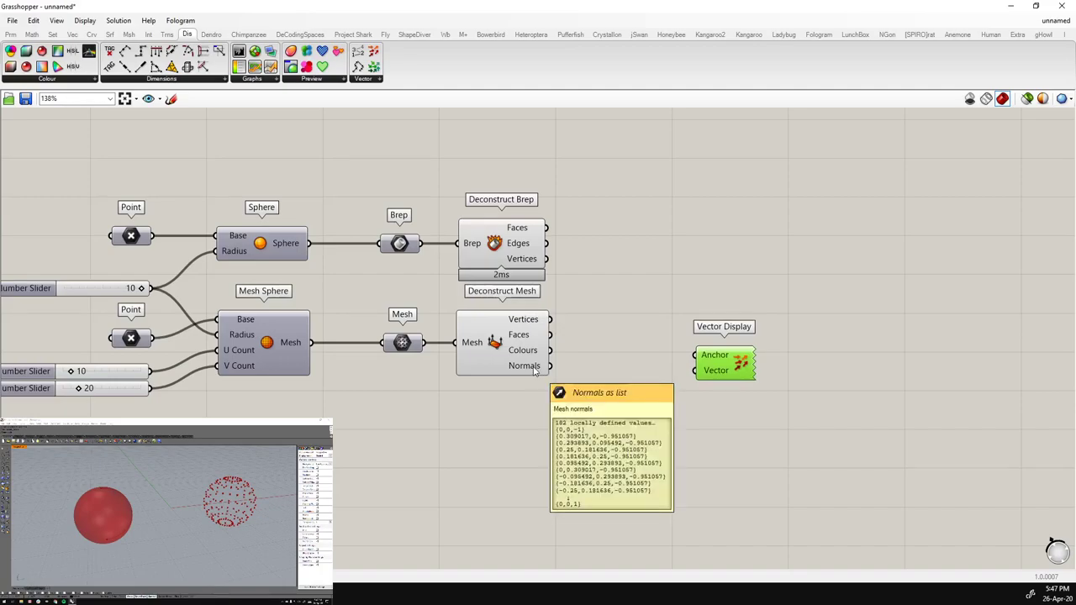
{"action": "mouse_move", "coordinate": [532, 324]}
{"action": "left_click_drag", "start_coordinate": [549, 319], "coordinate": [697, 354]}
{"action": "left_click_drag", "start_coordinate": [549, 366], "coordinate": [658, 354]}
Switch to Rhino and examine the vertex normal arrows on the mesh sphere in the Perspective viewport
{"action": "left_click", "coordinate": [689, 418]}
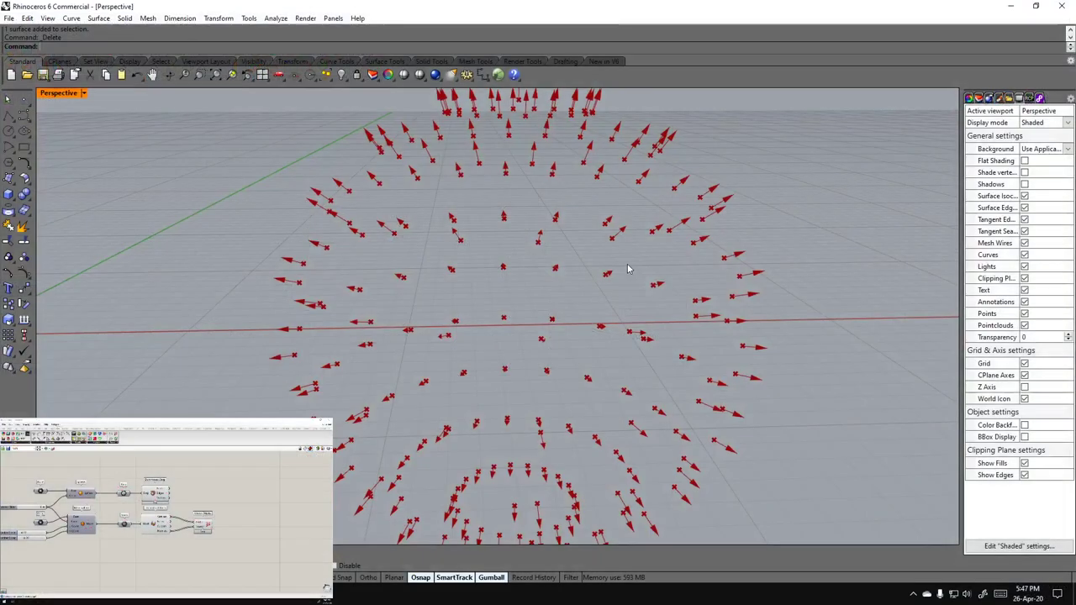
{"action": "scroll", "coordinate": [551, 300], "scroll_direction": "down", "scroll_amount": 5}
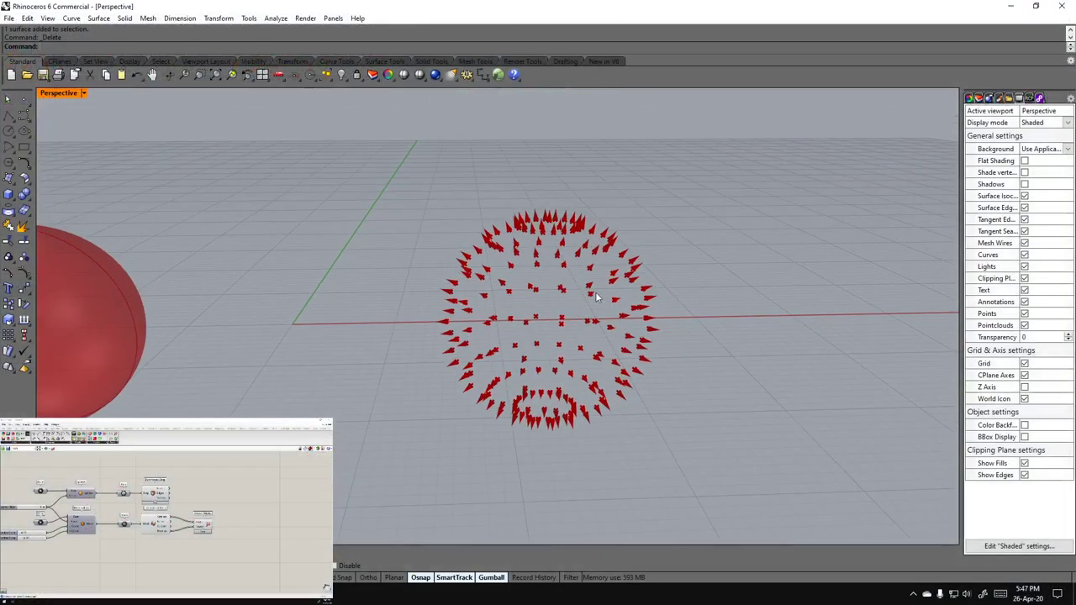
{"action": "scroll", "coordinate": [549, 304], "scroll_direction": "up", "scroll_amount": 3}
{"action": "right_click_drag", "start_coordinate": [549, 305], "coordinate": [624, 323]}
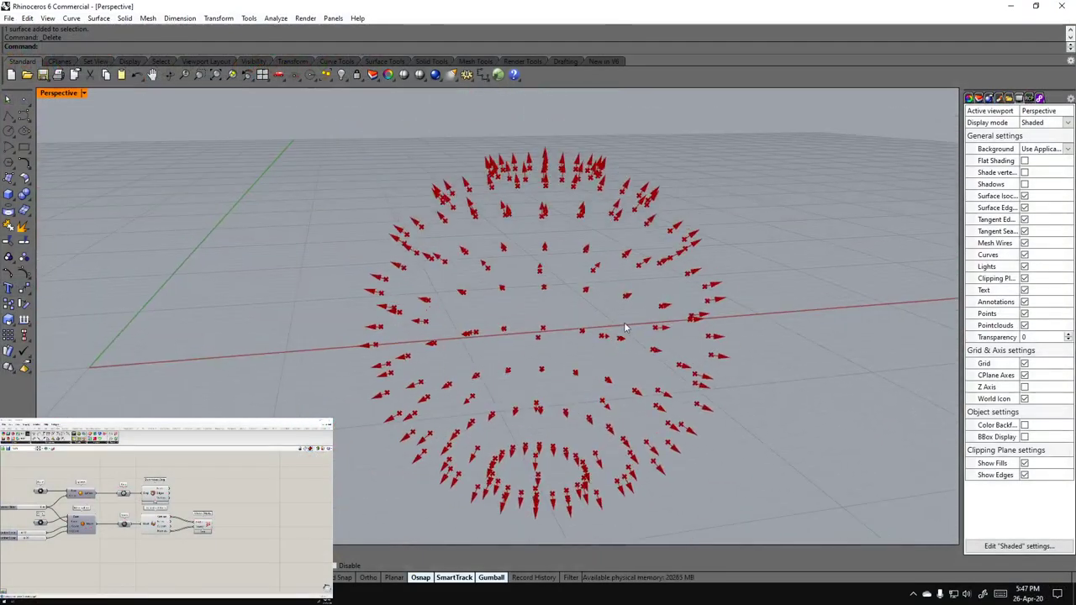
{"action": "scroll", "coordinate": [579, 283], "scroll_direction": "down", "scroll_amount": 5}
{"action": "right_click_drag", "start_coordinate": [580, 286], "coordinate": [462, 323]}
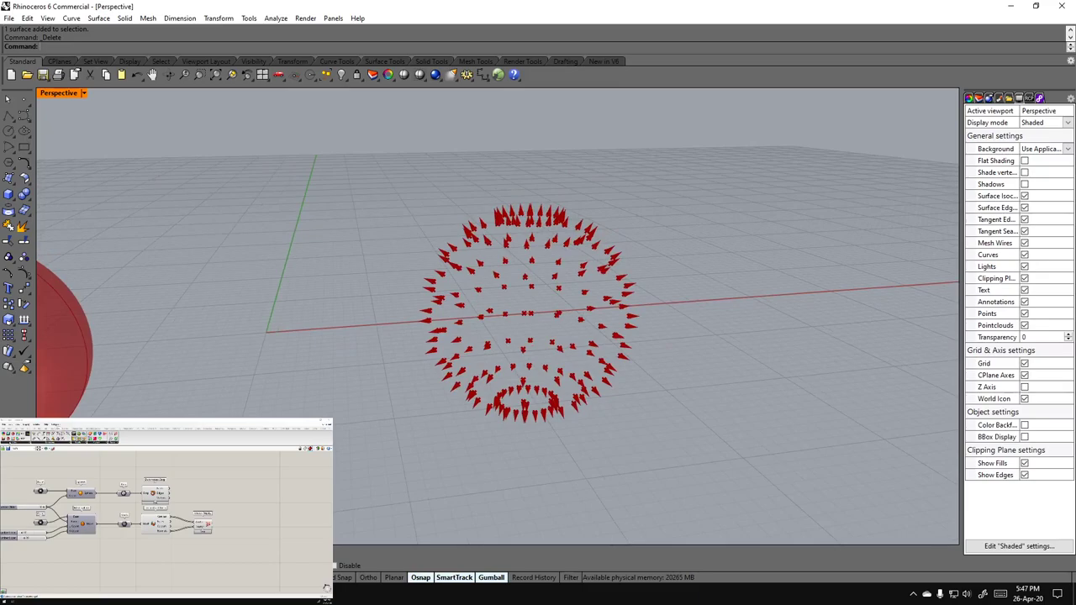
Add a Face Normals component below Deconstruct Mesh in Grasshopper, feed it the mesh, and connect its outputs to Vector Display
{"action": "left_click", "coordinate": [42, 430]}
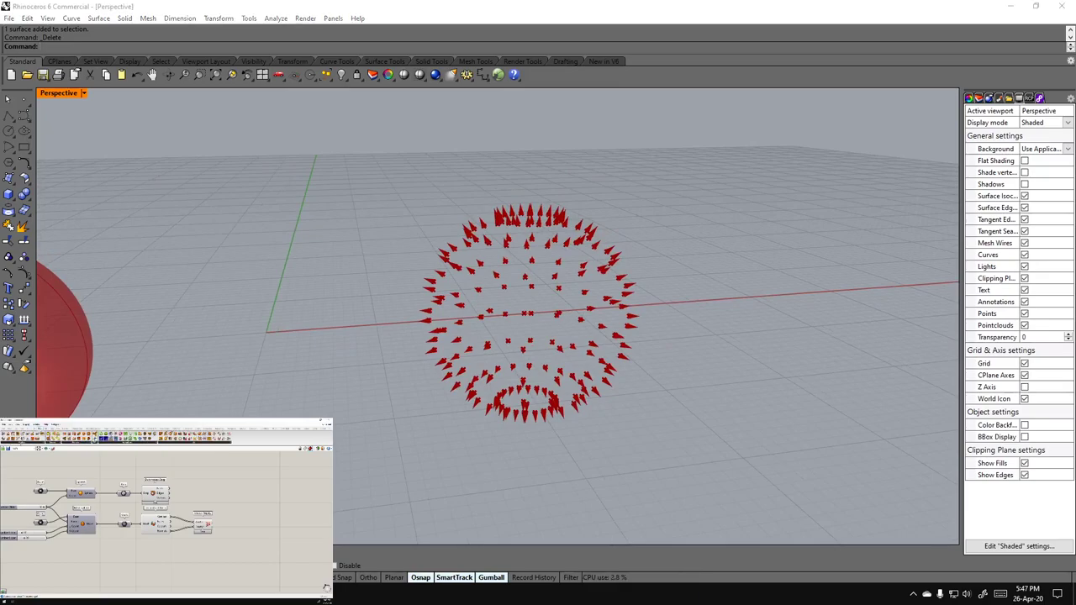
{"action": "left_click", "coordinate": [22, 443]}
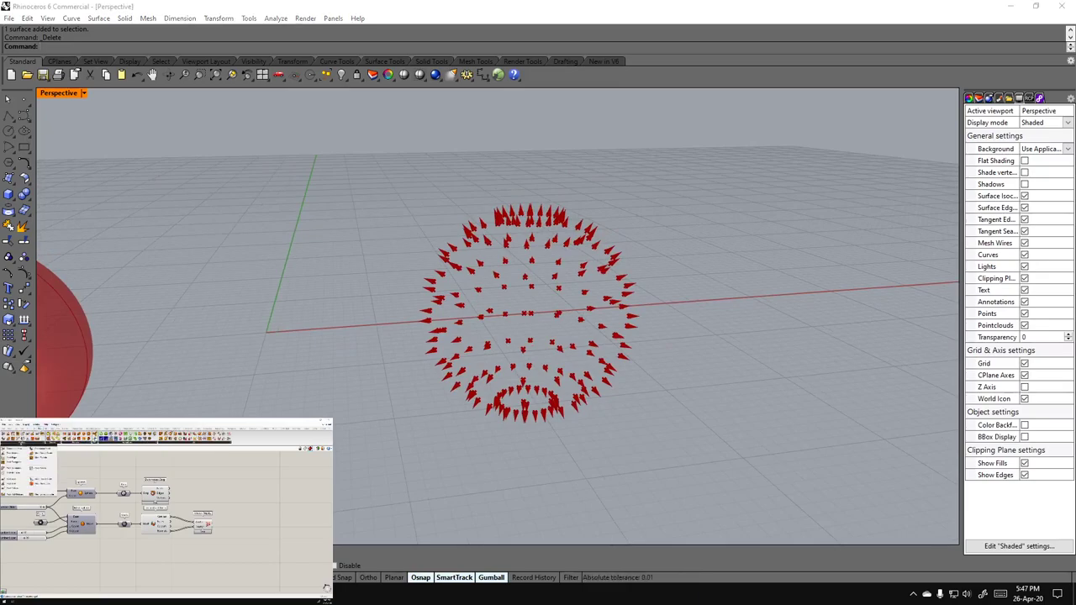
{"action": "left_click", "coordinate": [14, 454]}
{"action": "left_click", "coordinate": [184, 549]}
{"action": "left_click_drag", "start_coordinate": [184, 548], "coordinate": [169, 548]}
{"action": "left_click", "coordinate": [146, 541]}
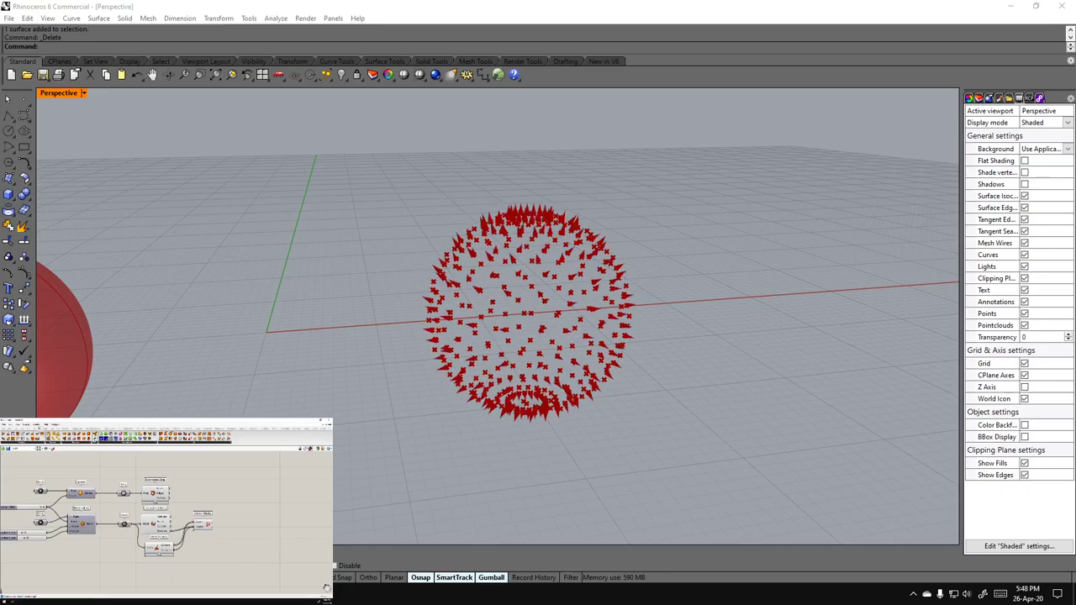
Examine the mesh sphere's face normal arrows in Rhino from several angles and distances
{"action": "right_click_drag", "start_coordinate": [294, 390], "coordinate": [314, 362]}
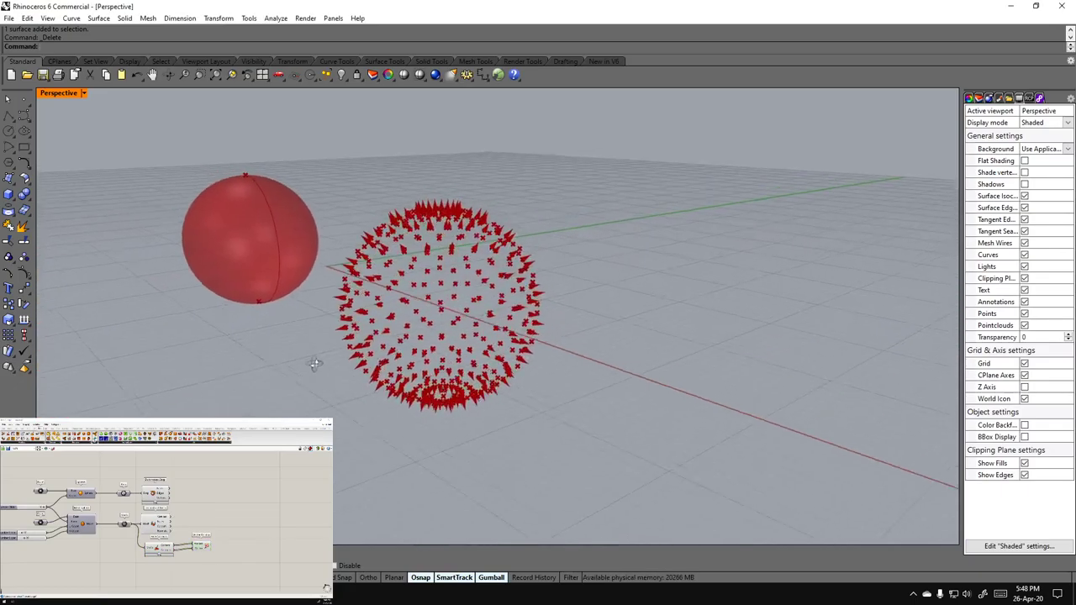
{"action": "scroll", "coordinate": [345, 290], "scroll_direction": "up", "scroll_amount": 5}
{"action": "left_click", "coordinate": [192, 518]}
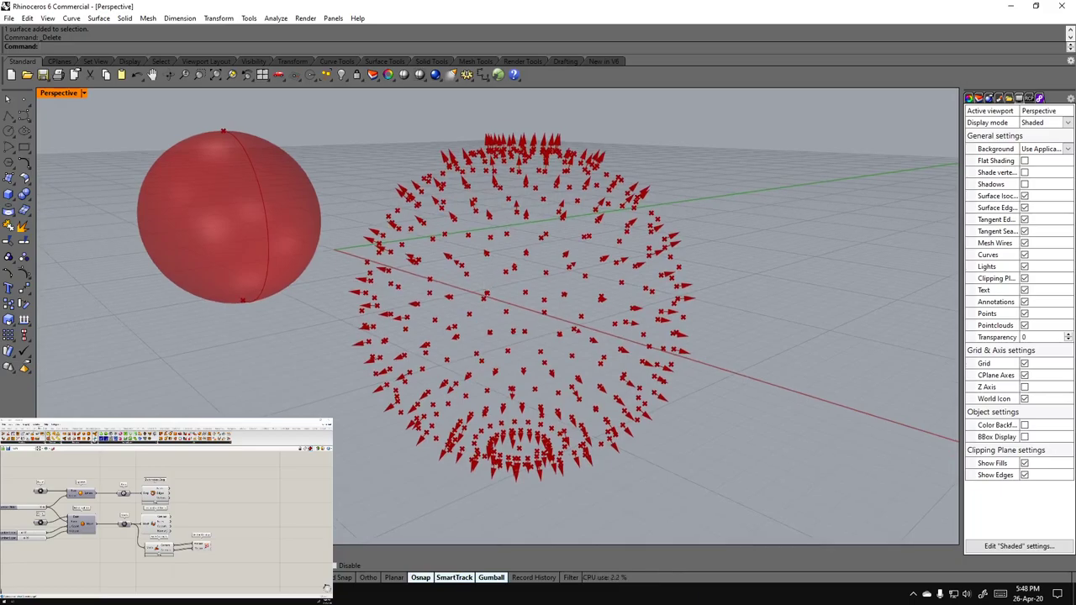
{"action": "right_click_drag", "start_coordinate": [515, 307], "coordinate": [567, 328]}
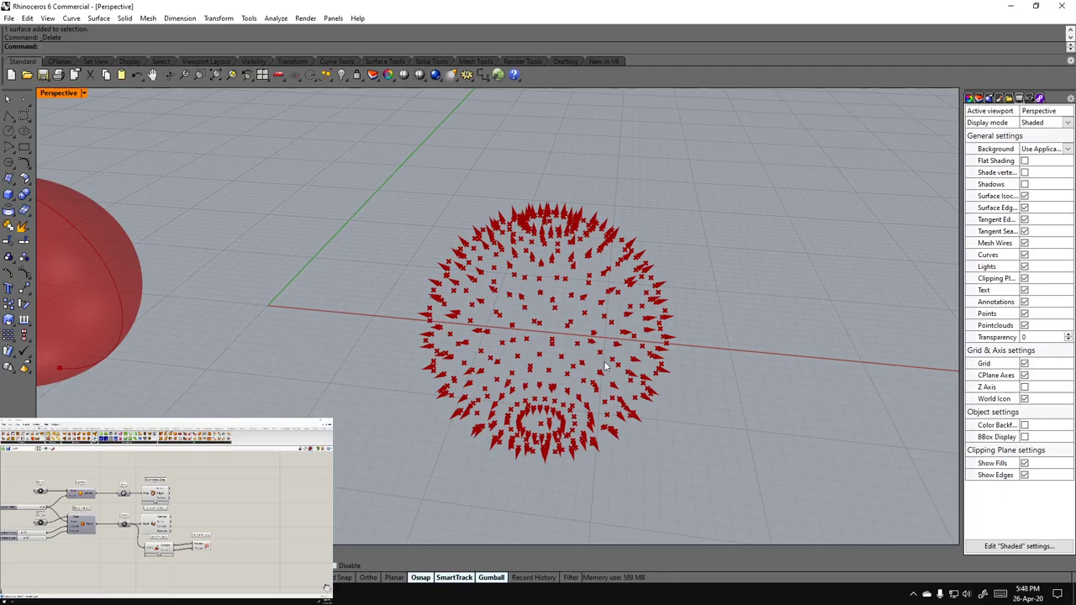
{"action": "right_click_drag", "start_coordinate": [572, 377], "coordinate": [589, 312]}
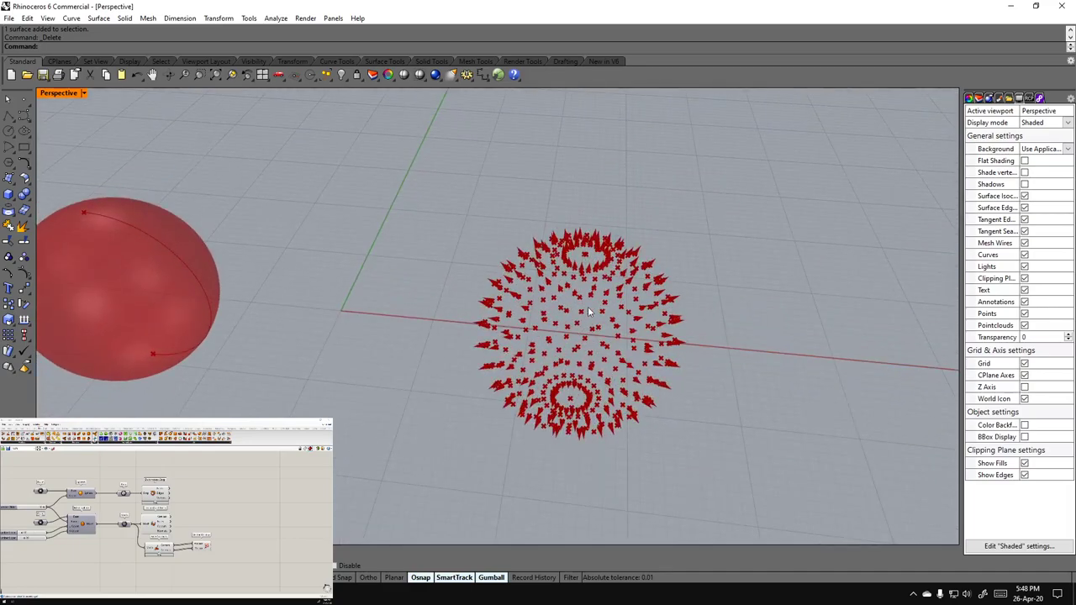
{"action": "scroll", "coordinate": [591, 320], "scroll_direction": "up", "scroll_amount": 3}
{"action": "right_click_drag", "start_coordinate": [595, 408], "coordinate": [551, 407]}
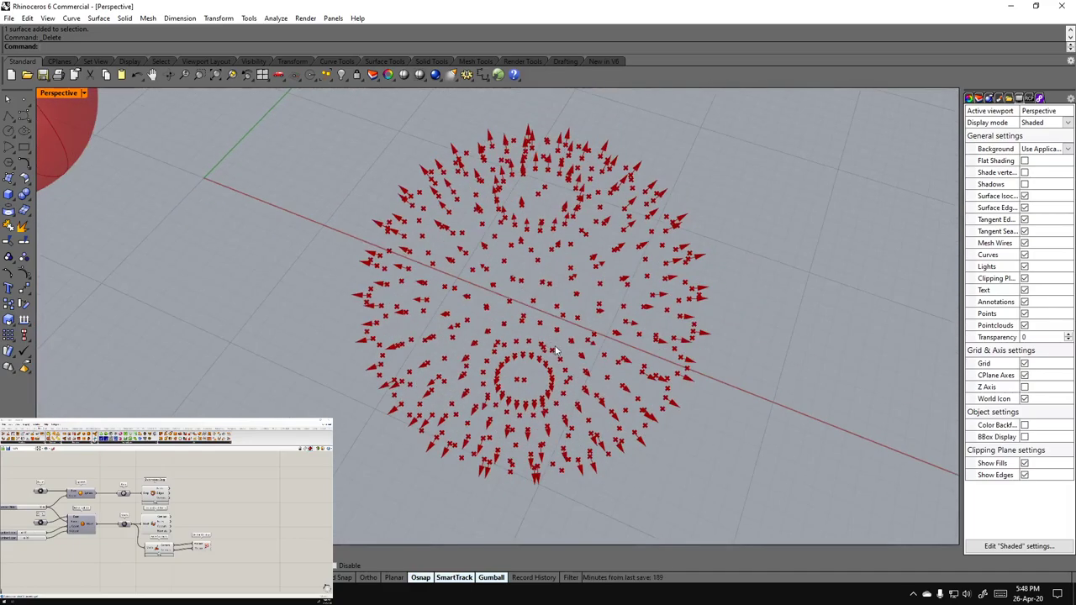
Delete the Face Normals and Vector Display components, then examine the Deconstruct Mesh vertices in the viewport
{"action": "left_click_drag", "start_coordinate": [189, 564], "coordinate": [151, 549]}
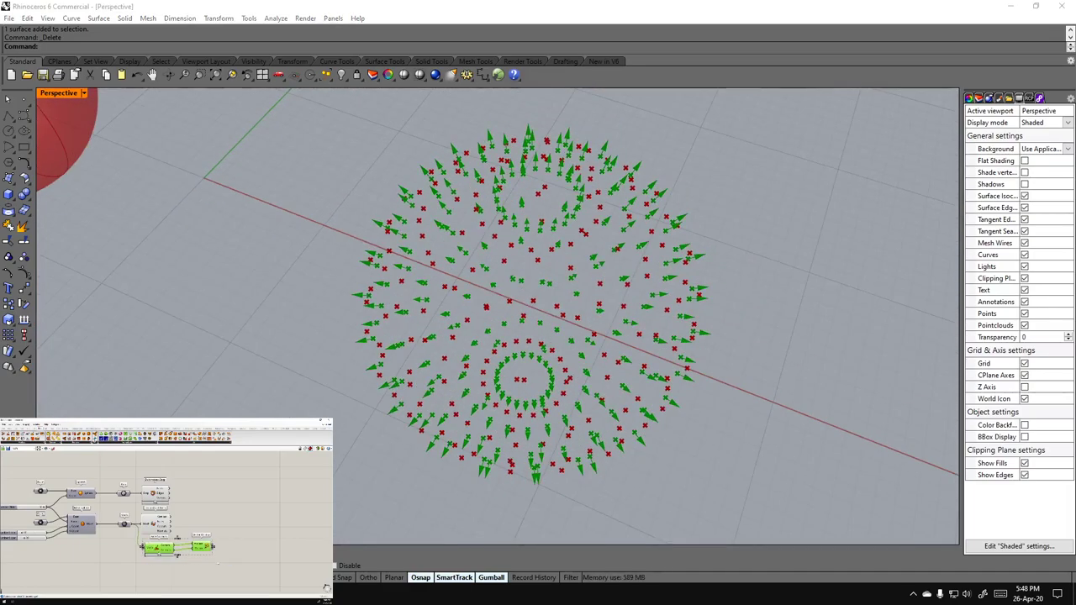
{"action": "key", "text": "Delete"}
{"action": "left_click", "coordinate": [154, 524]}
{"action": "scroll", "coordinate": [561, 353], "scroll_direction": "down", "scroll_amount": 6}
{"action": "right_click_drag", "start_coordinate": [467, 321], "coordinate": [565, 357], "text": "shift"}
{"action": "right_click_drag", "start_coordinate": [515, 350], "coordinate": [547, 339]}
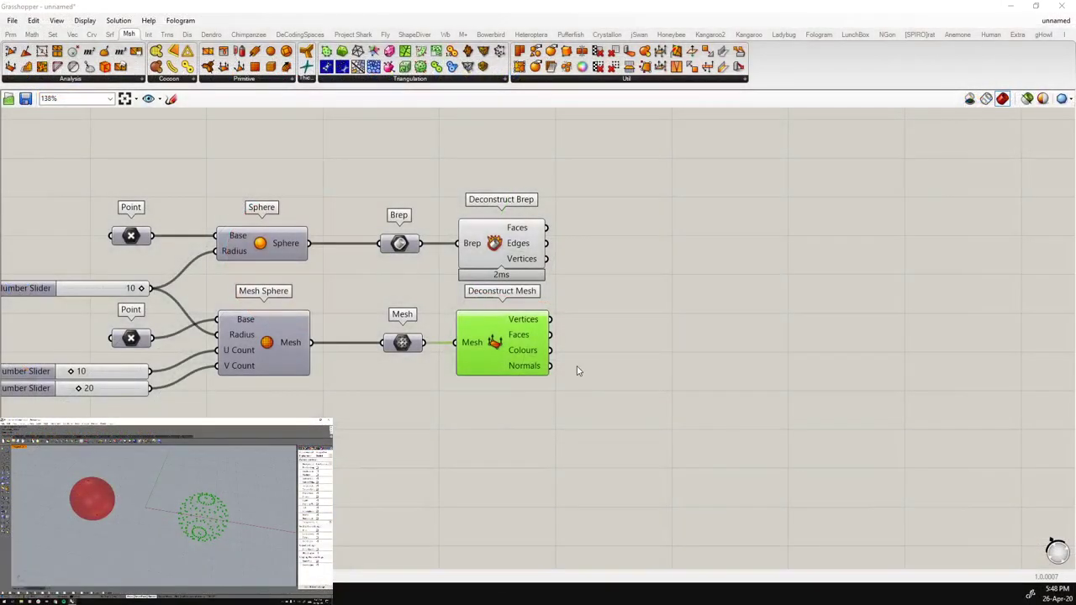
Review the Grasshopper definitions and compare the processing times of the solid and mesh Boolean components
{"action": "scroll", "coordinate": [665, 358], "scroll_direction": "down", "scroll_amount": 6}
{"action": "scroll", "coordinate": [662, 244], "scroll_direction": "up", "scroll_amount": 1}
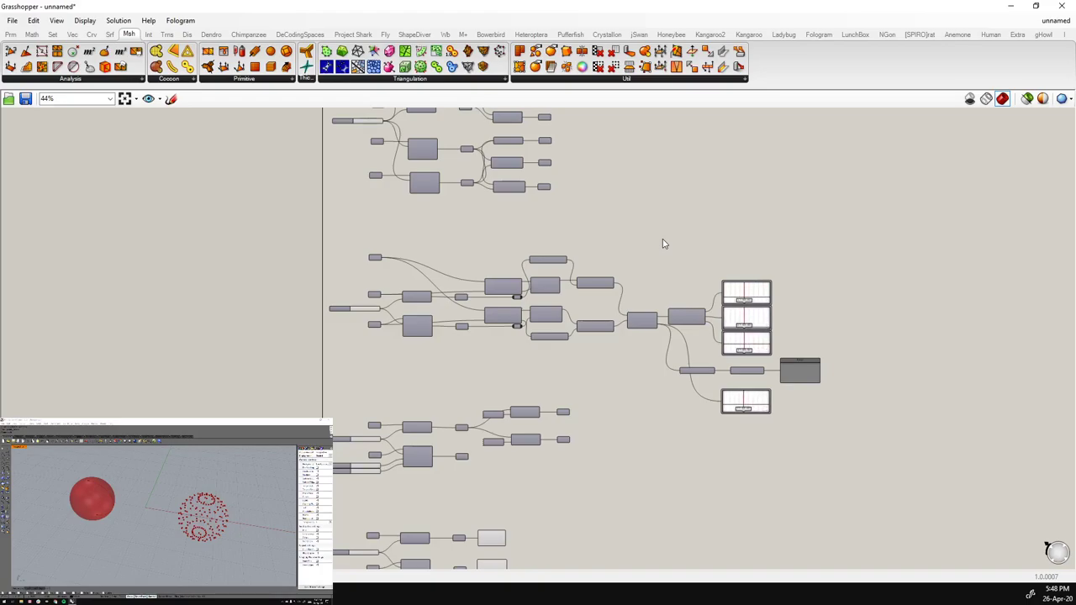
{"action": "right_click_drag", "start_coordinate": [697, 207], "coordinate": [659, 252]}
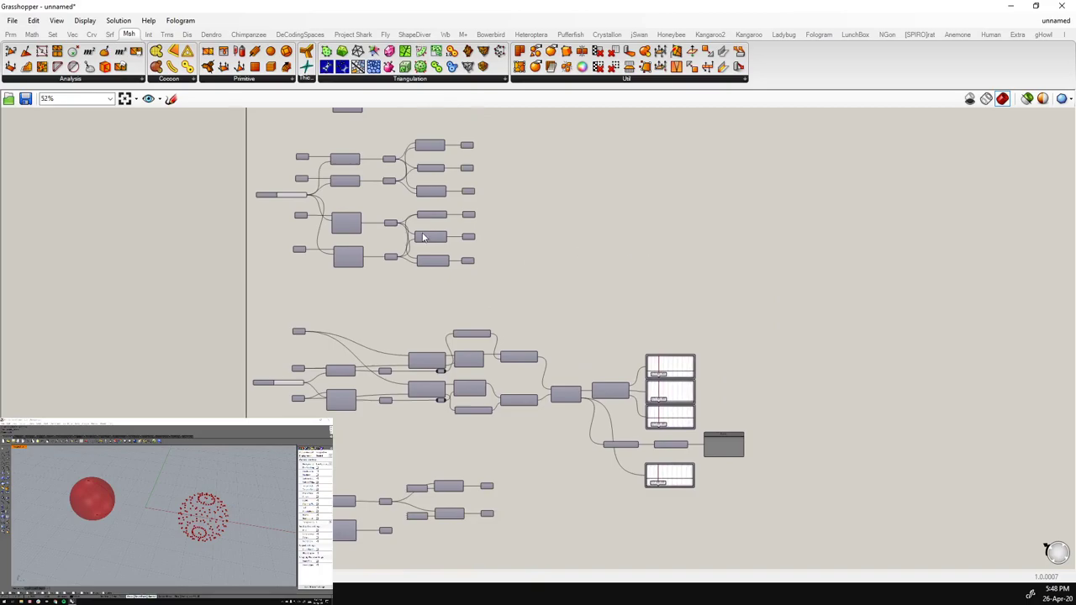
{"action": "scroll", "coordinate": [630, 235], "scroll_direction": "up", "scroll_amount": 3}
{"action": "right_click_drag", "start_coordinate": [604, 314], "coordinate": [596, 360]}
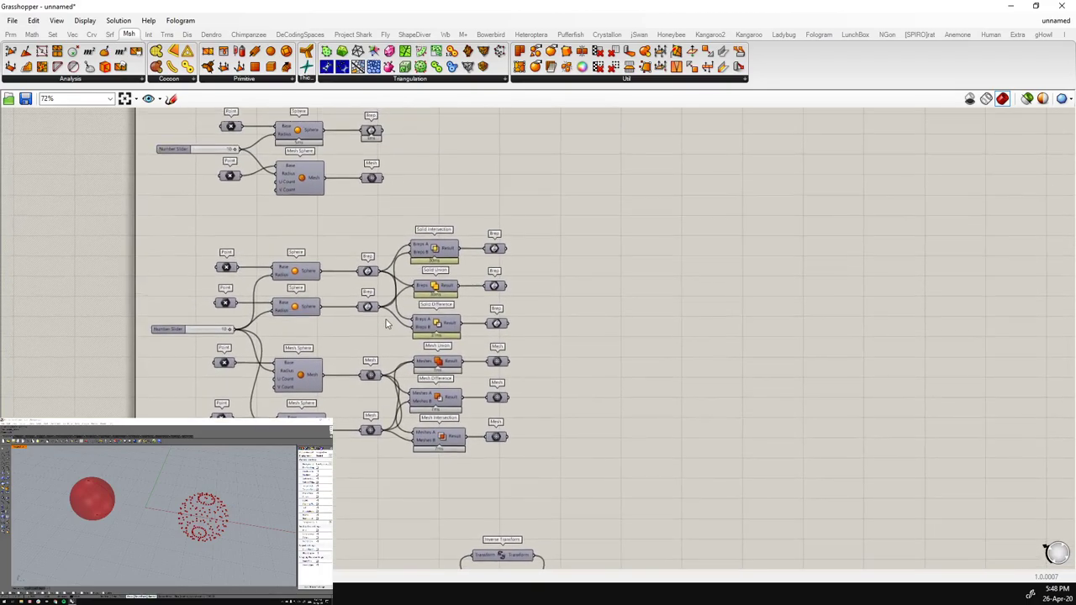
{"action": "scroll", "coordinate": [389, 321], "scroll_direction": "up", "scroll_amount": 1}
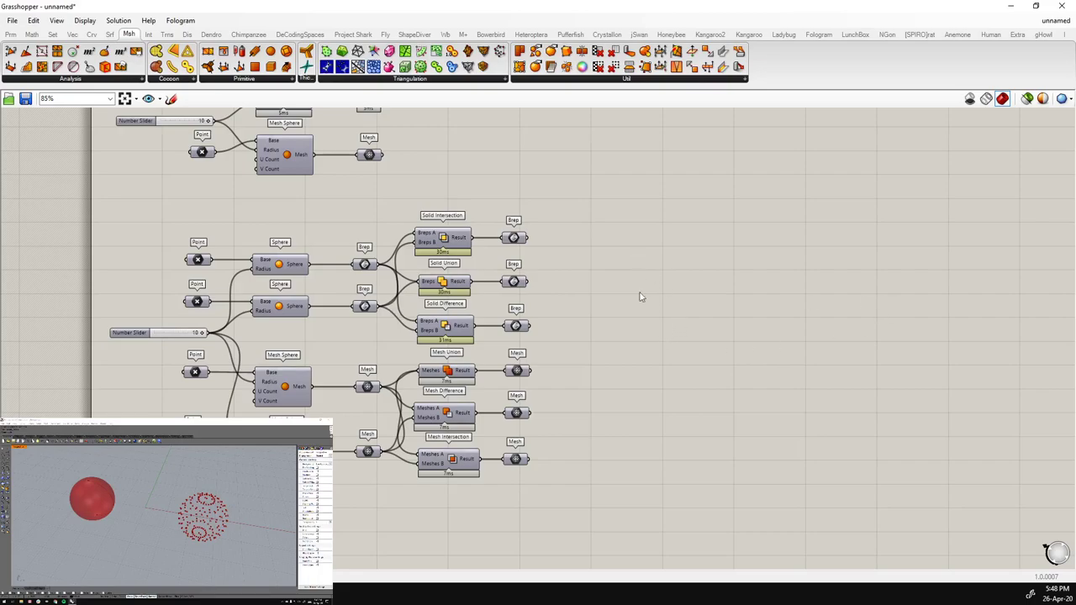
{"action": "scroll", "coordinate": [491, 472], "scroll_direction": "up", "scroll_amount": 1}
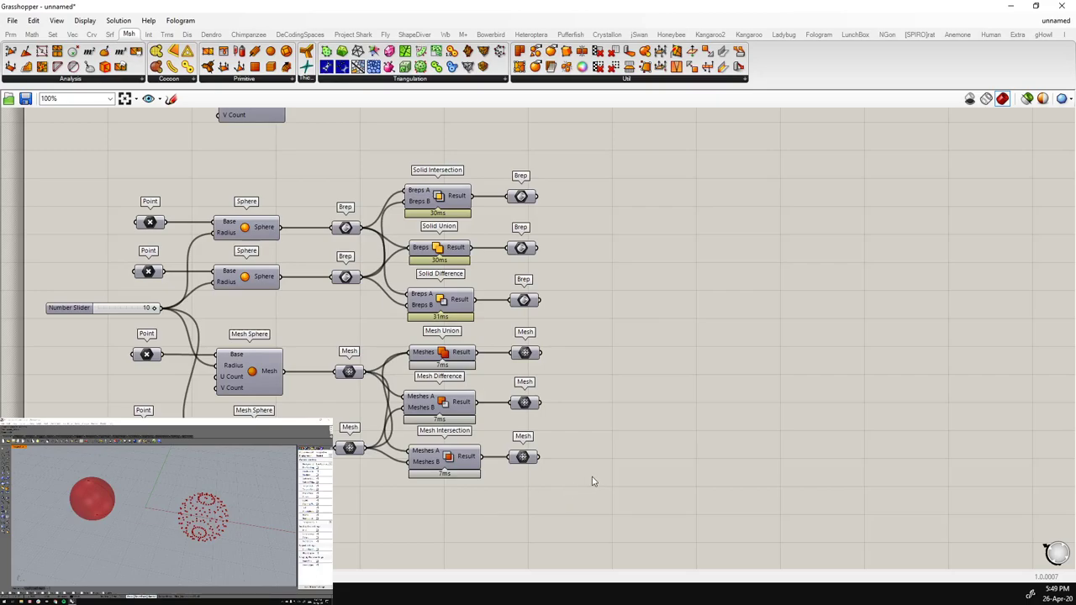
{"action": "scroll", "coordinate": [592, 479], "scroll_direction": "down", "scroll_amount": 3}
{"action": "scroll", "coordinate": [406, 281], "scroll_direction": "up", "scroll_amount": 5}
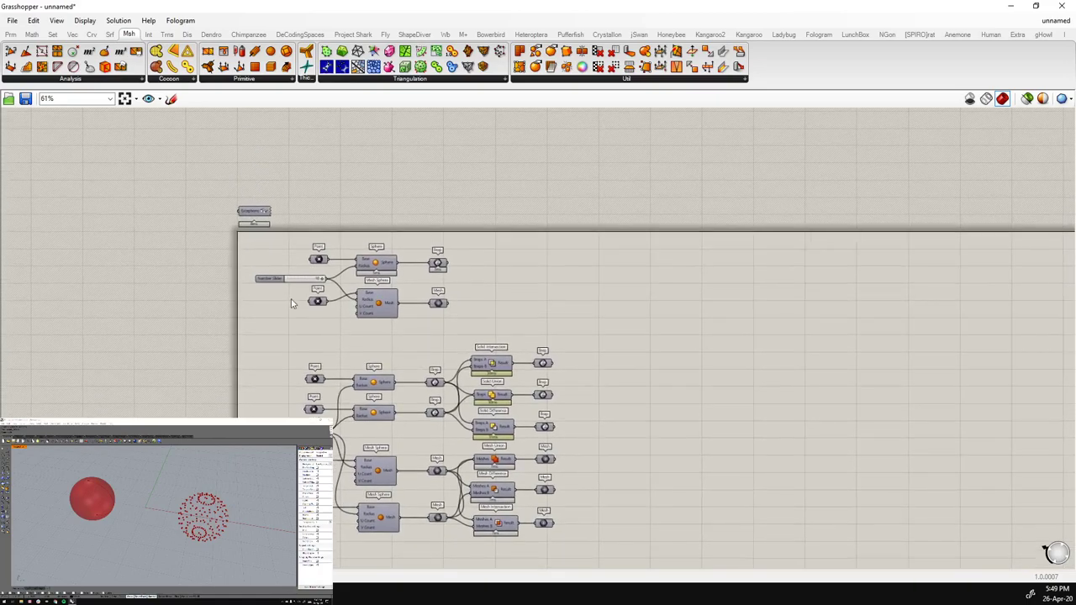
Compare the processing times of the Sphere and Mesh Sphere components in the first definition
{"action": "right_click_drag", "start_coordinate": [441, 252], "coordinate": [426, 297]}
{"action": "left_click", "coordinate": [387, 282]}
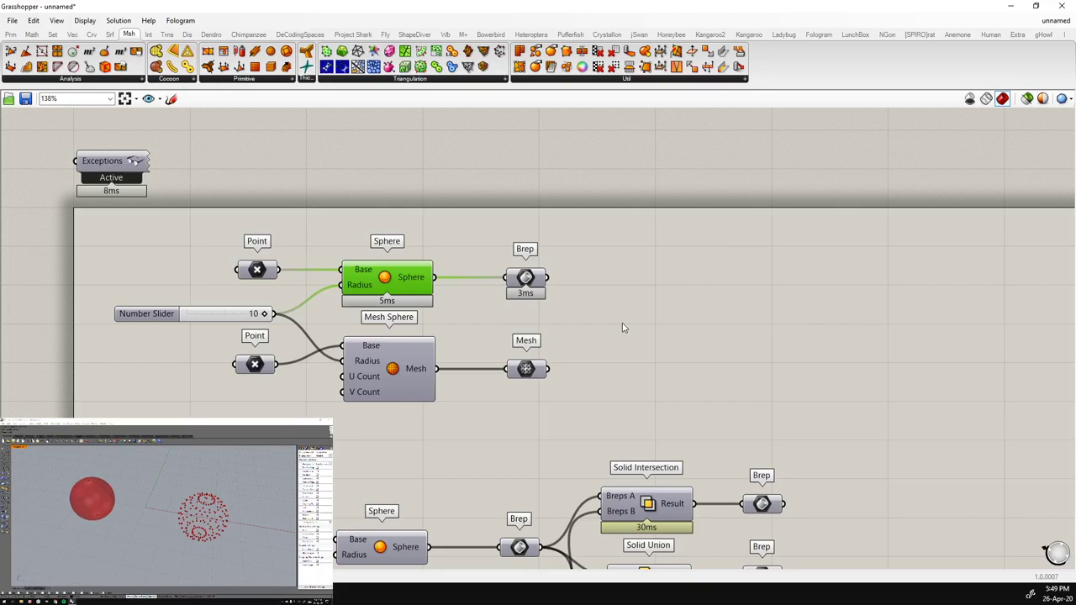
{"action": "left_click", "coordinate": [432, 233]}
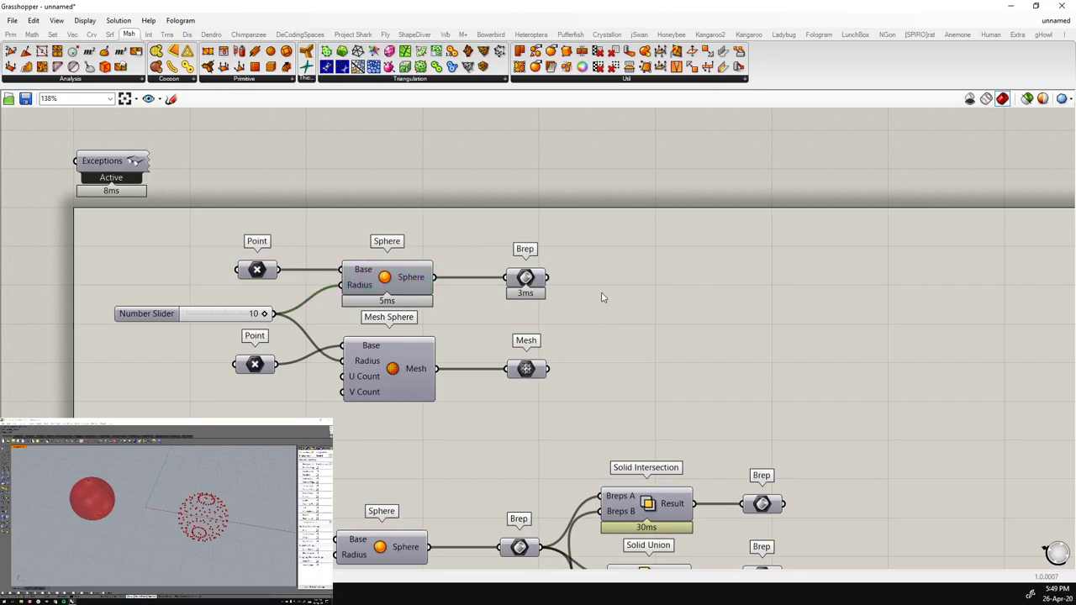
{"action": "scroll", "coordinate": [729, 270], "scroll_direction": "down", "scroll_amount": 4}
{"action": "scroll", "coordinate": [713, 285], "scroll_direction": "up", "scroll_amount": 4}
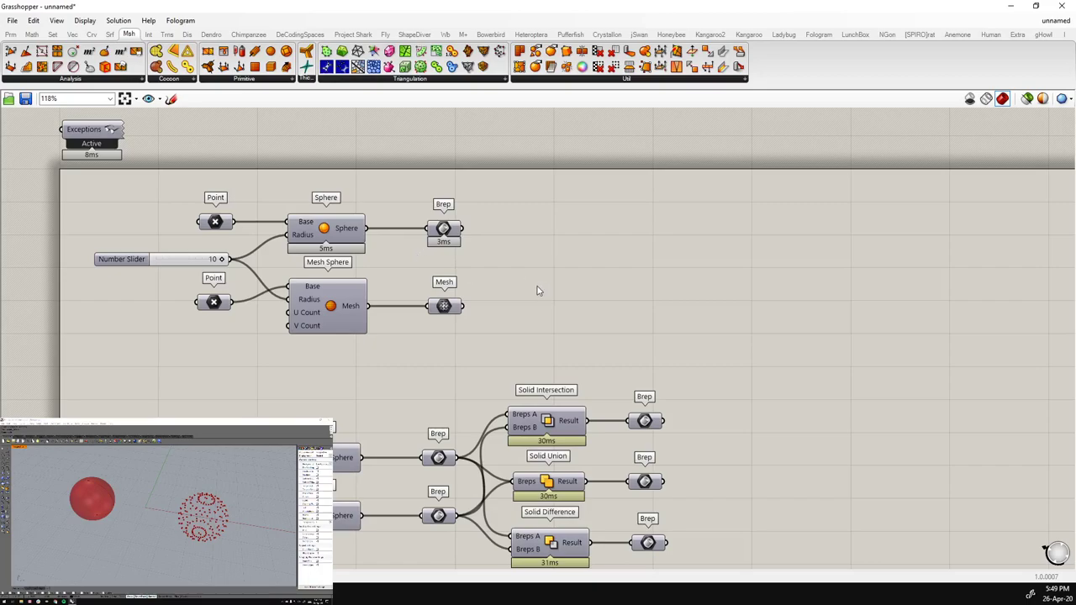
Turn off the previews of the Deconstruct Brep and Deconstruct Mesh components in the last definition
{"action": "scroll", "coordinate": [513, 258], "scroll_direction": "down", "scroll_amount": 5}
{"action": "right_click_drag", "start_coordinate": [642, 483], "coordinate": [608, 278]}
{"action": "scroll", "coordinate": [608, 278], "scroll_direction": "down", "scroll_amount": 2}
{"action": "right_click_drag", "start_coordinate": [659, 318], "coordinate": [488, 204]}
{"action": "scroll", "coordinate": [401, 402], "scroll_direction": "up", "scroll_amount": 3}
{"action": "scroll", "coordinate": [461, 406], "scroll_direction": "down", "scroll_amount": 2}
{"action": "right_click_drag", "start_coordinate": [468, 400], "coordinate": [578, 220]}
{"action": "scroll", "coordinate": [533, 344], "scroll_direction": "down", "scroll_amount": 1}
{"action": "scroll", "coordinate": [434, 492], "scroll_direction": "up", "scroll_amount": 1}
{"action": "scroll", "coordinate": [433, 493], "scroll_direction": "up", "scroll_amount": 2}
{"action": "left_click_drag", "start_coordinate": [516, 497], "coordinate": [456, 326]}
{"action": "scroll", "coordinate": [553, 345], "scroll_direction": "down", "scroll_amount": 4}
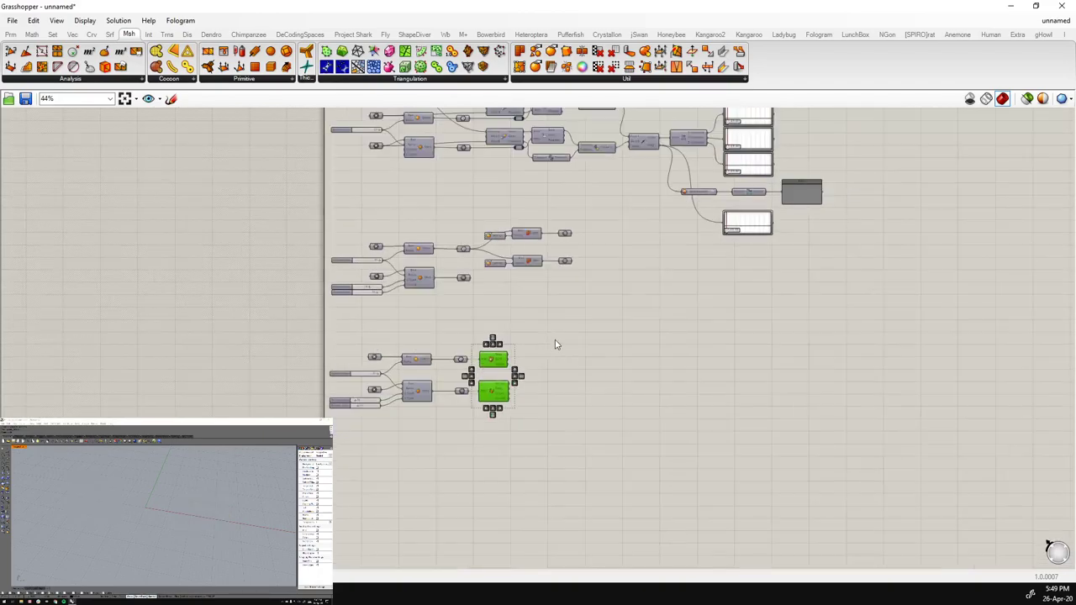
{"action": "scroll", "coordinate": [553, 345], "scroll_direction": "up", "scroll_amount": 4}
{"action": "left_click", "coordinate": [548, 389]}
Turn on the preview of the Deconstruct Brep component alone
{"action": "left_click", "coordinate": [459, 378]}
{"action": "scroll", "coordinate": [459, 378], "scroll_direction": "up", "scroll_amount": 2}
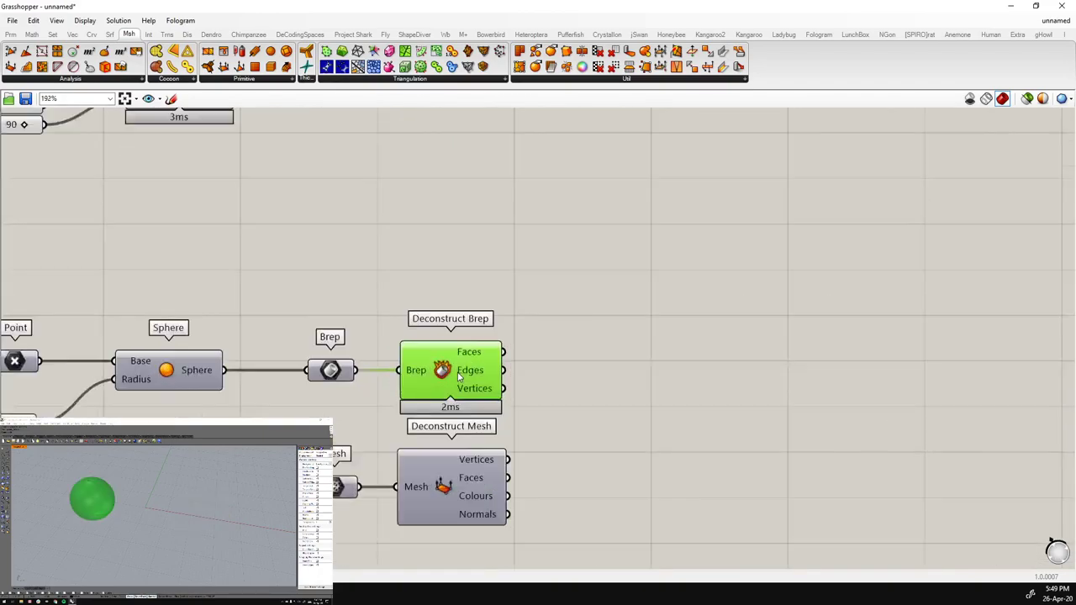
{"action": "scroll", "coordinate": [460, 378], "scroll_direction": "up", "scroll_amount": 1}
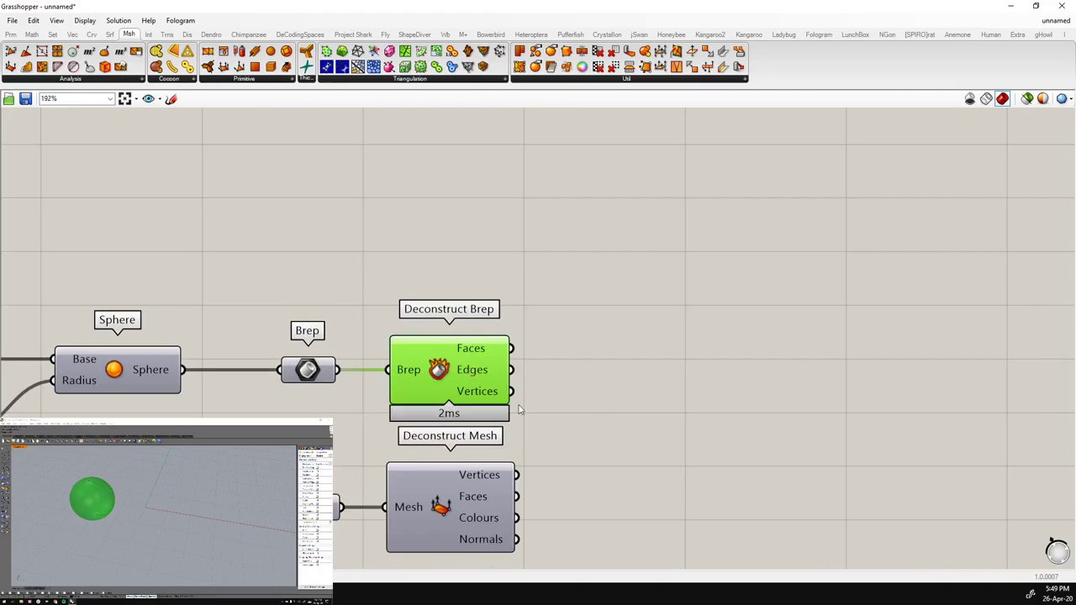
{"action": "left_click", "coordinate": [610, 359]}
Inspect the Faces, Edges and Vertices output data of the Deconstruct Brep component
{"action": "left_click", "coordinate": [456, 370]}
{"action": "mouse_move", "coordinate": [474, 353]}
{"action": "mouse_move", "coordinate": [474, 375]}
{"action": "mouse_move", "coordinate": [489, 393]}
{"action": "left_click", "coordinate": [616, 389]}
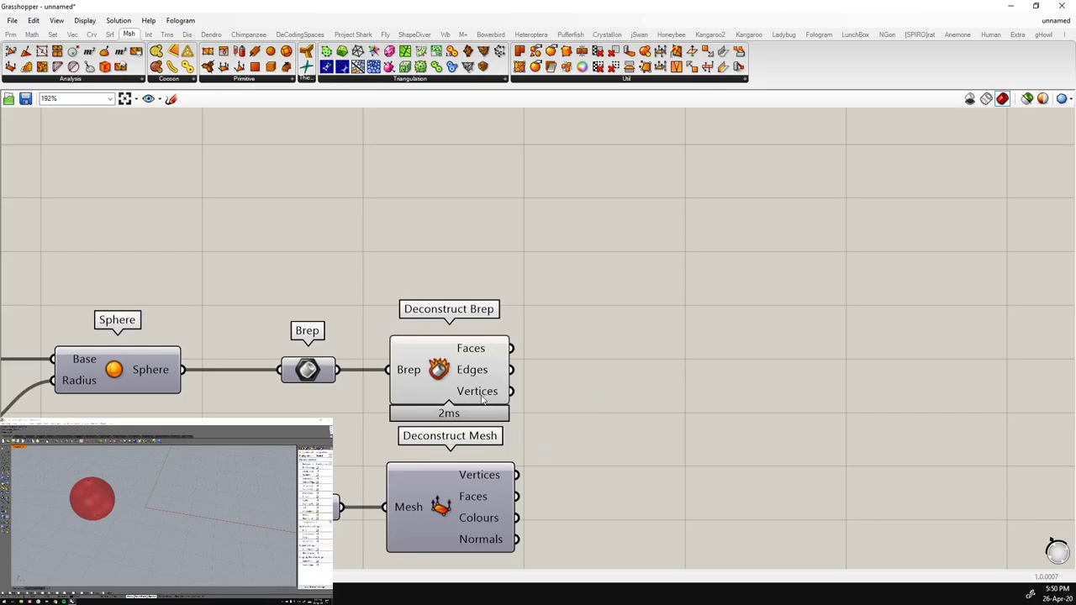
{"action": "mouse_move", "coordinate": [483, 404]}
{"action": "mouse_move", "coordinate": [471, 355]}
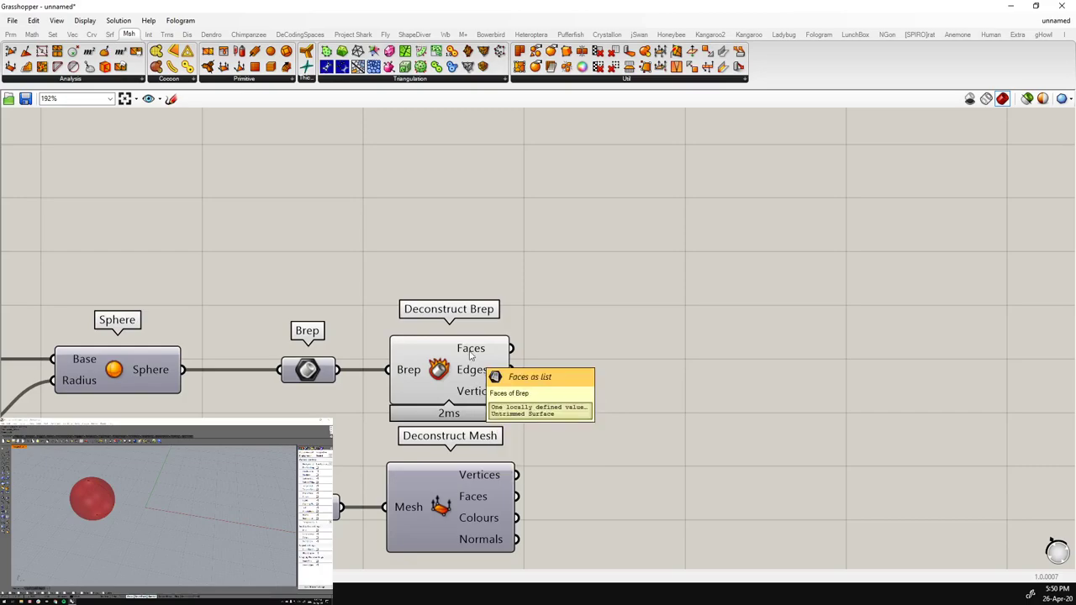
{"action": "mouse_move", "coordinate": [475, 378]}
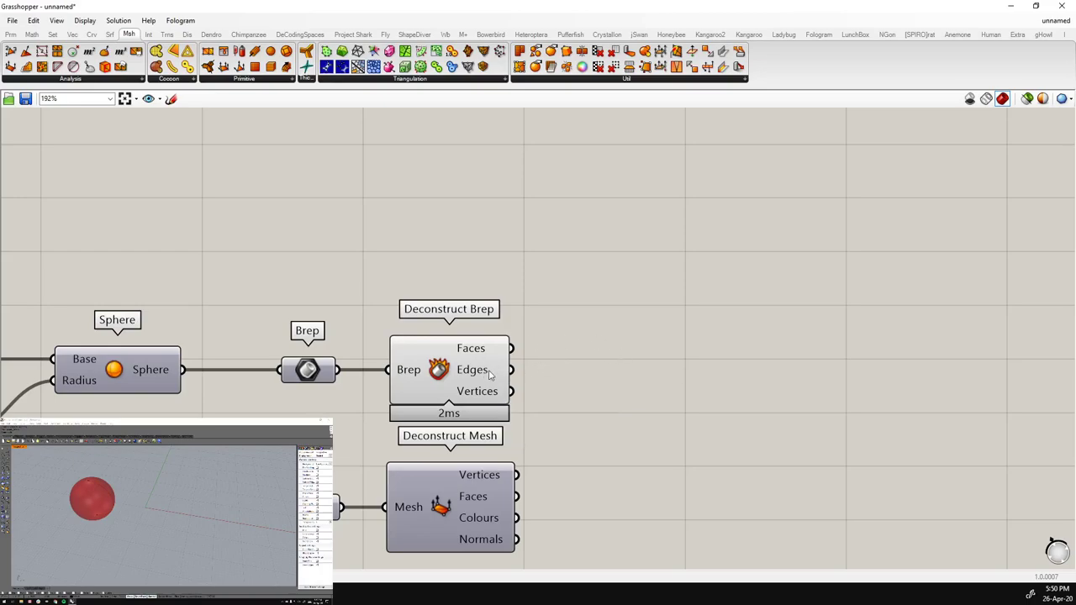
Turn off the preview of the Deconstruct Brep component
{"action": "scroll", "coordinate": [570, 303], "scroll_direction": "down", "scroll_amount": 5}
{"action": "scroll", "coordinate": [439, 465], "scroll_direction": "up", "scroll_amount": 4}
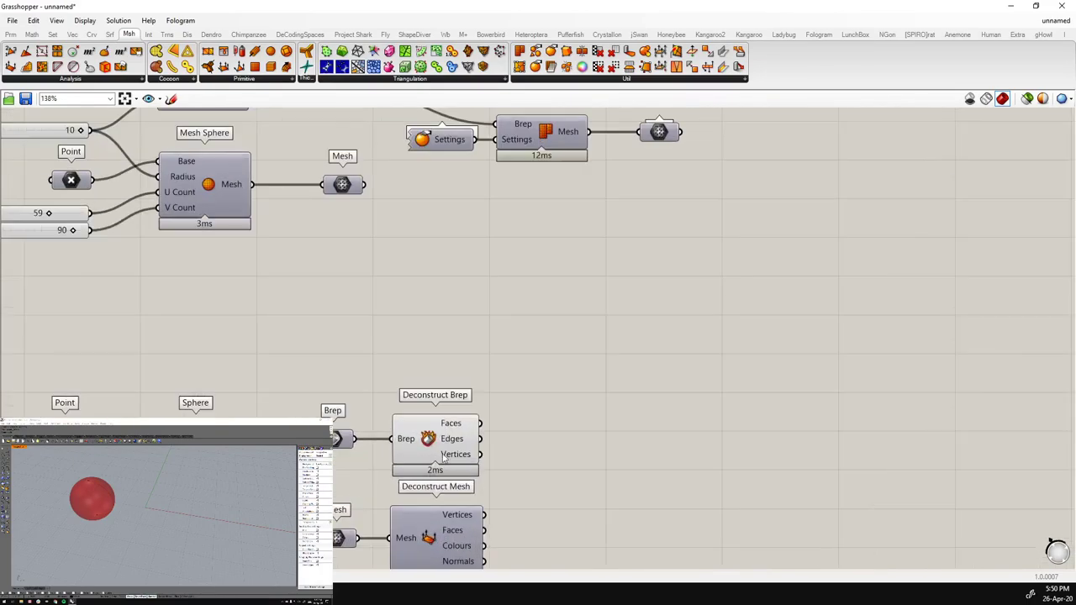
{"action": "left_click", "coordinate": [439, 465]}
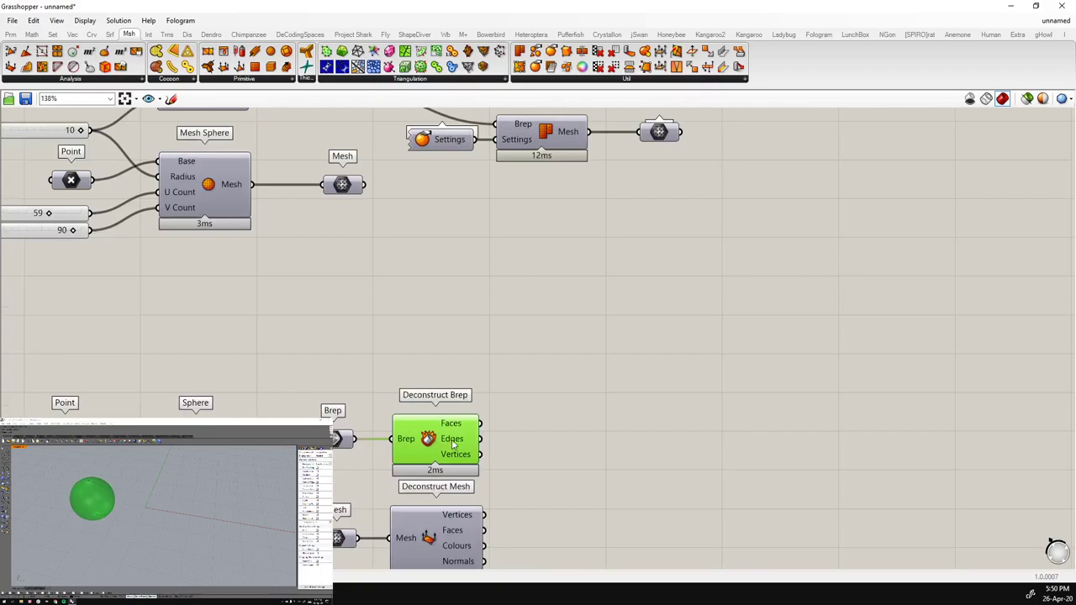
{"action": "left_click", "coordinate": [499, 454]}
Review the sphere, Boolean, deviation and mesh conversion definitions across the Grasshopper canvas
{"action": "scroll", "coordinate": [553, 466], "scroll_direction": "down", "scroll_amount": 7}
{"action": "scroll", "coordinate": [285, 265], "scroll_direction": "up", "scroll_amount": 7}
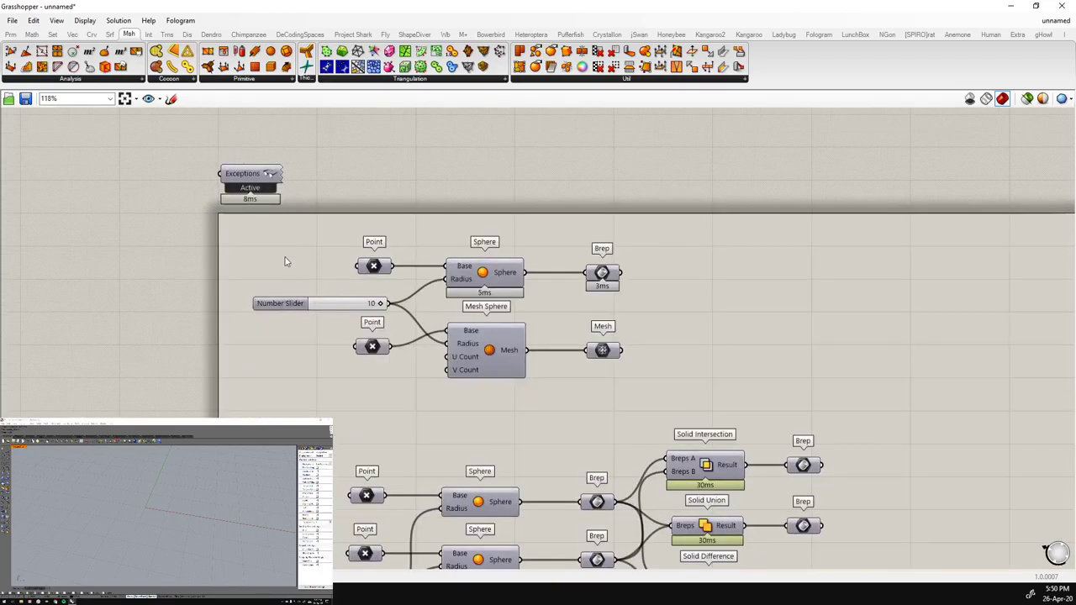
{"action": "scroll", "coordinate": [283, 270], "scroll_direction": "down", "scroll_amount": 2}
{"action": "right_click_drag", "start_coordinate": [420, 363], "coordinate": [386, 161]}
{"action": "scroll", "coordinate": [386, 159], "scroll_direction": "down", "scroll_amount": 2}
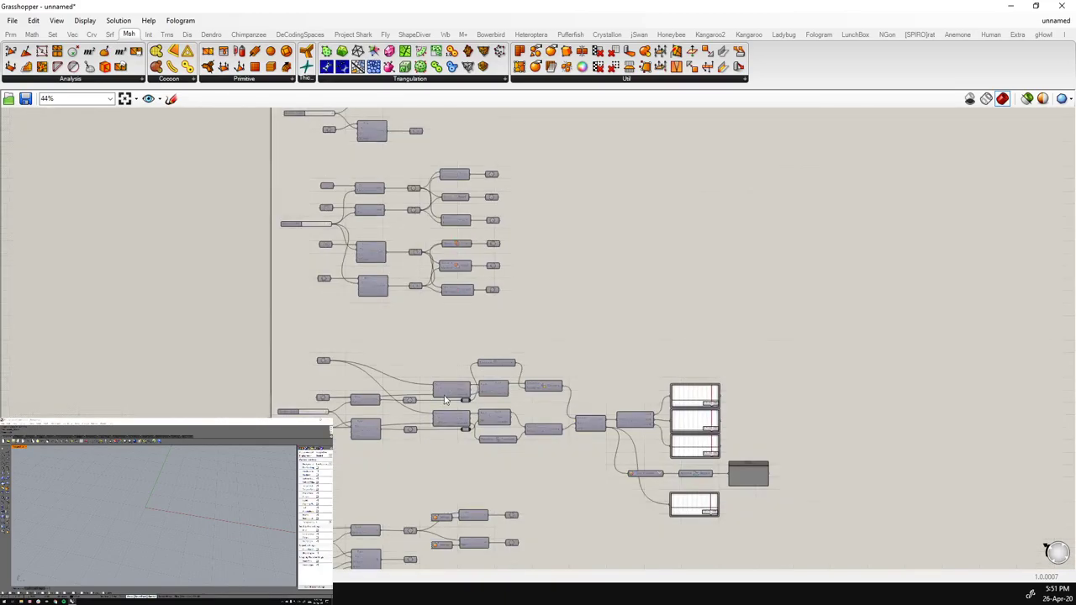
{"action": "scroll", "coordinate": [445, 399], "scroll_direction": "up", "scroll_amount": 4}
{"action": "right_click_drag", "start_coordinate": [540, 443], "coordinate": [518, 376]}
{"action": "scroll", "coordinate": [518, 376], "scroll_direction": "down", "scroll_amount": 2}
{"action": "right_click_drag", "start_coordinate": [392, 373], "coordinate": [405, 435]}
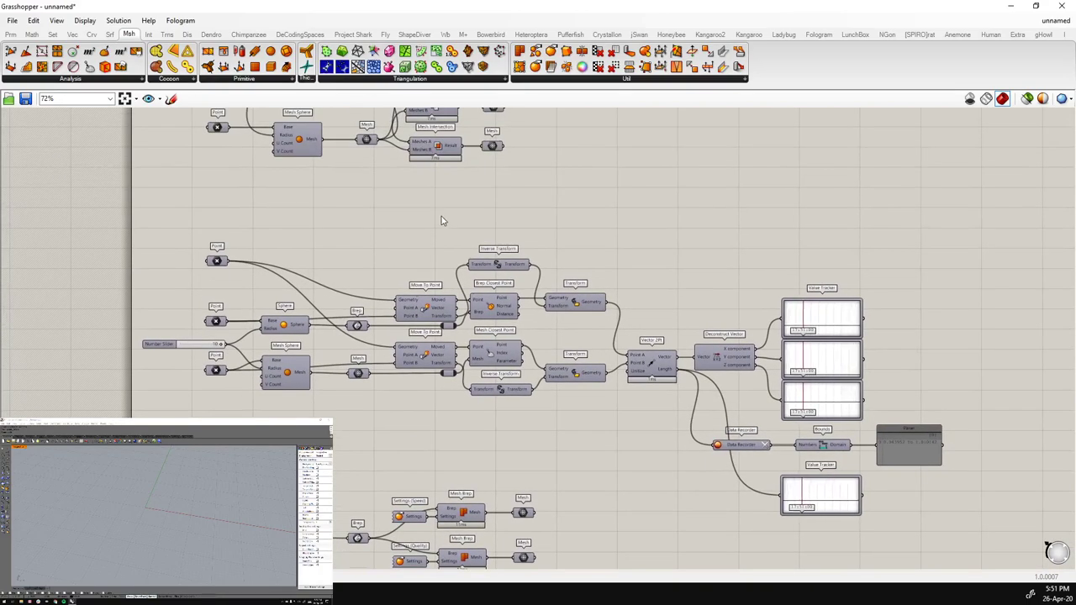